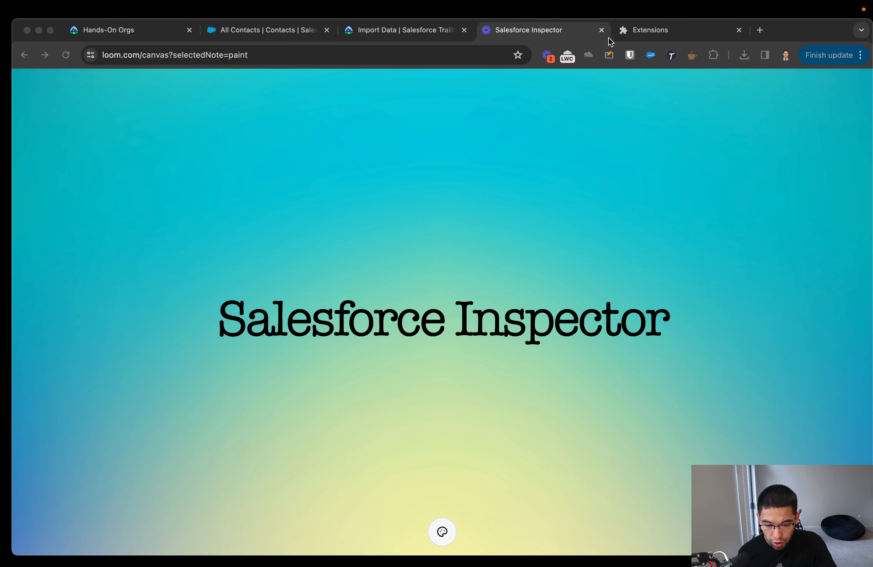
Open the Chrome Web Store from the browser's extension manager and browse its extensions page.
middle_click(644, 28)
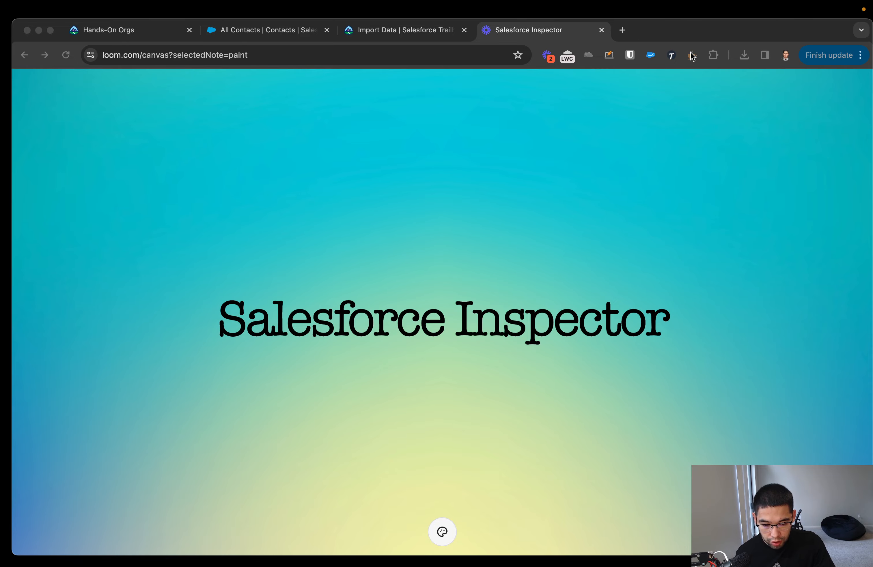
left_click(711, 55)
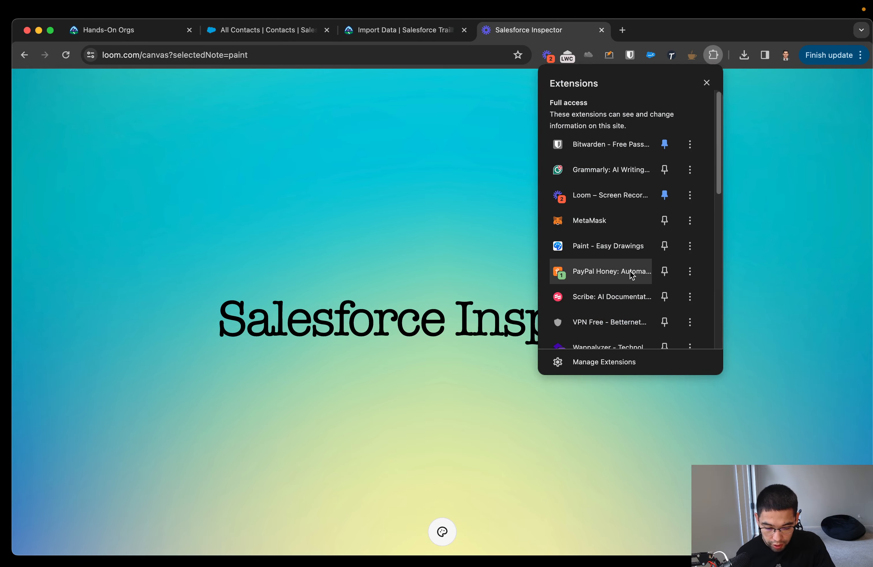
left_click(602, 356)
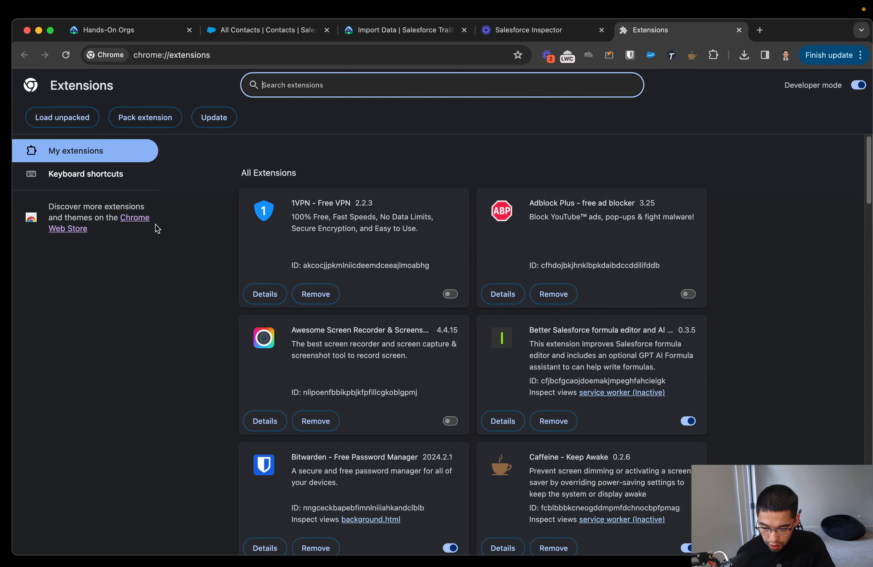
left_click(145, 220)
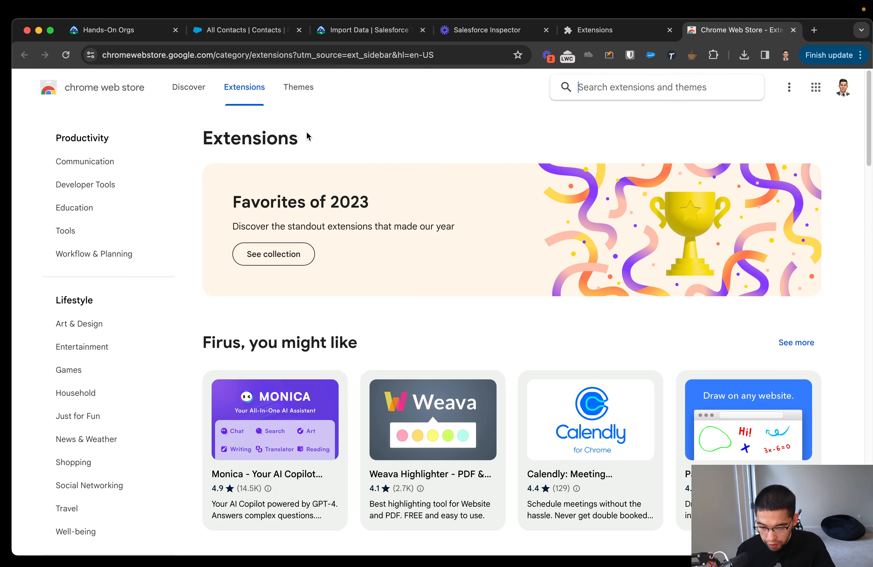
scroll(347, 307, "down", 1)
scroll(347, 309, "down", 20)
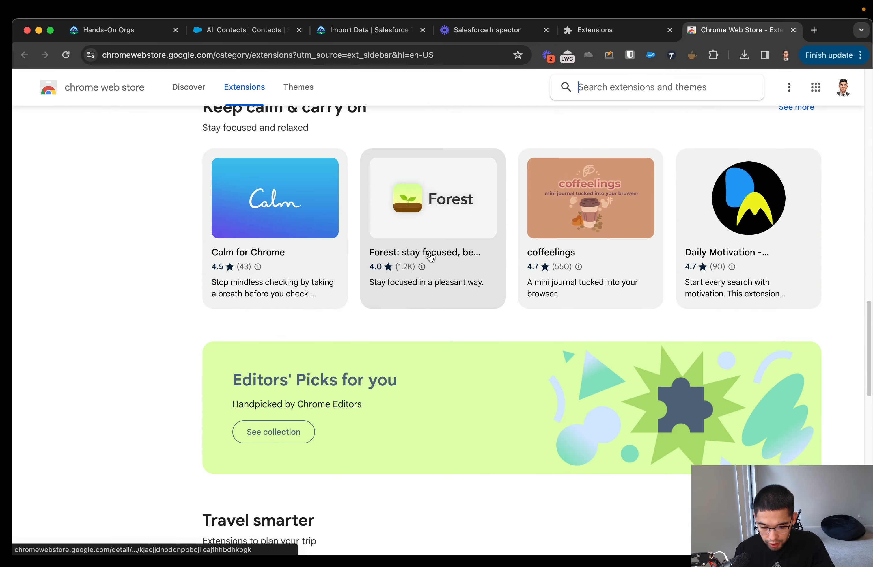
scroll(478, 262, "down", 15)
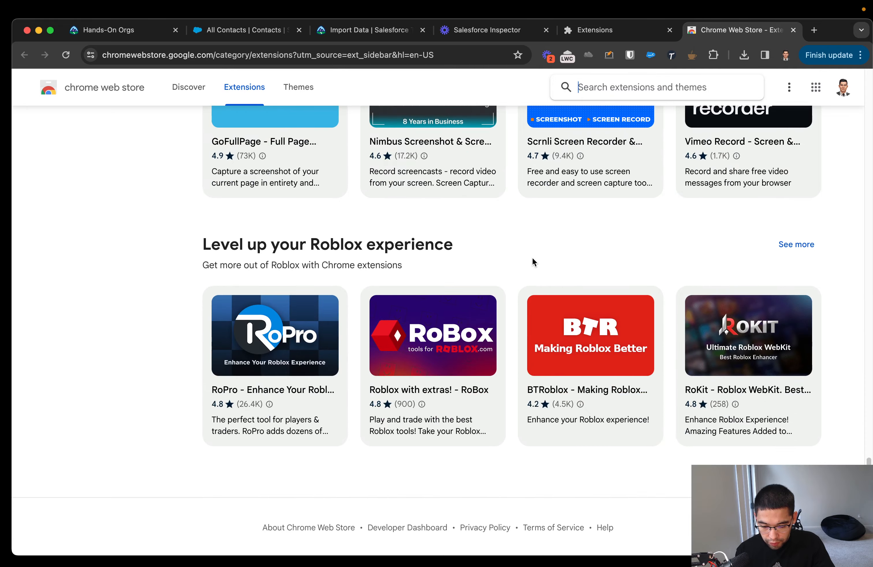
scroll(546, 271, "up", 20)
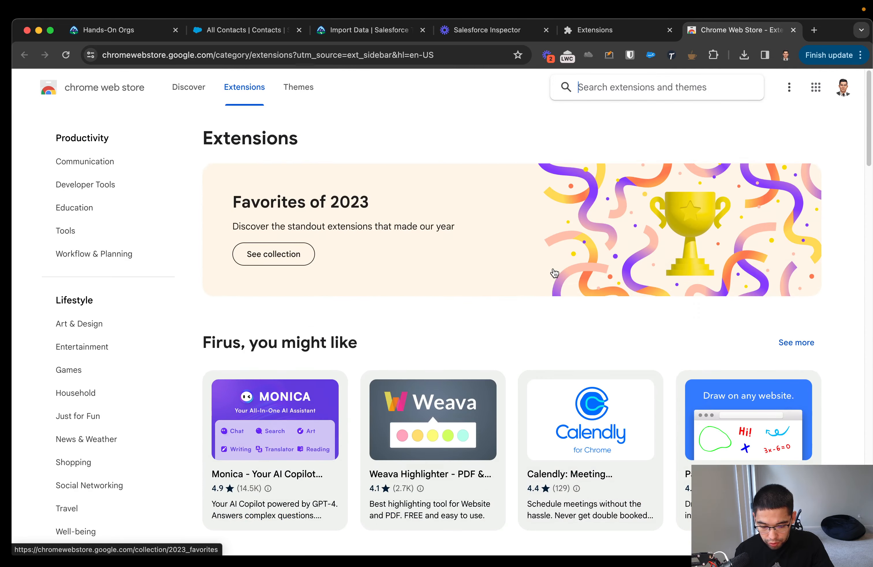
Search Google for "salesforce extensions" in a new tab and open the Salesforce listing in the Chrome Web Store.
left_click(814, 30)
type("google.com")
key("Return")
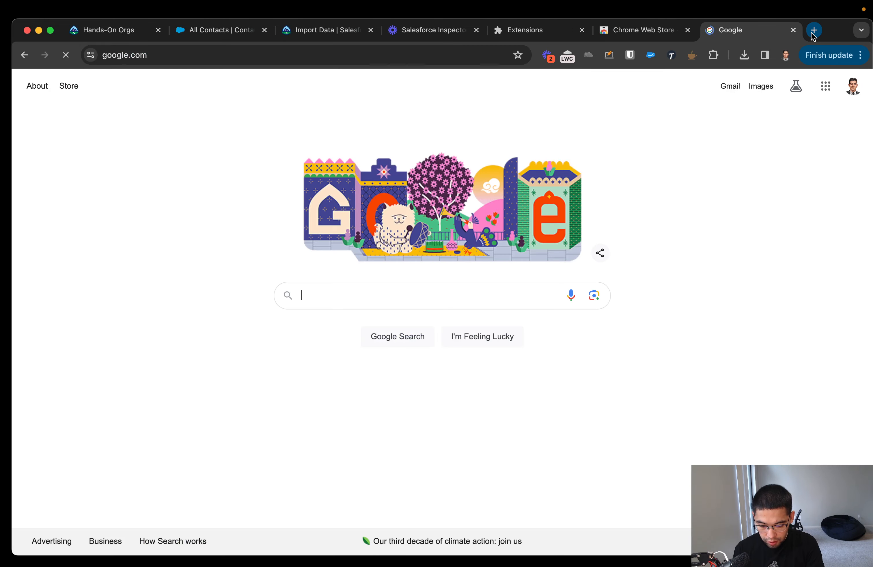
type("salesforce ext")
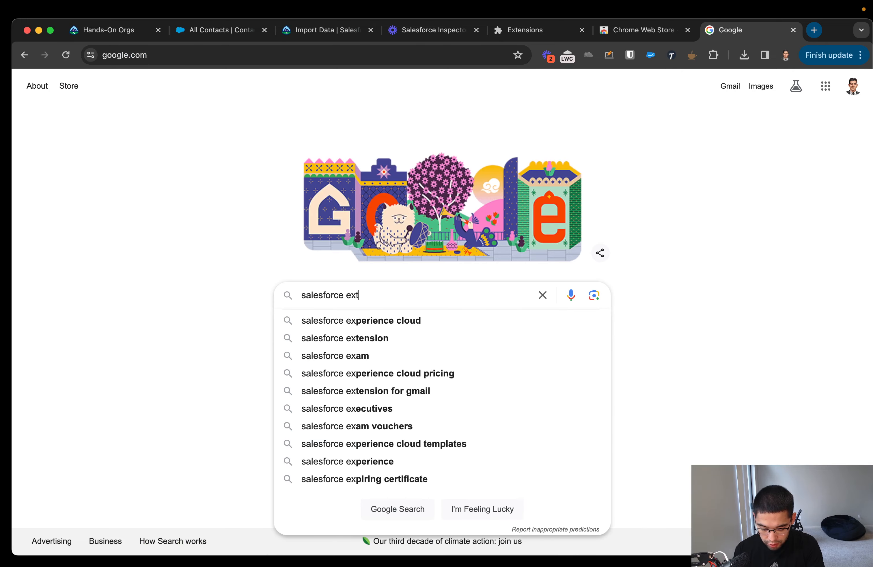
type("ensions")
key("Return")
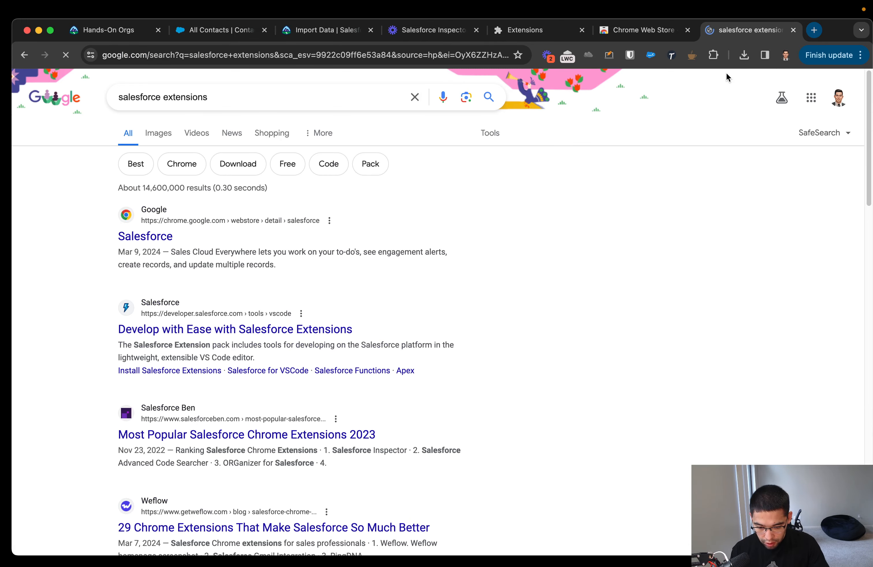
left_click(171, 238)
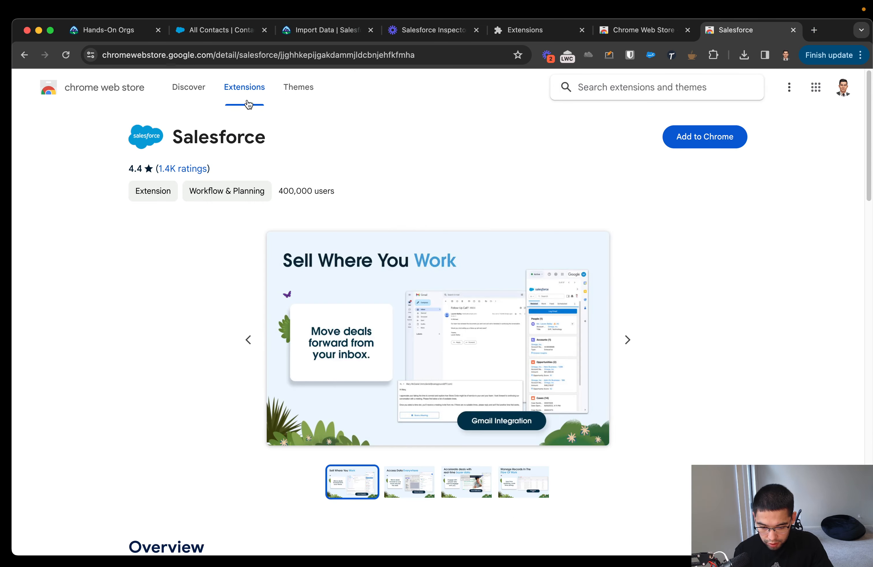
Search the Chrome Web Store extensions for "Salesforce inspector" and open the Salesforce inspector listing.
left_click(242, 88)
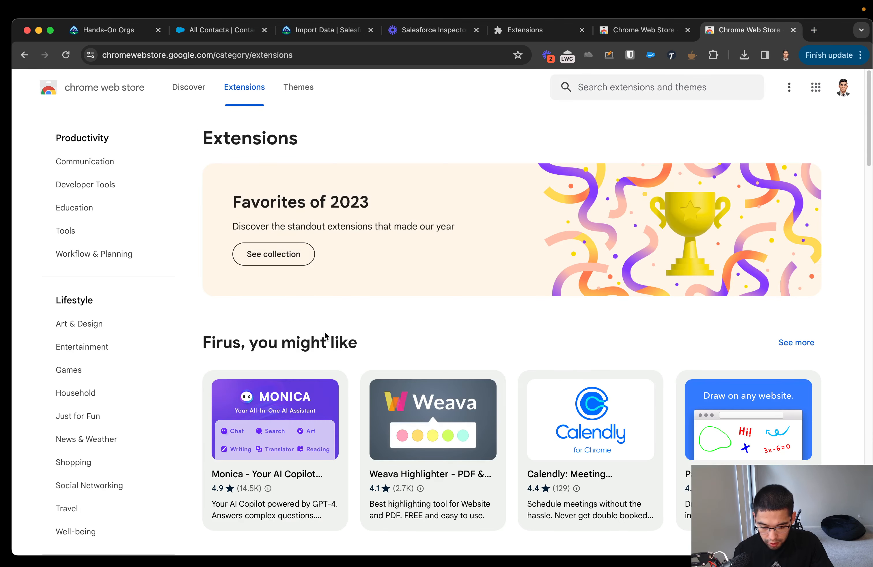
left_click(643, 87)
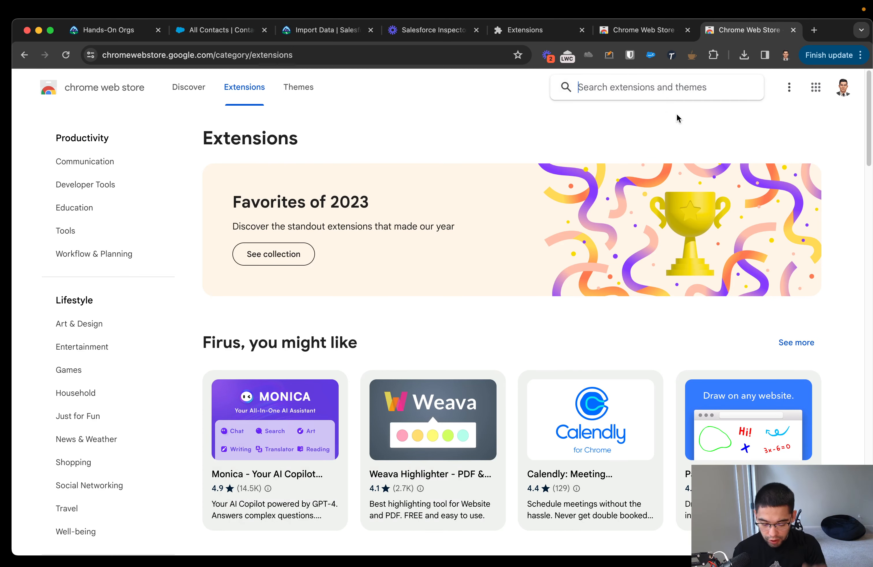
type("Sale")
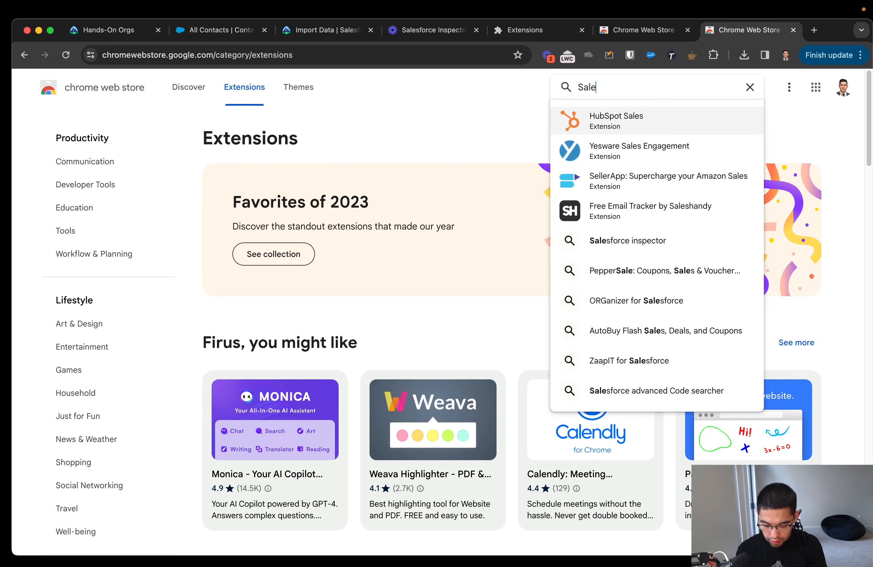
type("sforce in")
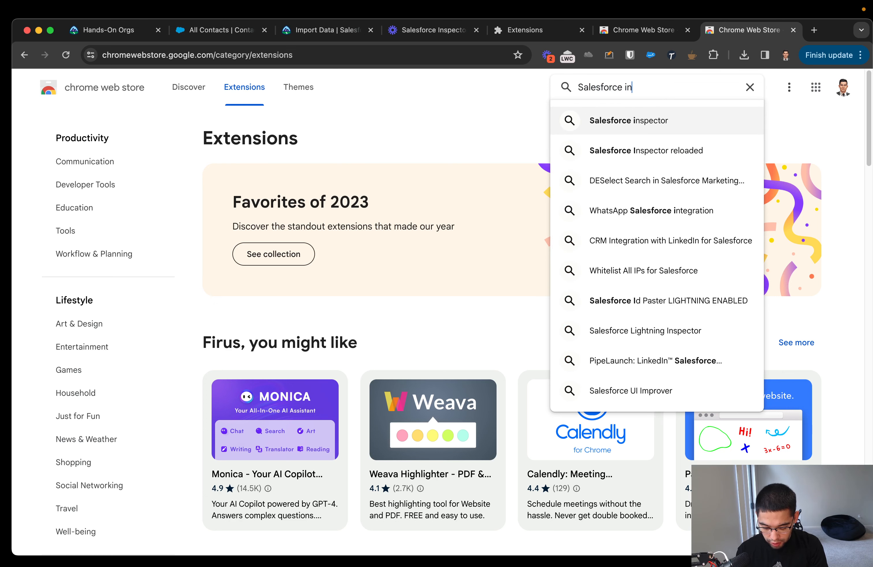
type("spector")
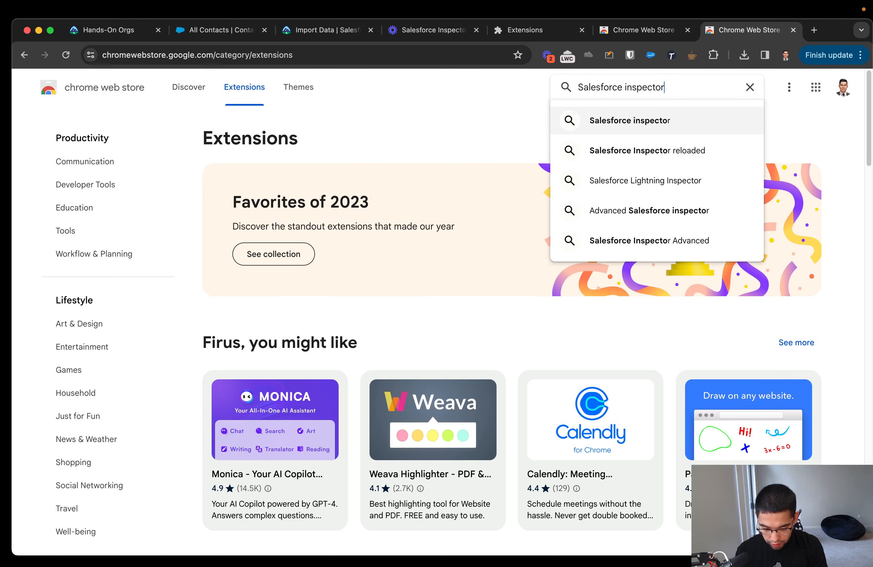
key("Return")
left_click(422, 182)
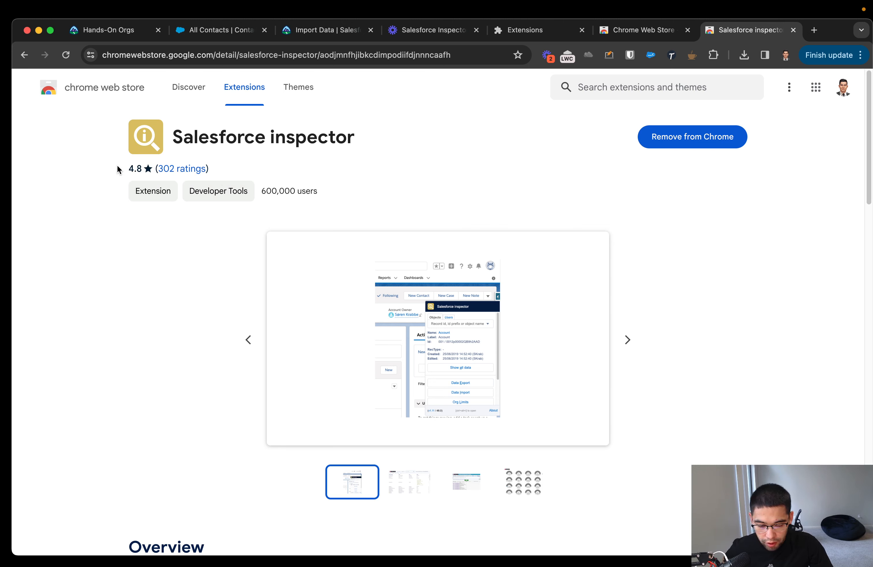
Examine the Salesforce inspector listing's rating, user count, overview and reviews.
left_click_drag(118, 170, 142, 170)
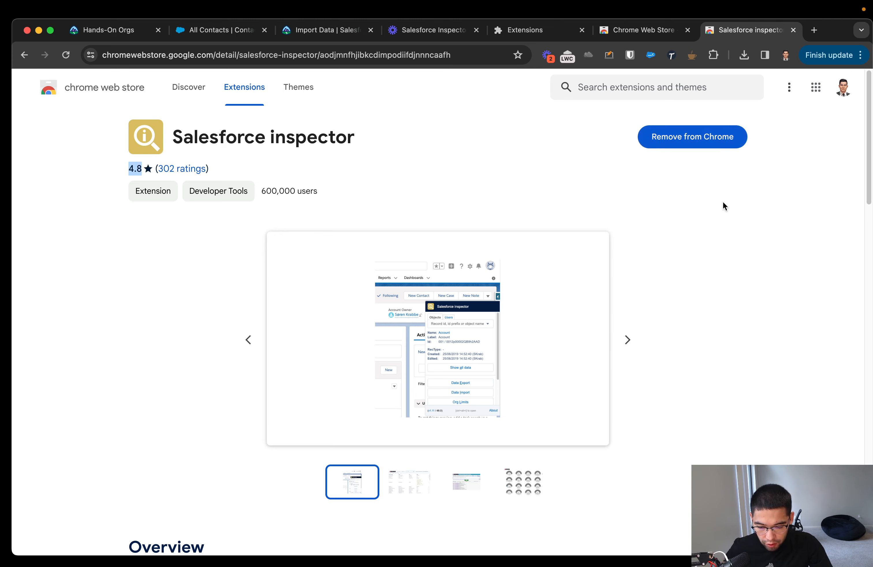
scroll(405, 206, "down", 1)
left_click_drag(331, 187, 266, 178)
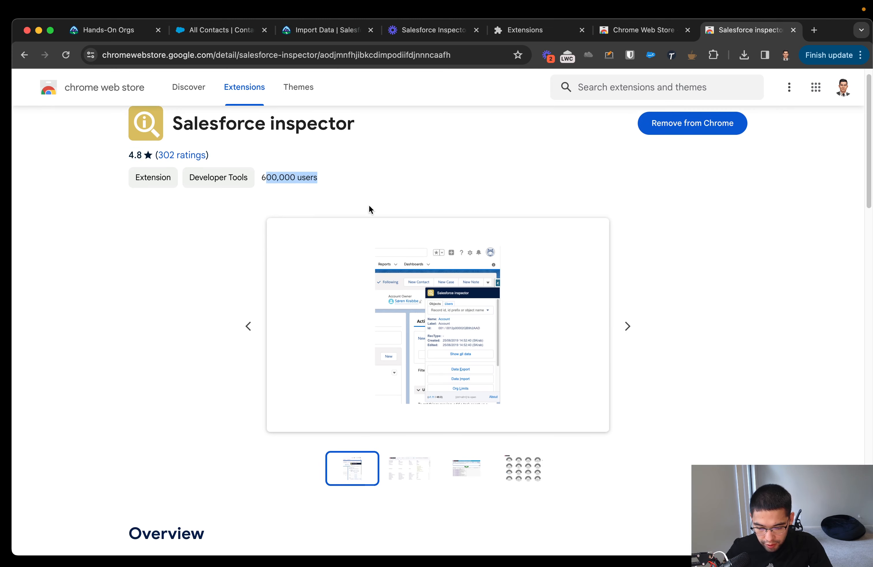
scroll(462, 287, "down", 4)
scroll(457, 346, "up", 3)
scroll(459, 341, "down", 15)
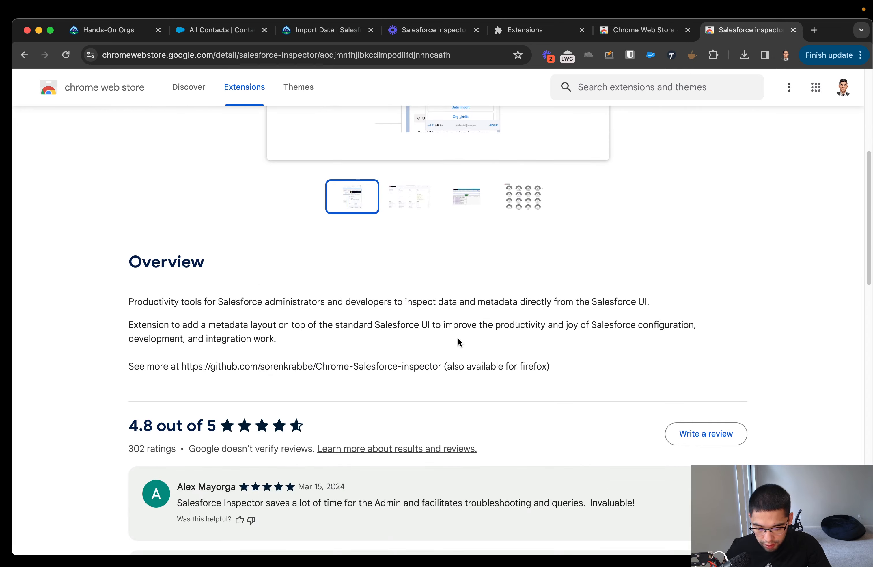
scroll(476, 315, "up", 10)
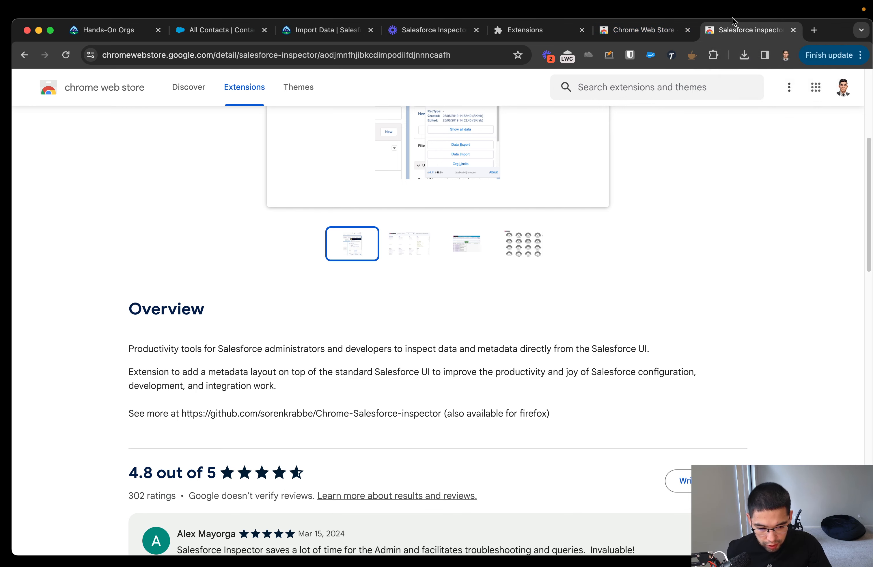
Close the two Chrome Web Store tabs and the Extensions tab.
key("super+w")
key("super+w")
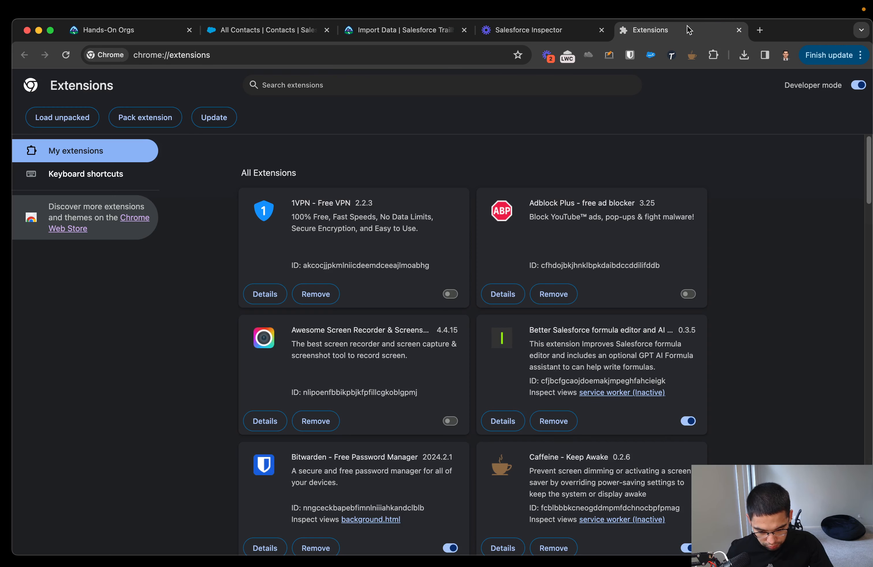
key("super+w")
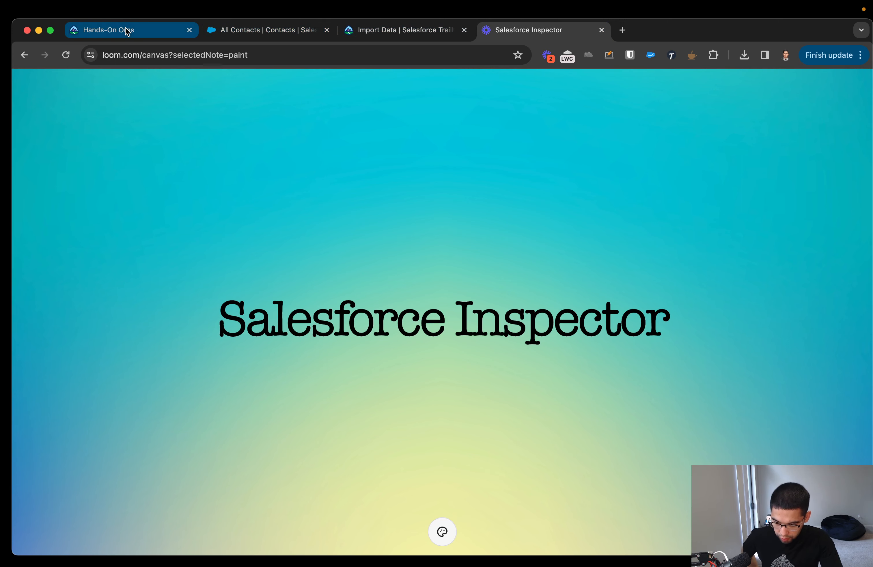
Reload the Salesforce All Contacts page and make its tab the first one in the browser window.
key("super+2")
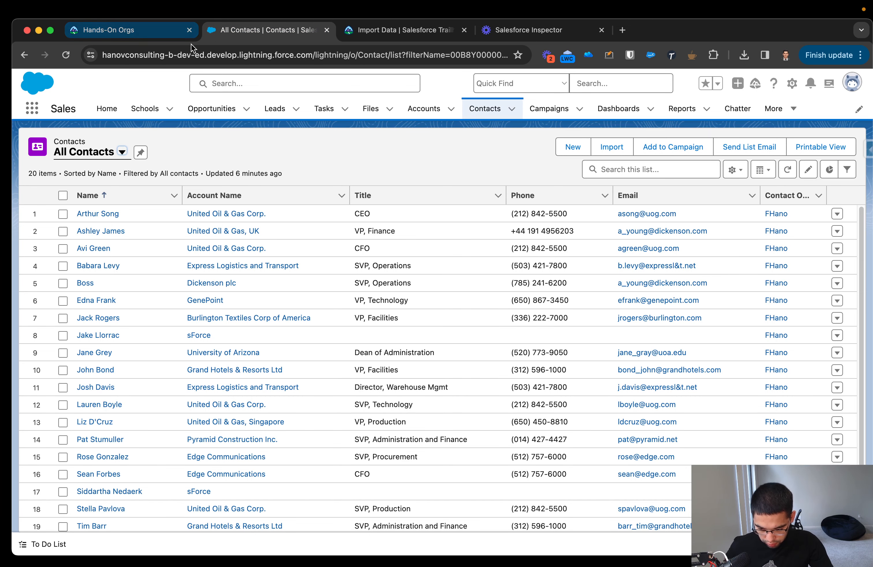
left_click(64, 56)
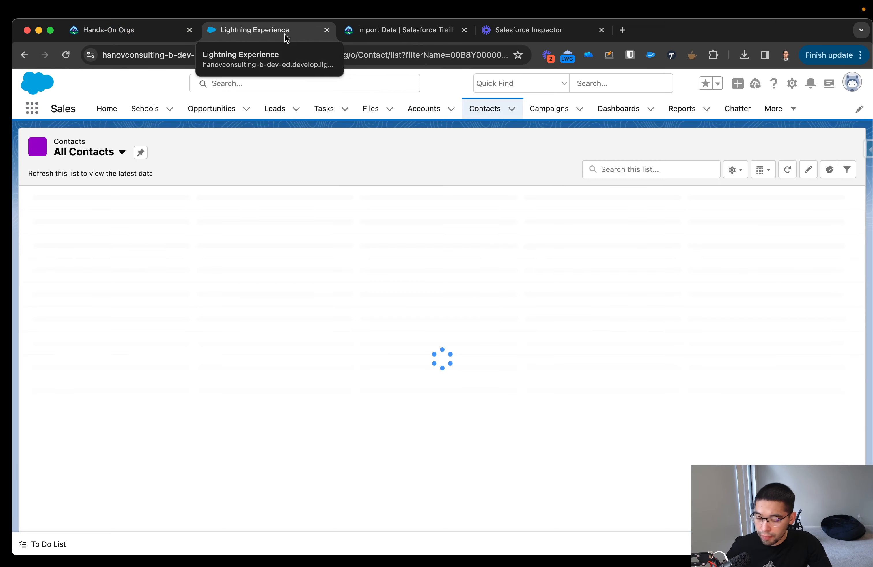
left_click_drag(291, 37, 153, 34)
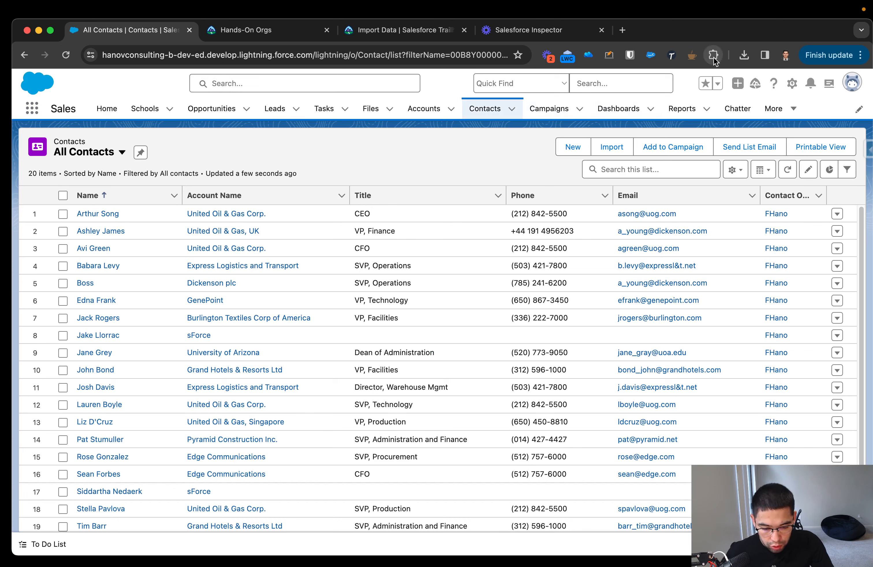
Draw two arrows on the All Contacts page pointing at the Salesforce inspector handle, and remove the drawing overlay.
left_click(609, 55)
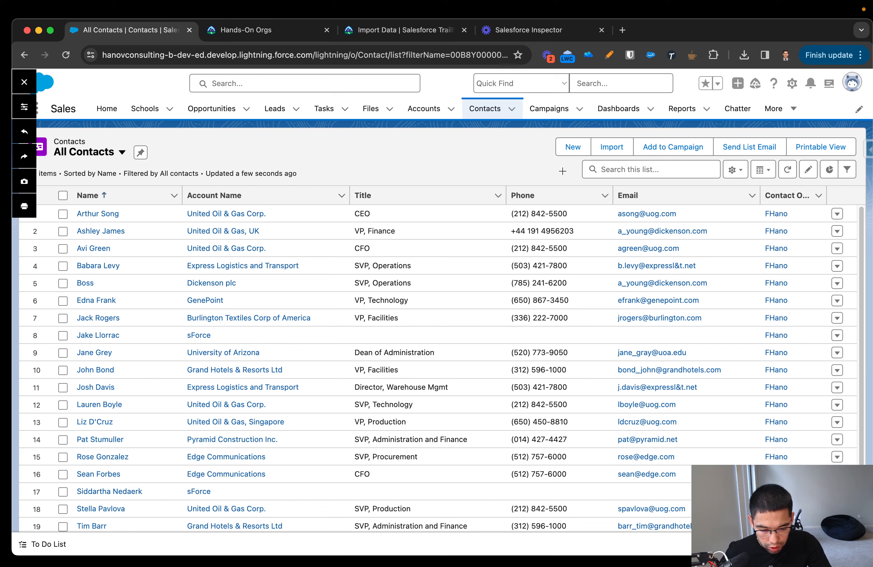
mouse_move(542, 171)
left_mouse_down()
mouse_move(845, 150)
mouse_move(831, 164)
mouse_move(813, 152)
mouse_move(849, 151)
left_mouse_up()
mouse_move(838, 271)
left_mouse_down()
mouse_move(858, 174)
mouse_move(862, 191)
left_mouse_up()
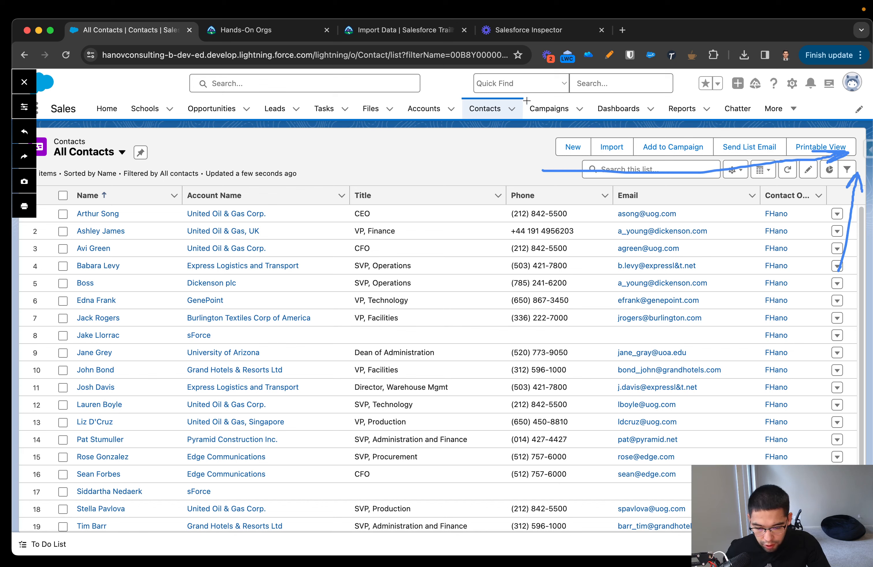
left_click(610, 54)
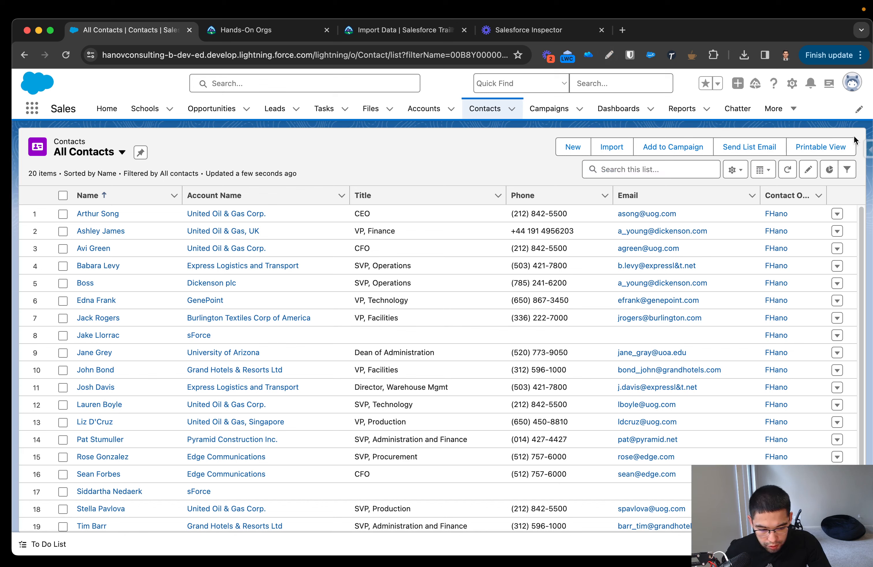
Open Salesforce inspector on the All Contacts page and examine its available tools, from Data Export to Setup Home.
left_click(866, 149)
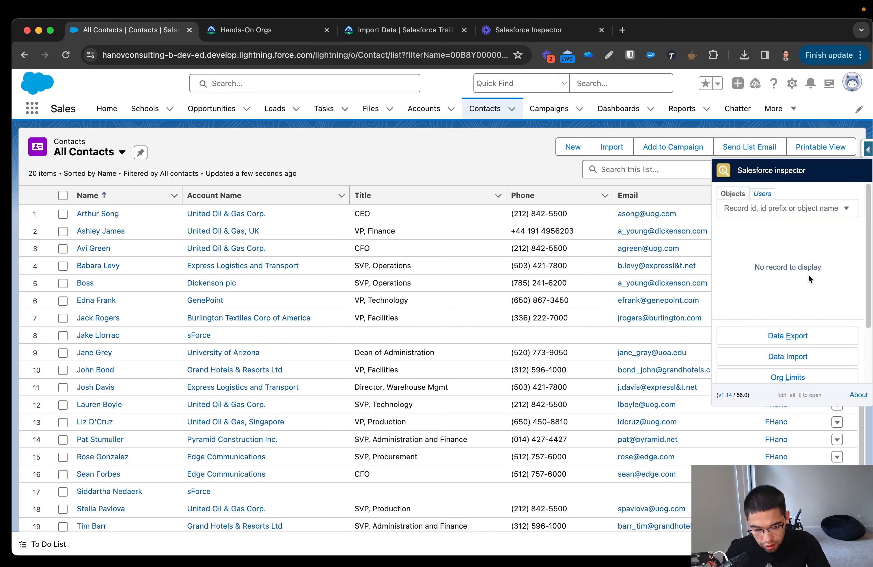
scroll(805, 343, "down", 1)
scroll(806, 342, "down", 3)
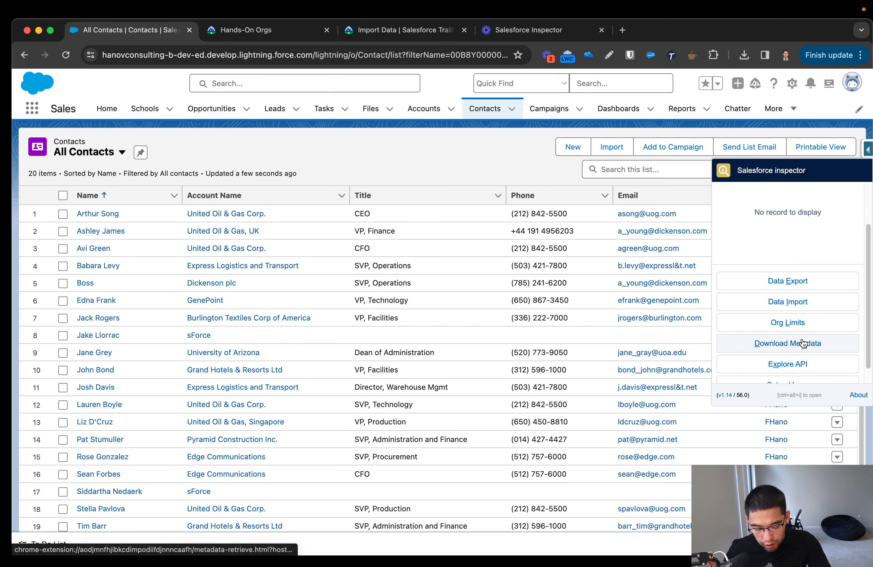
scroll(741, 346, "down", 1)
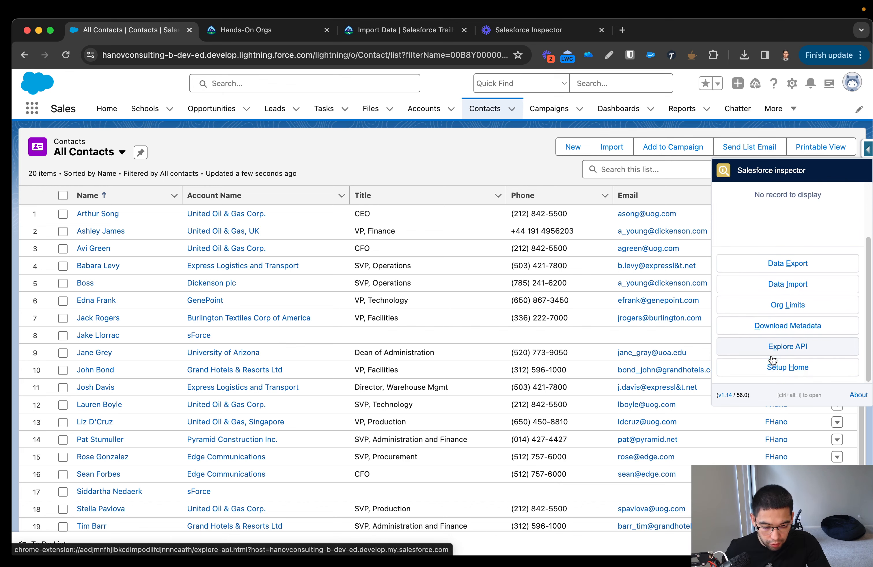
scroll(748, 273, "up", 4)
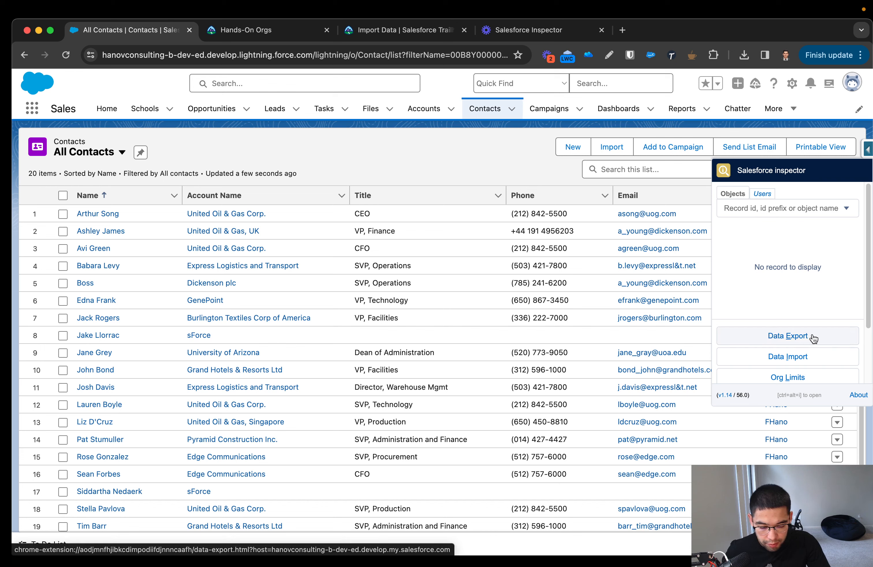
scroll(816, 359, "down", 1)
scroll(815, 359, "down", 2)
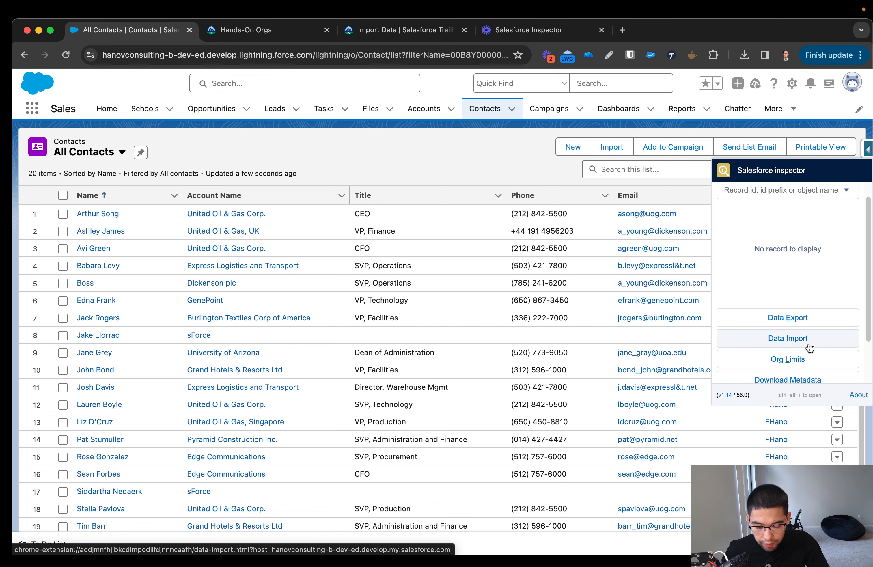
scroll(801, 350, "down", 2)
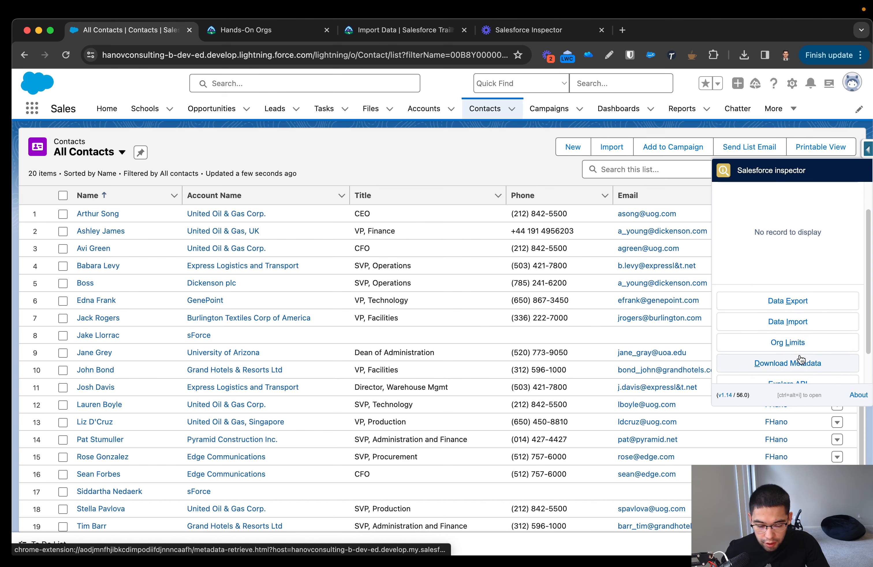
Open the Org Limits page from Salesforce inspector and review the org's limit gauges.
scroll(798, 346, "down", 2)
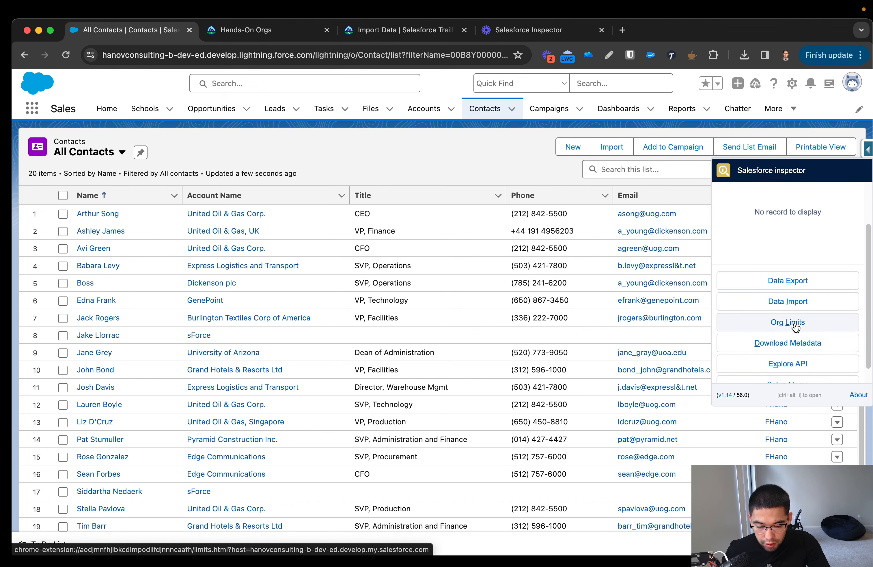
left_click(795, 324)
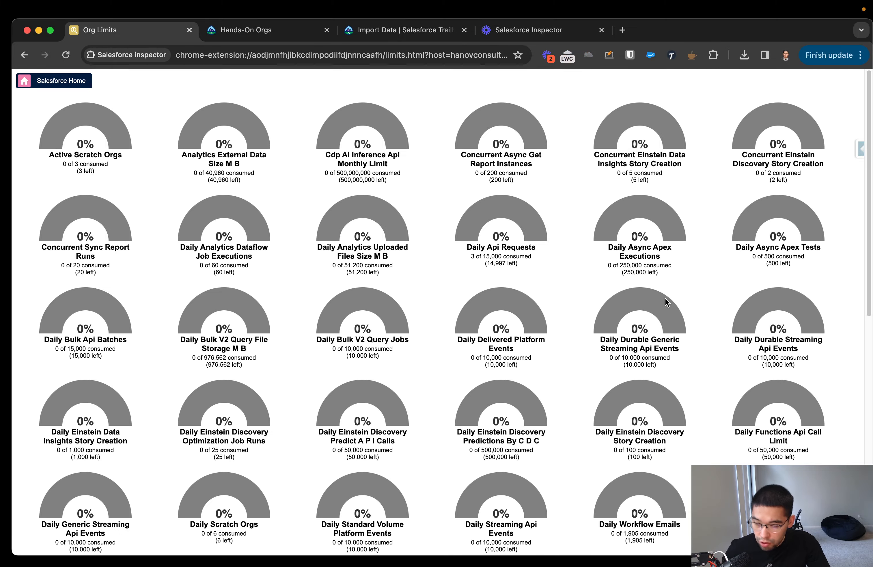
scroll(474, 325, "down", 12)
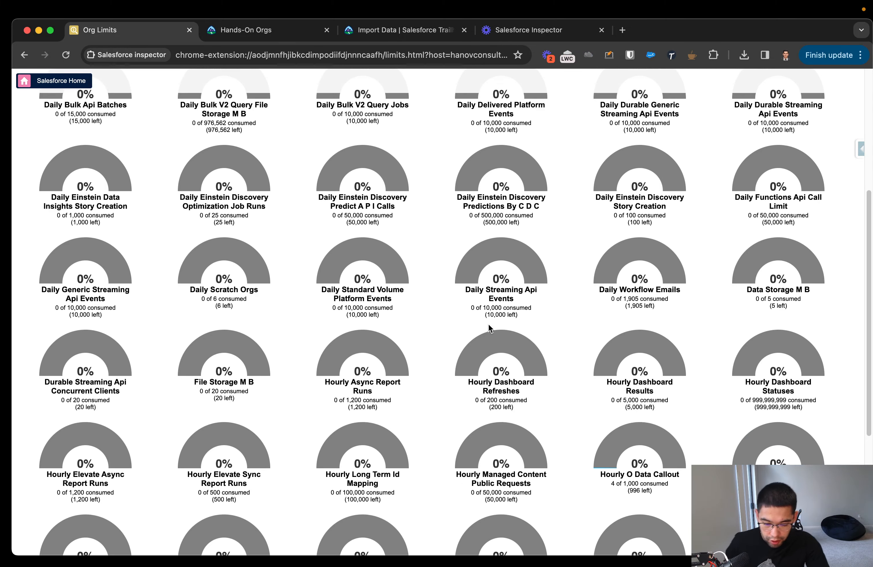
scroll(535, 326, "up", 12)
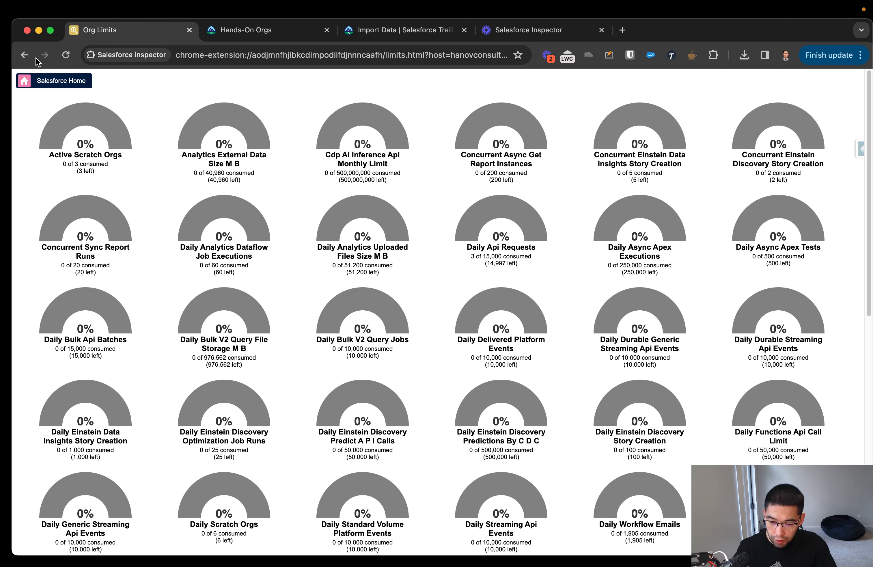
Return to the All Contacts page, bring up the current user in Salesforce inspector, and open that user's details page.
left_click(21, 54)
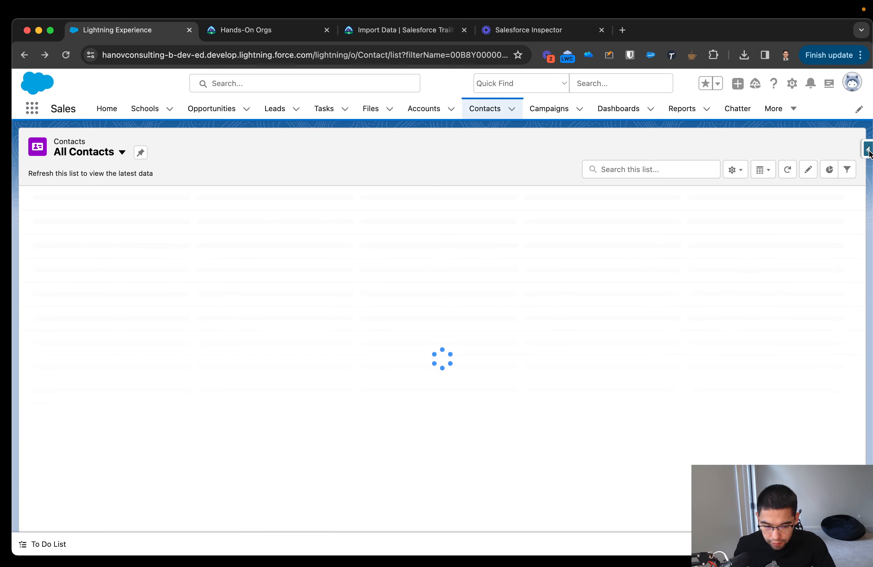
left_click(869, 151)
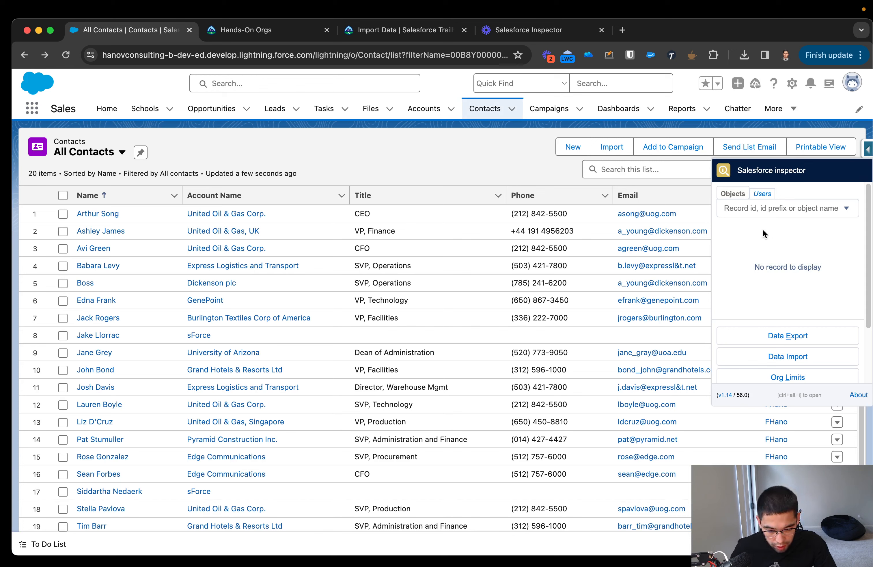
scroll(747, 225, "up", 5)
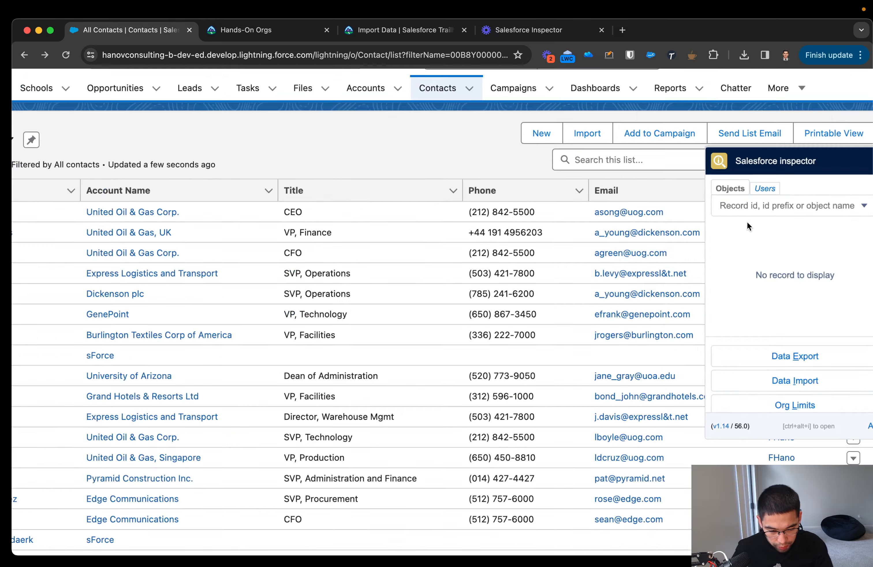
scroll(746, 224, "right", 5)
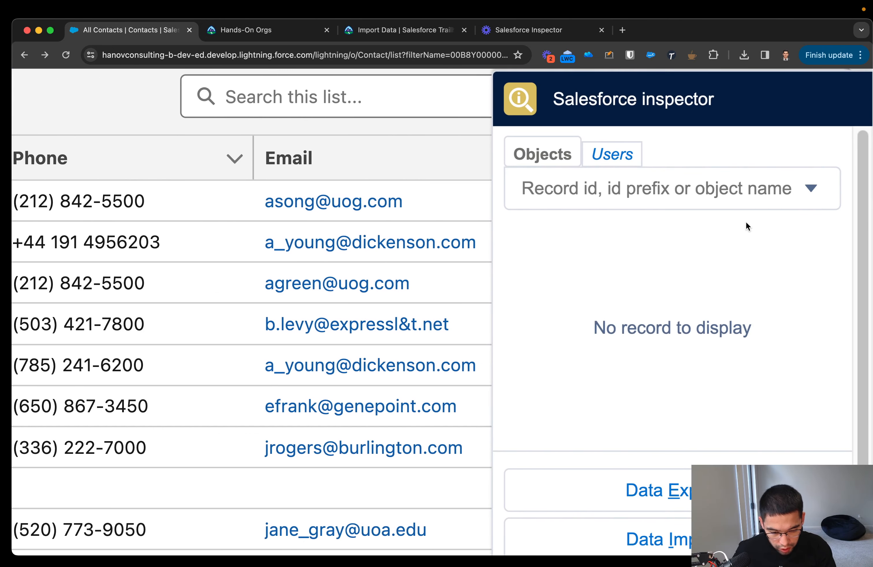
left_click(608, 160)
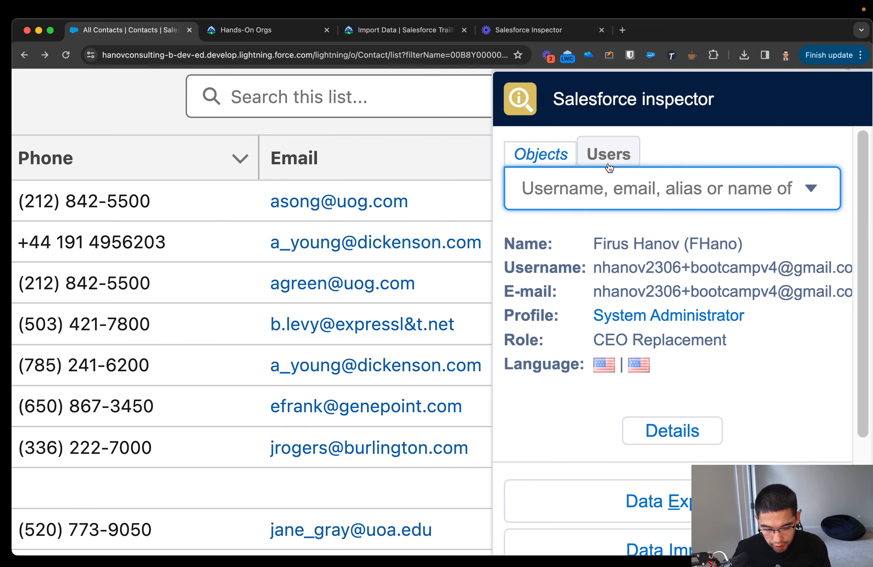
scroll(609, 167, "down", 5)
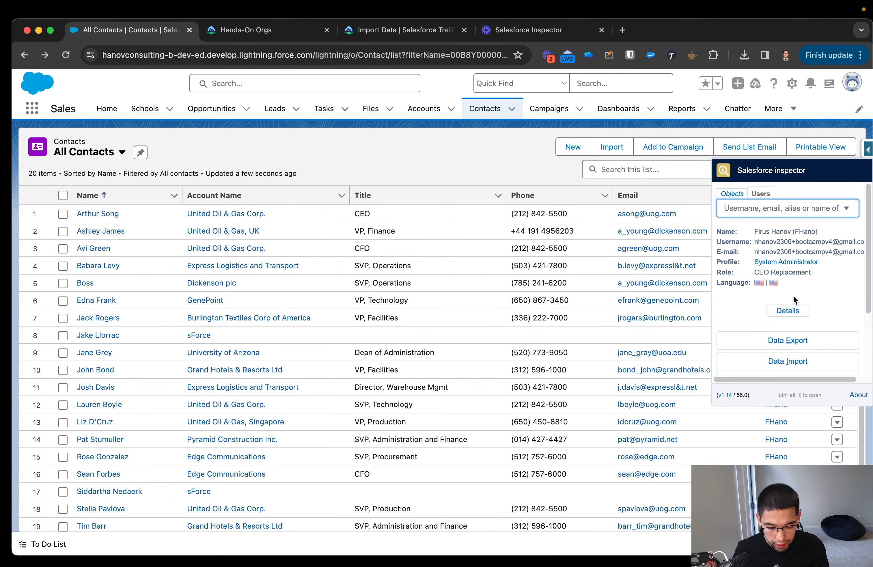
left_click(794, 312)
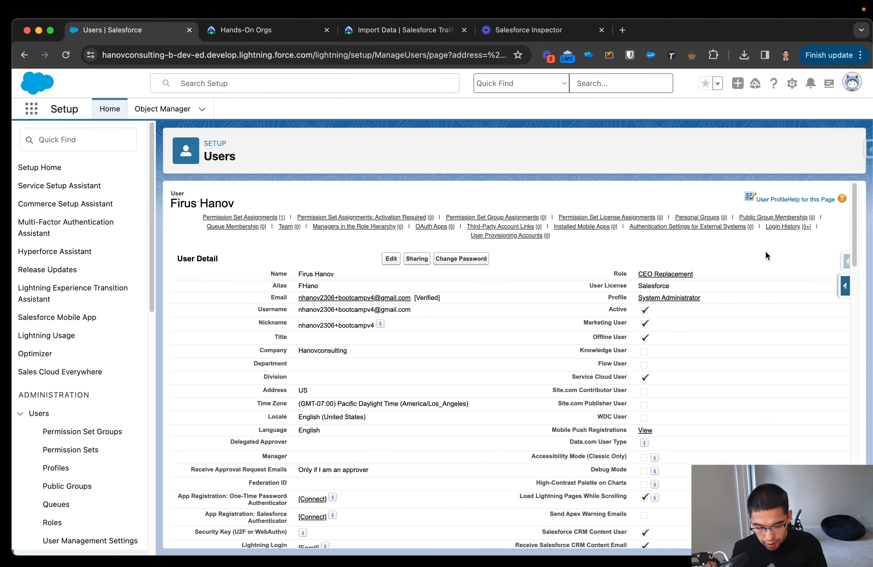
Reopen Salesforce inspector on the Users setup page and search its users for "f".
left_click(869, 150)
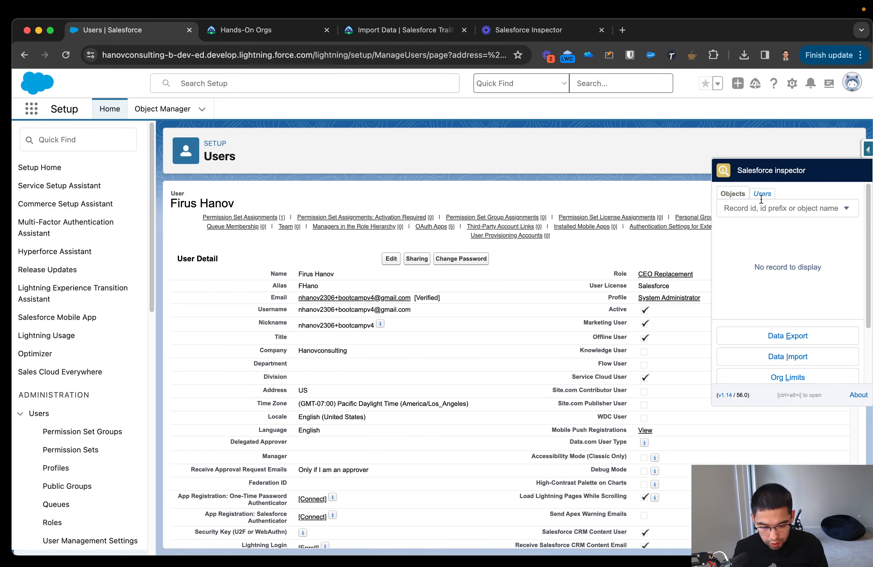
left_click(763, 208)
left_click(763, 193)
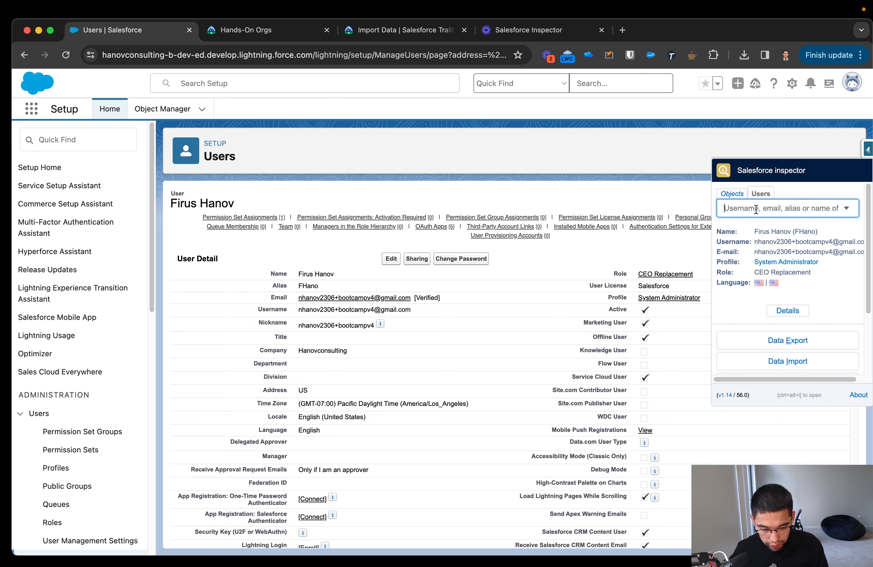
type("f")
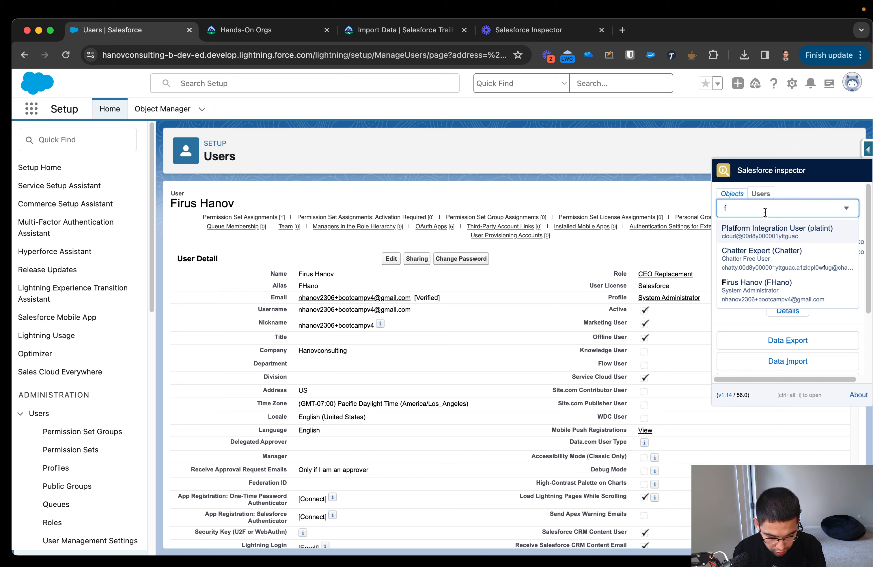
scroll(769, 272, "down", 1)
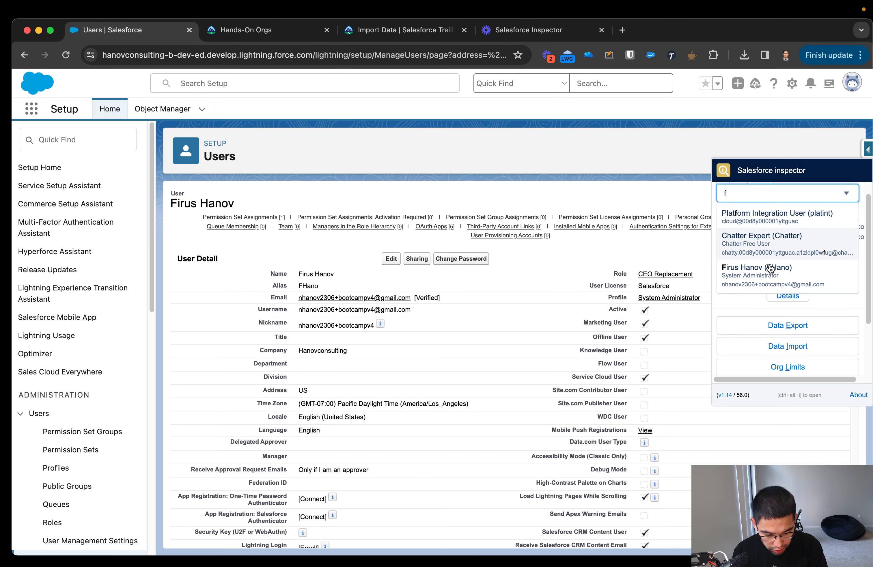
left_click(749, 319)
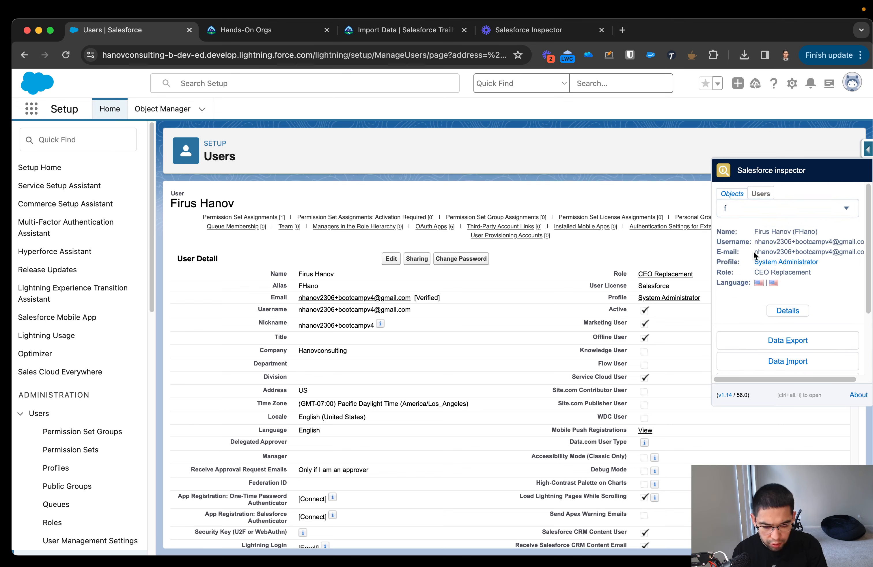
Find the Contact object in Salesforce inspector's object search and show all of its data.
left_click(731, 194)
left_click(771, 210)
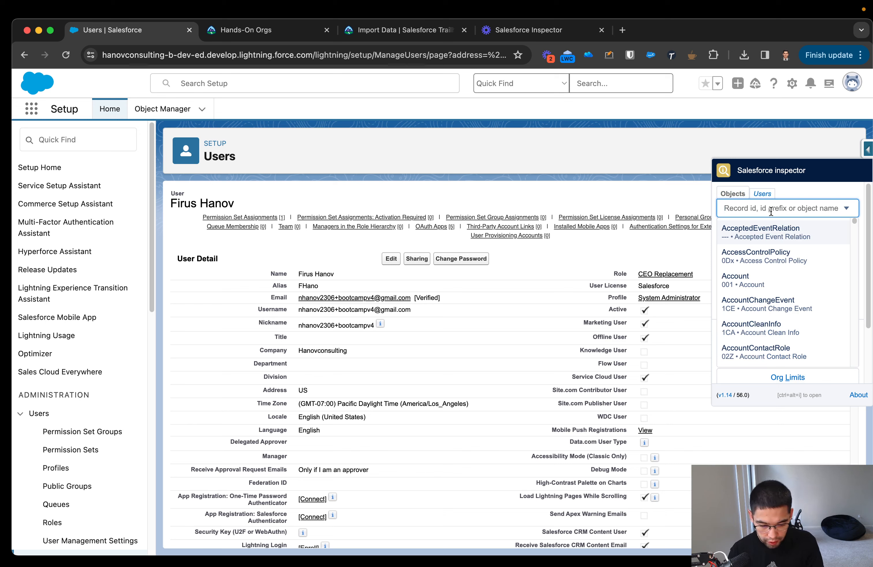
type("Contac")
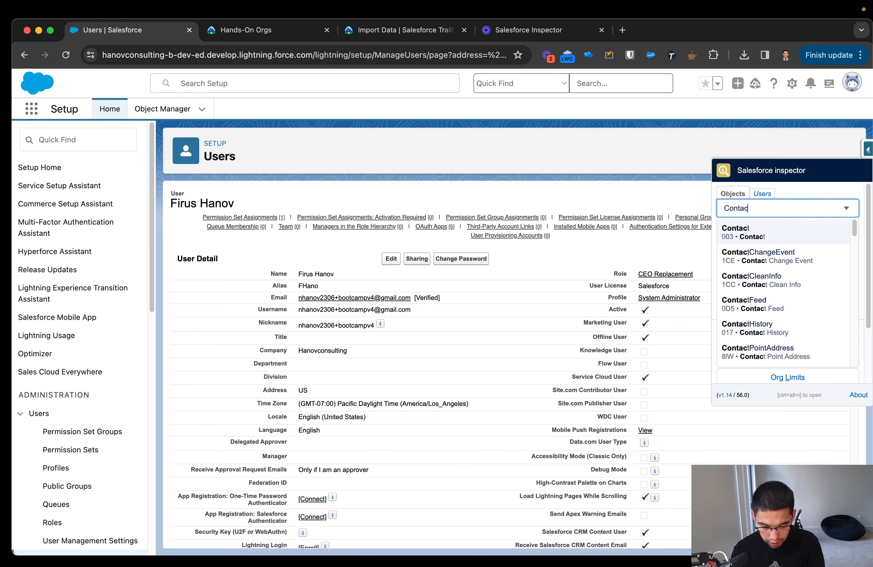
type("t")
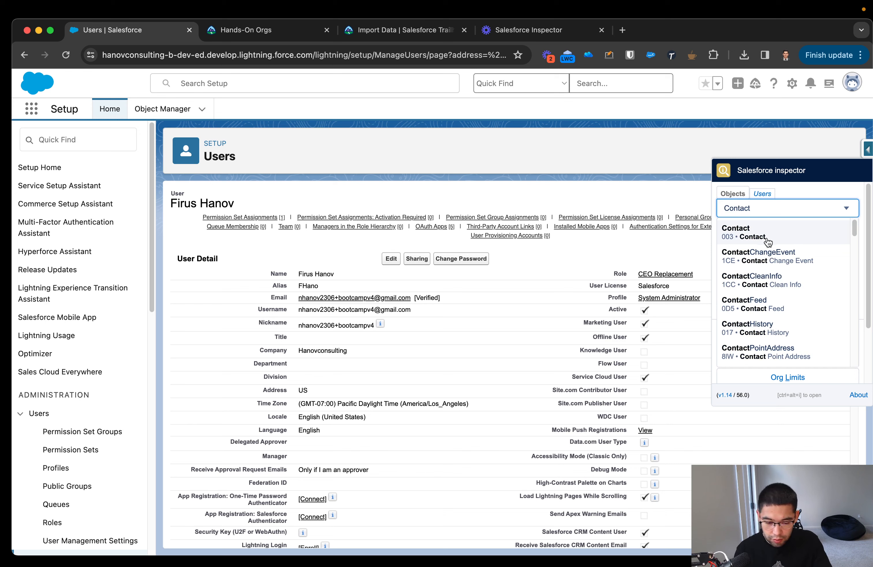
left_click(754, 237)
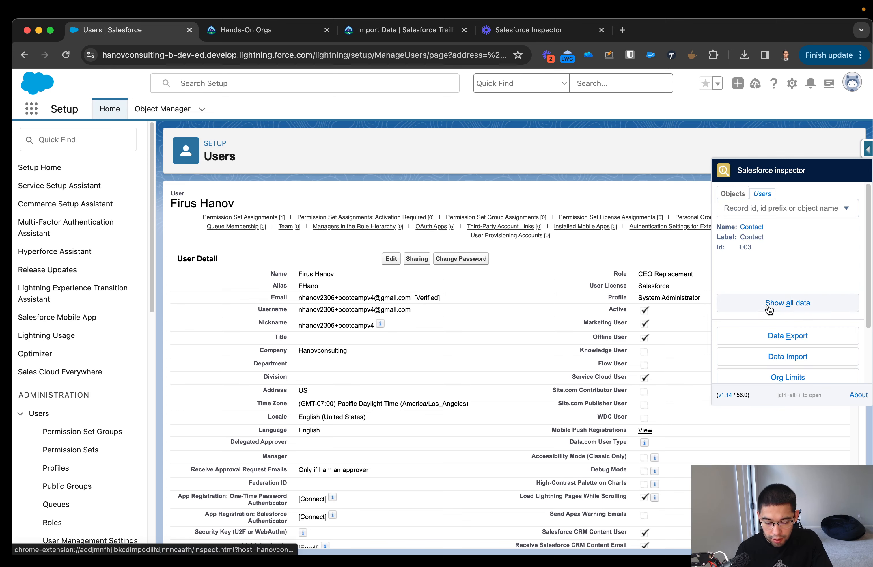
left_click(782, 304)
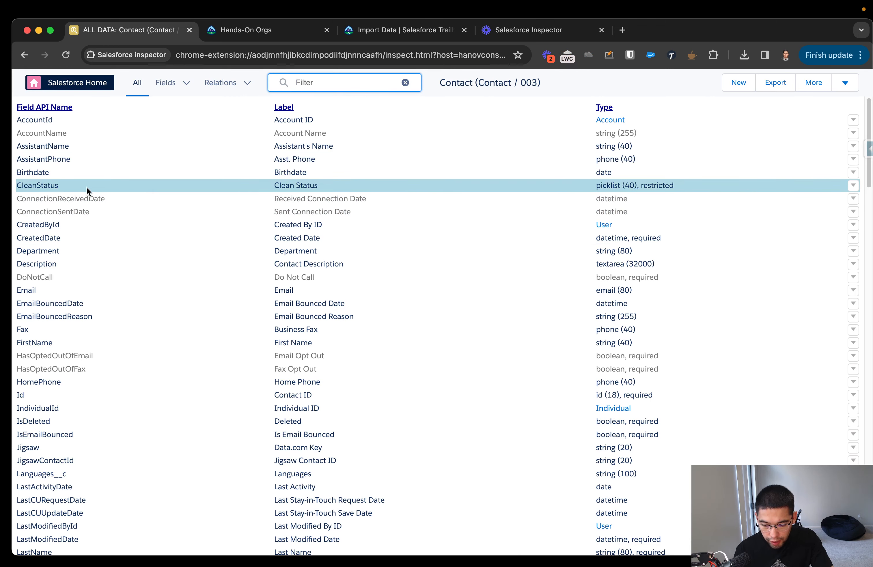
Examine the Contact object's field API names, labels and types, and its child relationships.
scroll(68, 150, "down", 3)
scroll(69, 153, "down", 10)
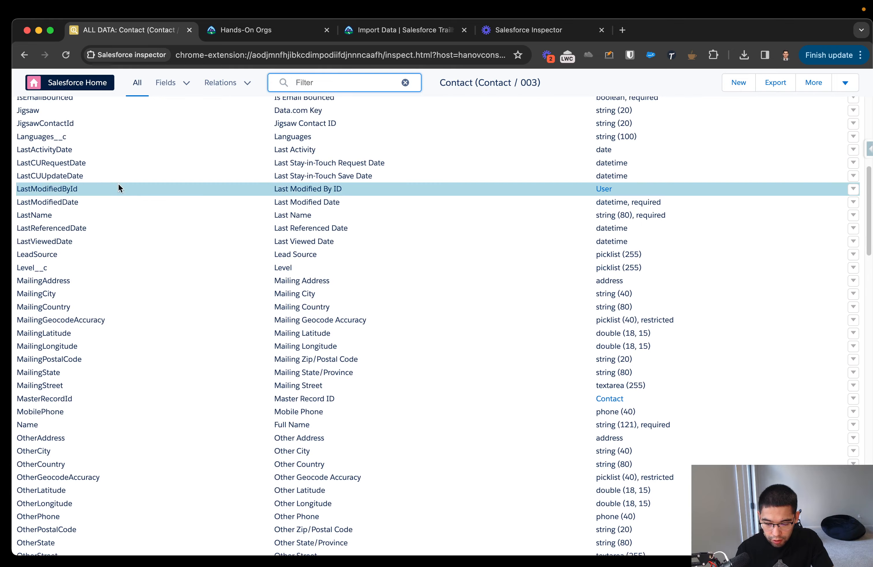
scroll(143, 214, "down", 10)
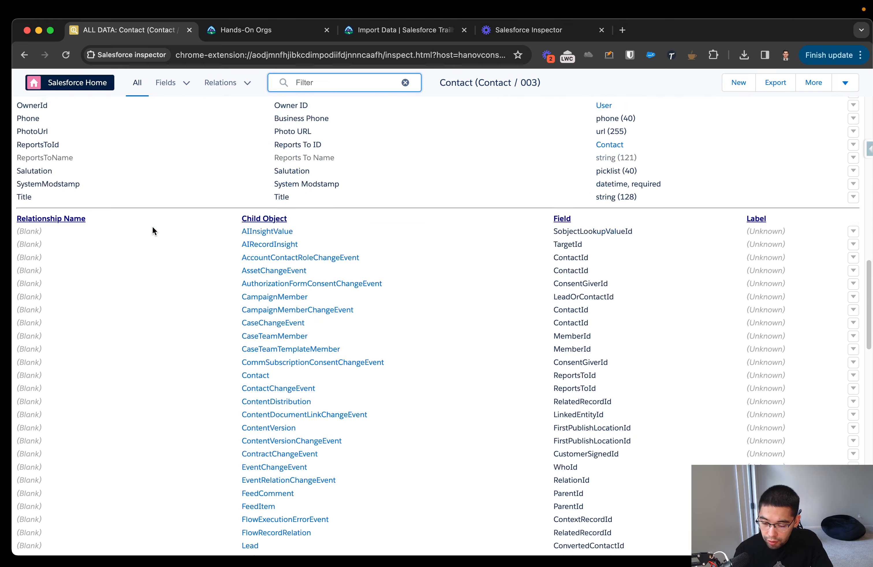
scroll(152, 226, "up", 20)
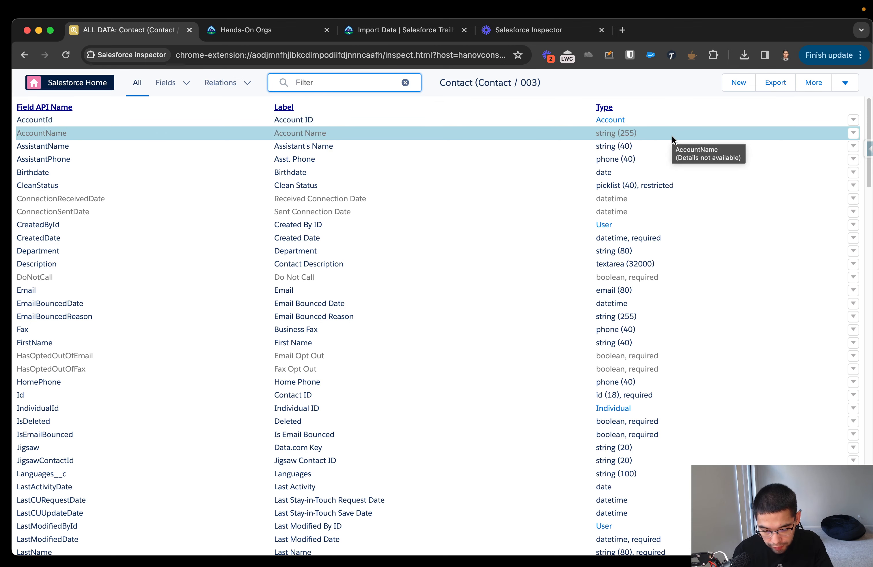
Show the metadata and setup links available for the AccountId field and for the Contact object itself.
left_click(853, 119)
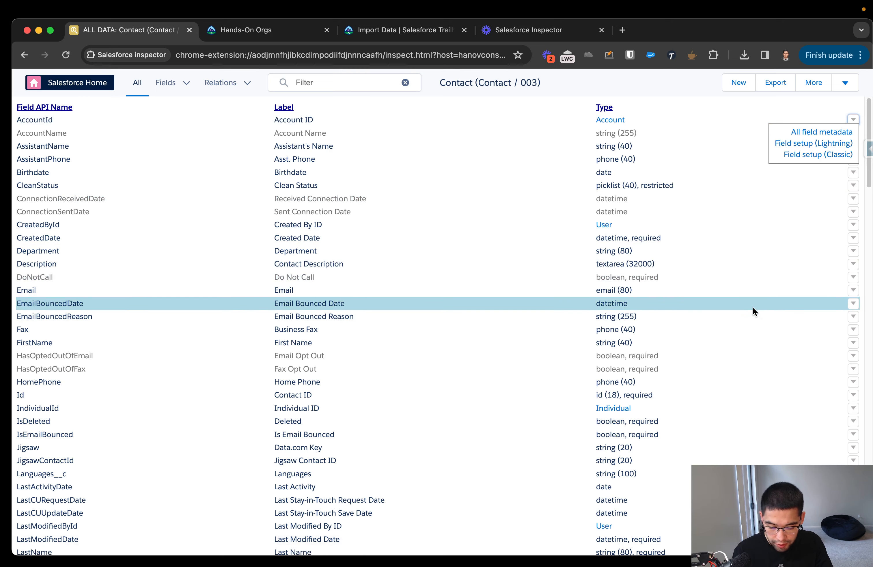
scroll(796, 346, "down", 5)
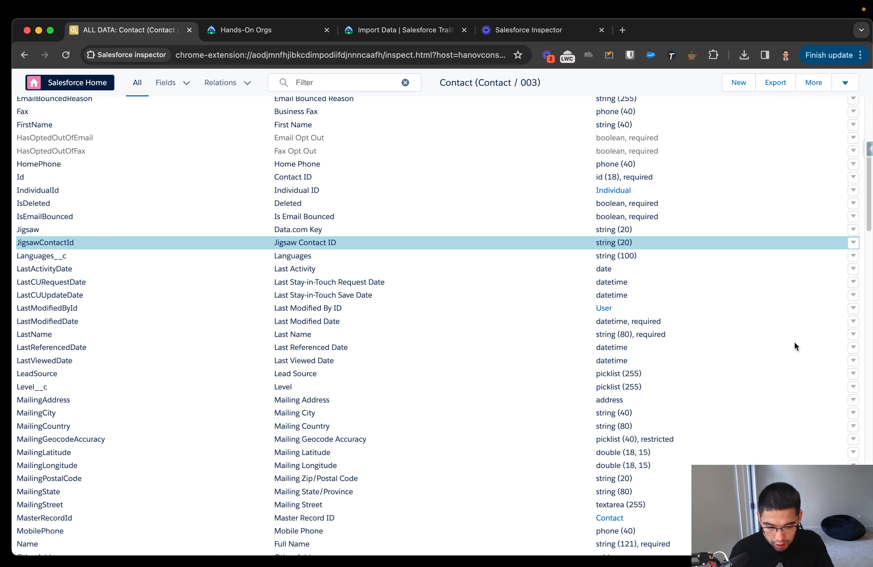
scroll(795, 346, "up", 5)
left_click(846, 83)
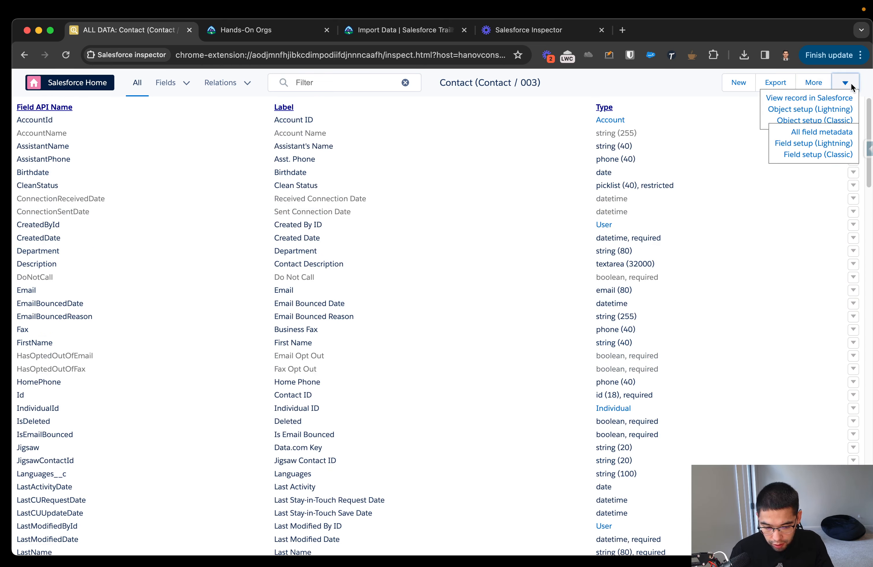
left_click(851, 85)
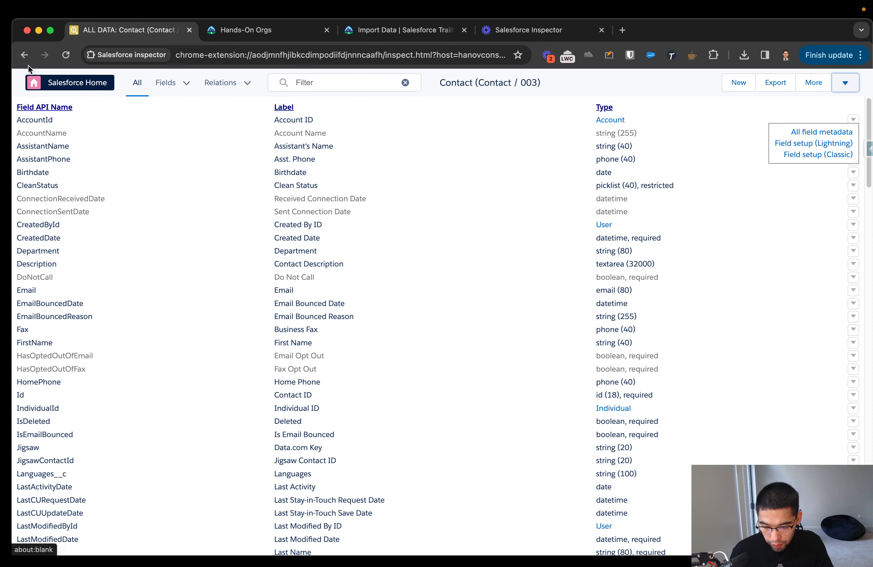
Show only the Contact object's relations and check which relationship columns can be displayed.
left_click(226, 83)
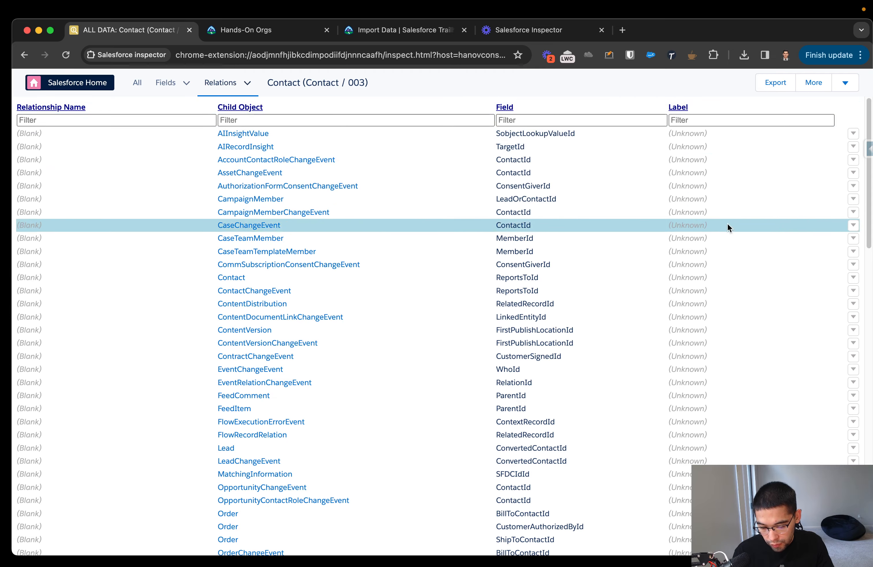
scroll(722, 250, "down", 10)
scroll(702, 283, "up", 10)
left_click(249, 84)
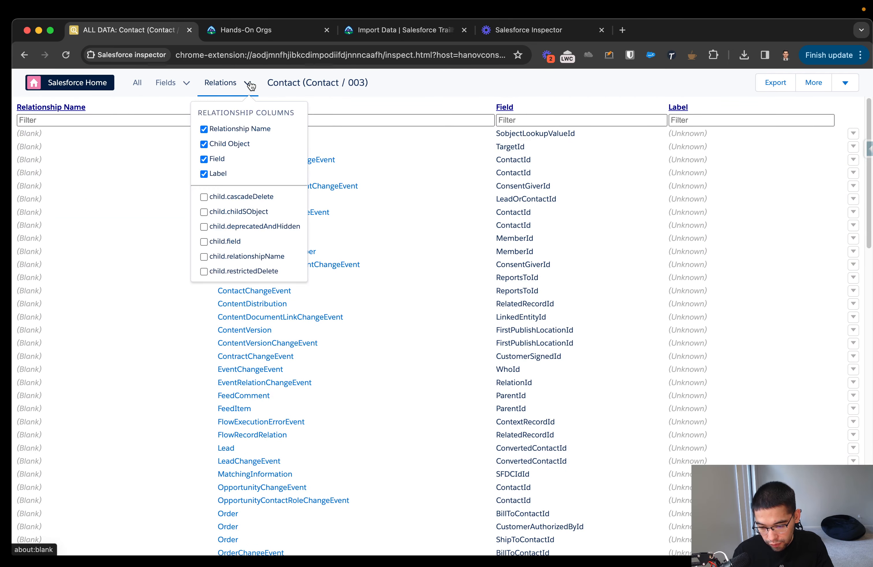
left_click(250, 85)
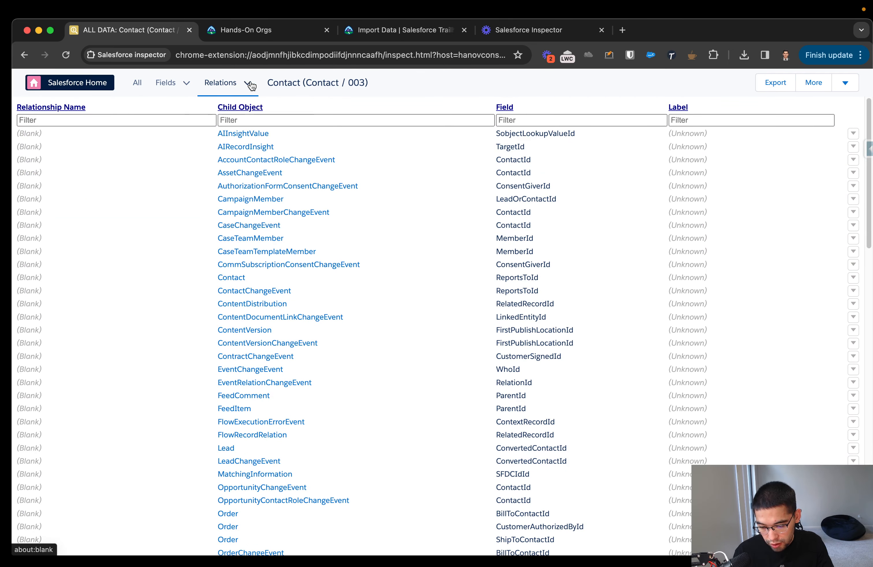
Toggle the Type and Label field columns off and back on, and sort the relations by child object.
left_click(189, 84)
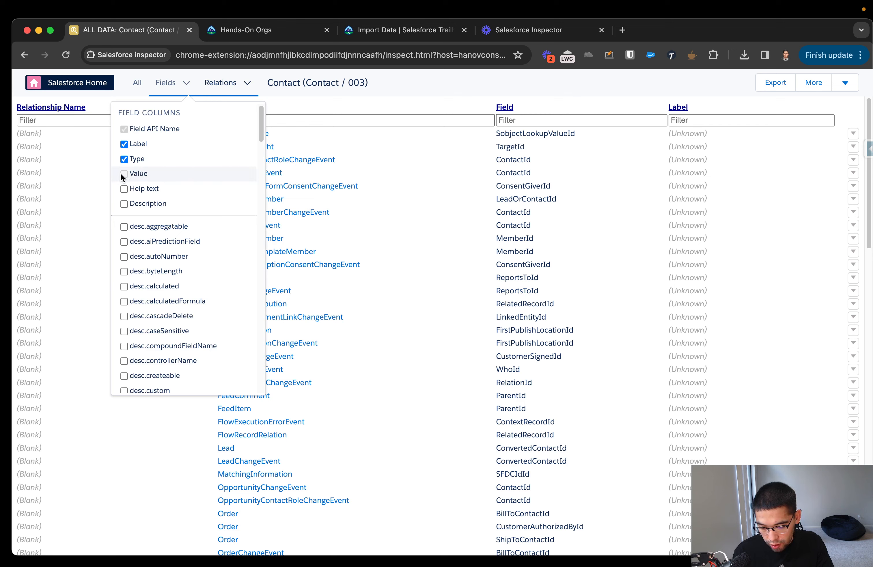
left_click(124, 159)
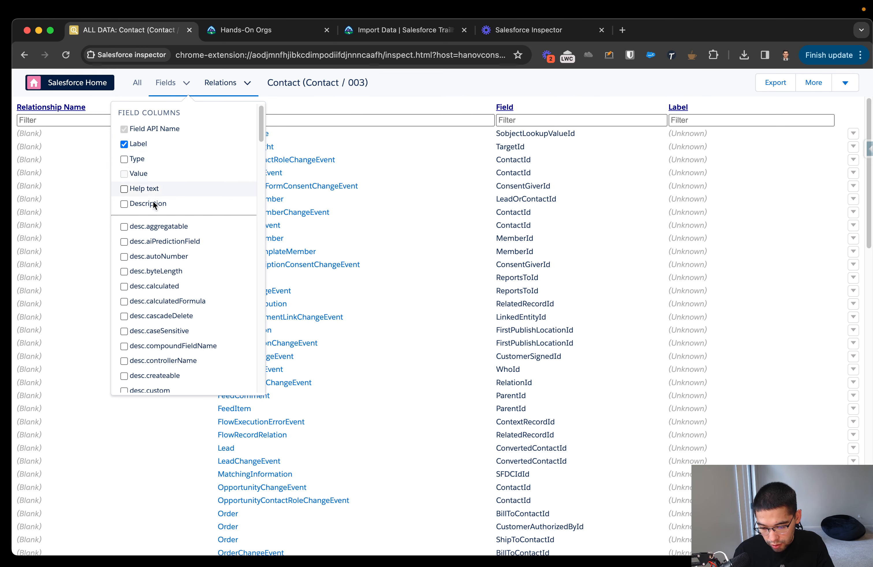
left_click(330, 110)
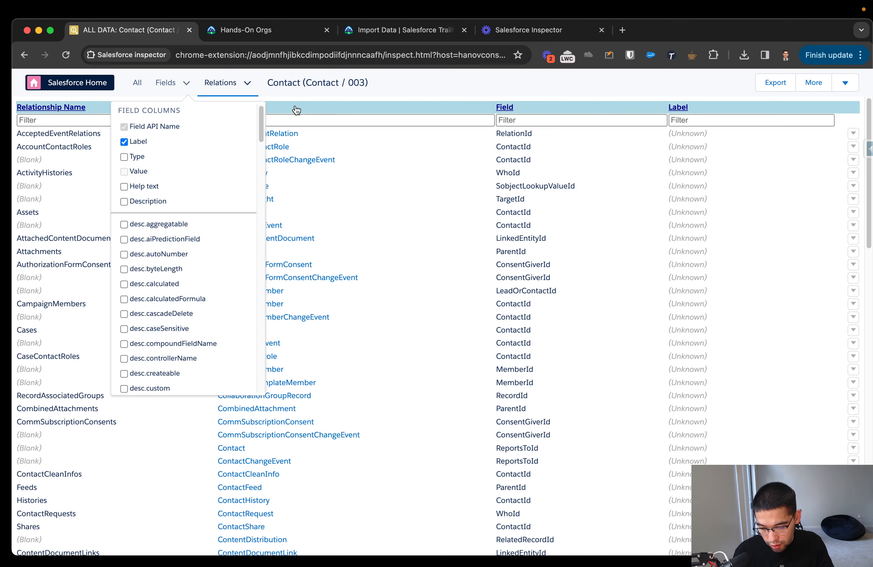
left_click(124, 157)
left_click(124, 142)
left_click(124, 142)
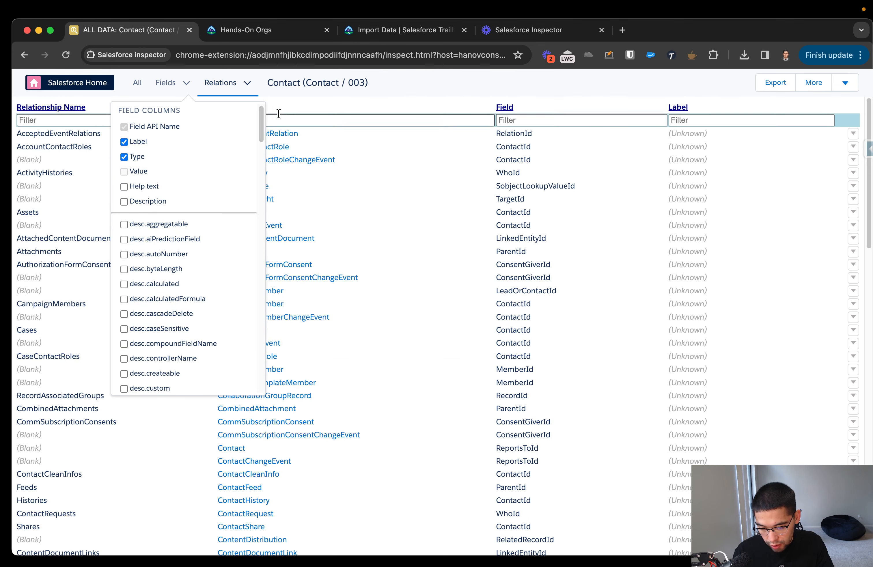
Leave the Contact data view, return to the org's Setup page and open the inspector's Data Export tool.
left_click(169, 89)
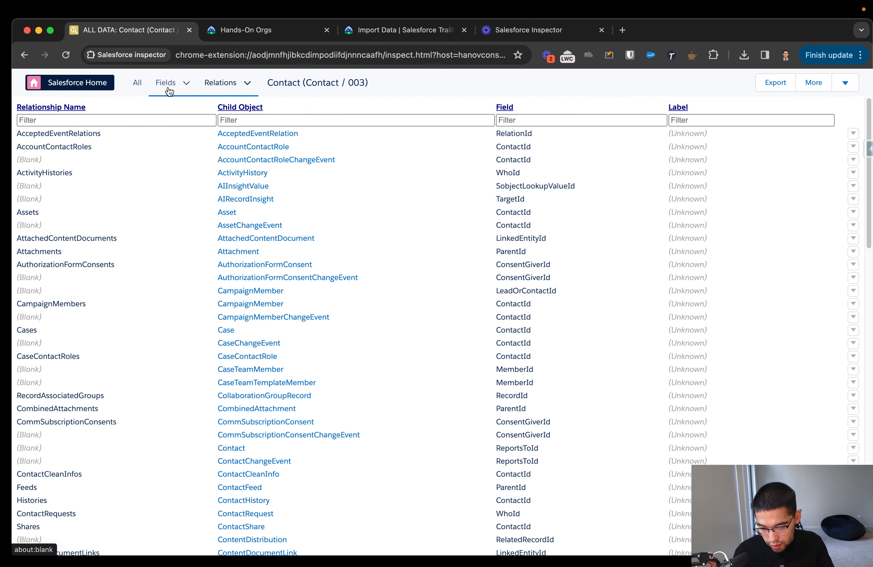
left_click(25, 56)
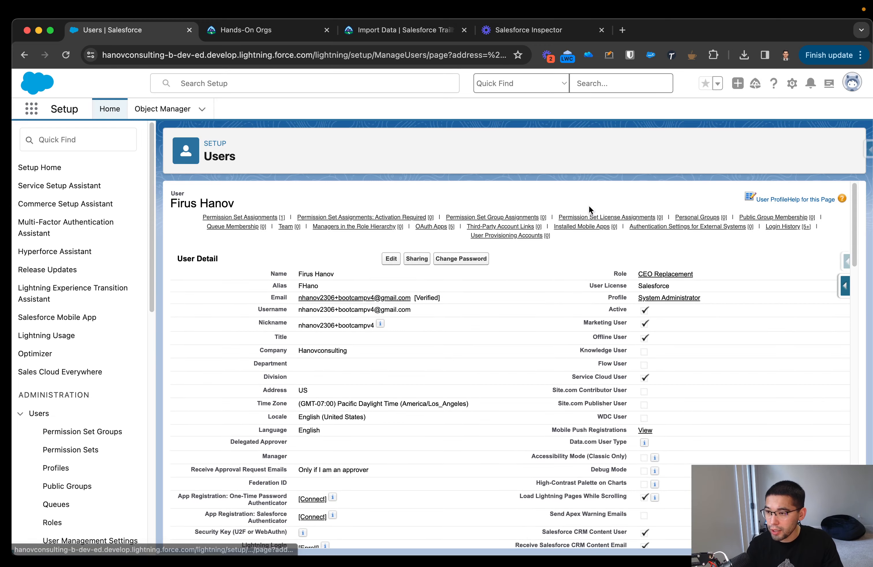
mouse_move(653, 231)
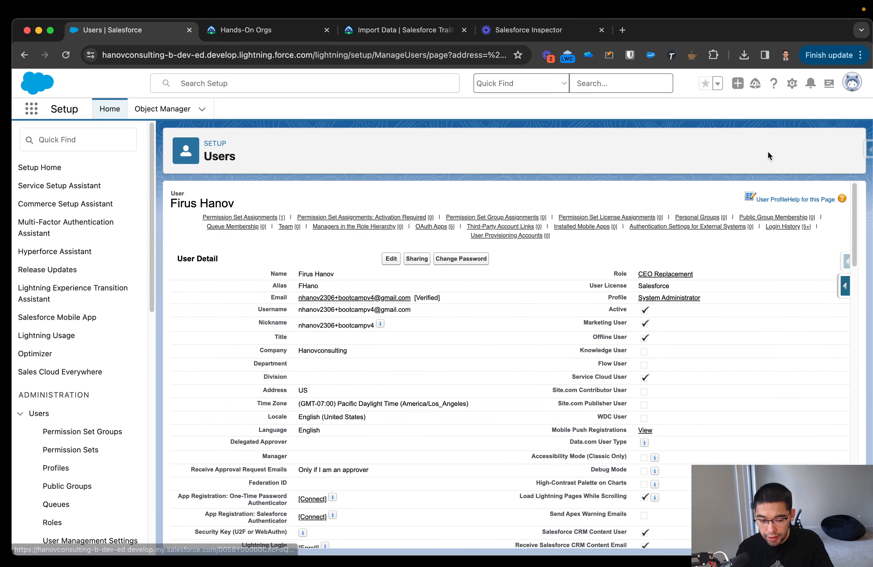
left_click(868, 152)
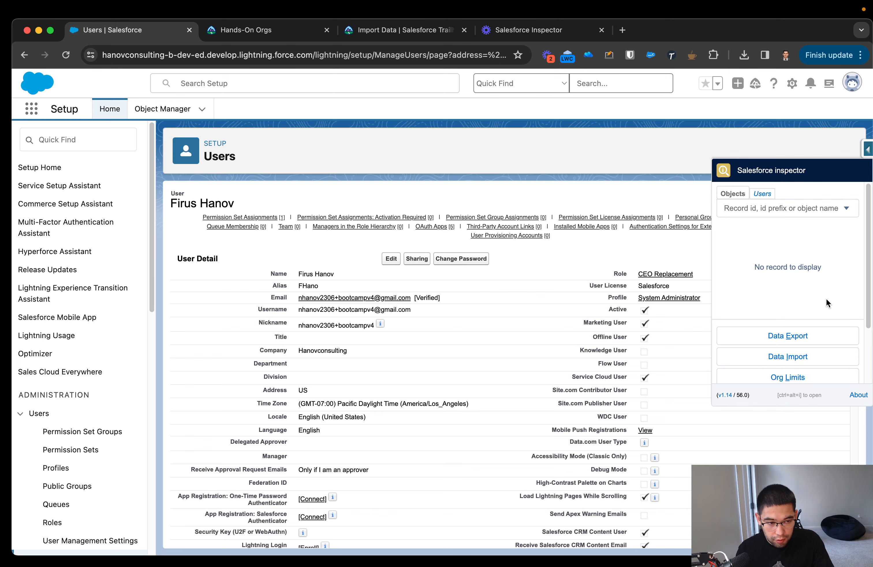
left_click(799, 336)
Enlarge the Data Export page and clear the existing Account query.
left_click_drag(233, 128, 8, 117)
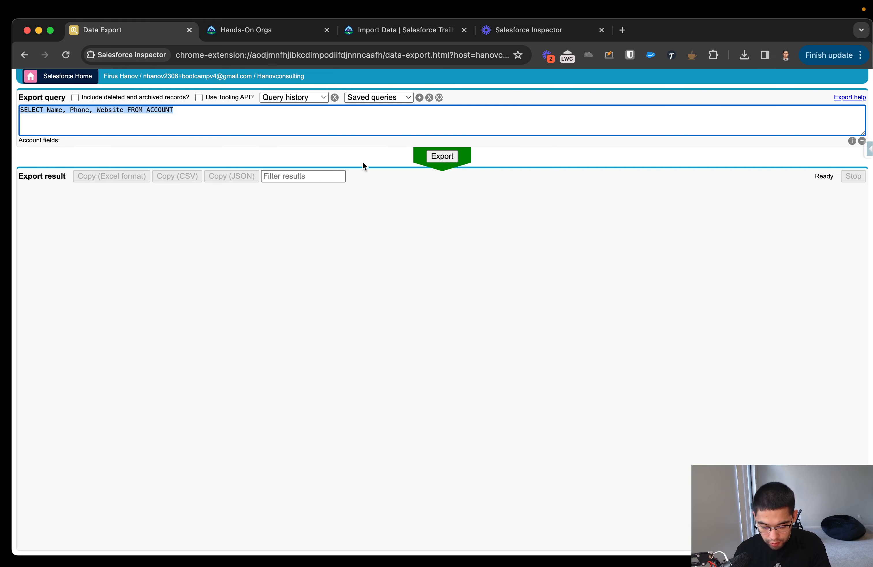
key("super+plus")
key("super+plus")
key("super+plus")
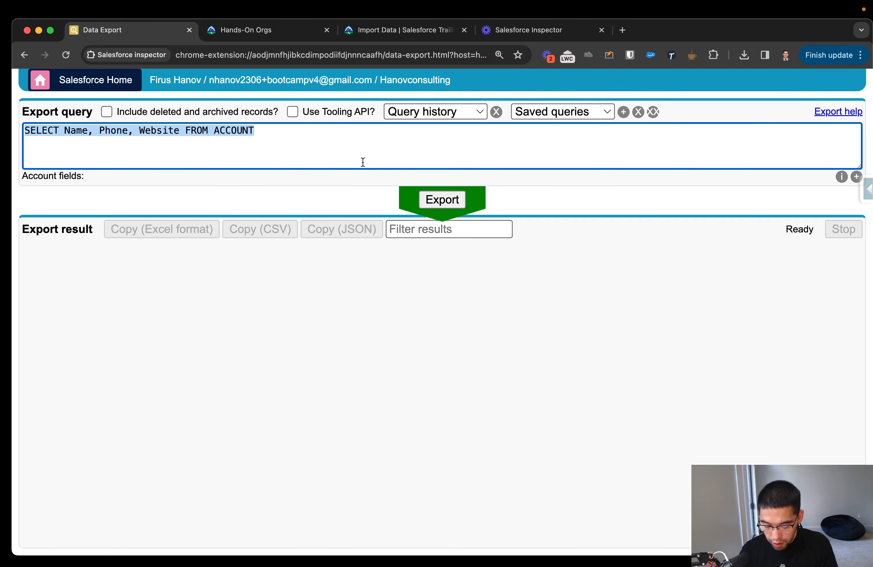
left_click(363, 162)
key("BackSpace")
key("super+a")
key("BackSpace")
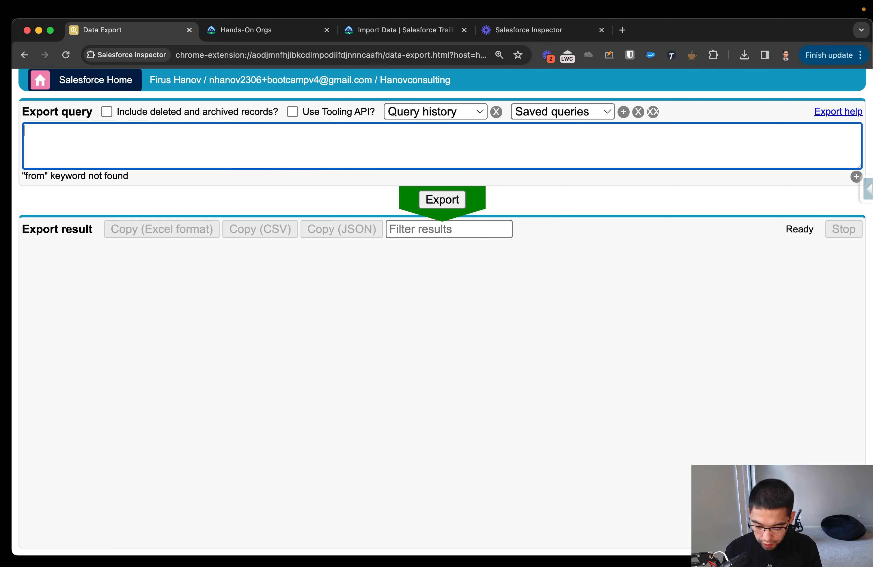
Enter the export query SELECT Id, Name, Phone FROM Contact and run the export.
type("SELECT")
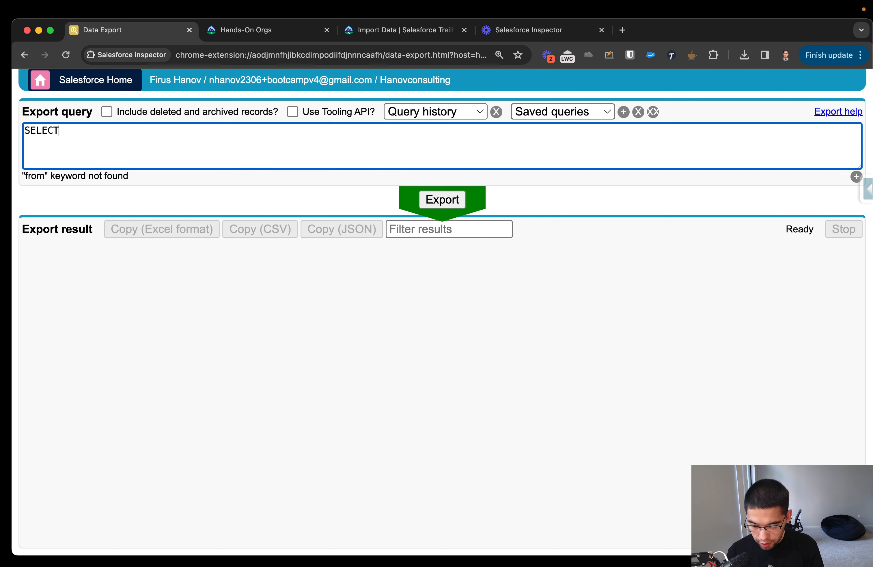
type(" Id, N")
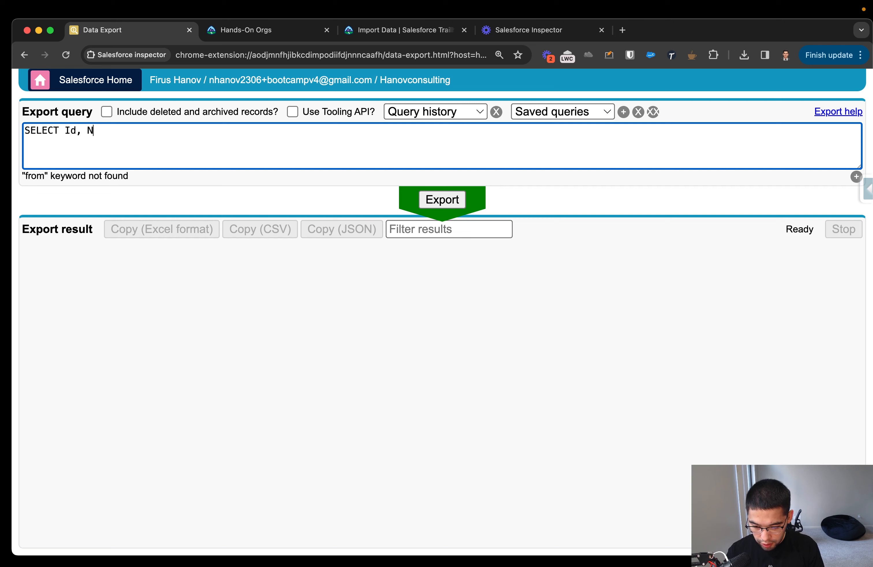
type("ame, Ph")
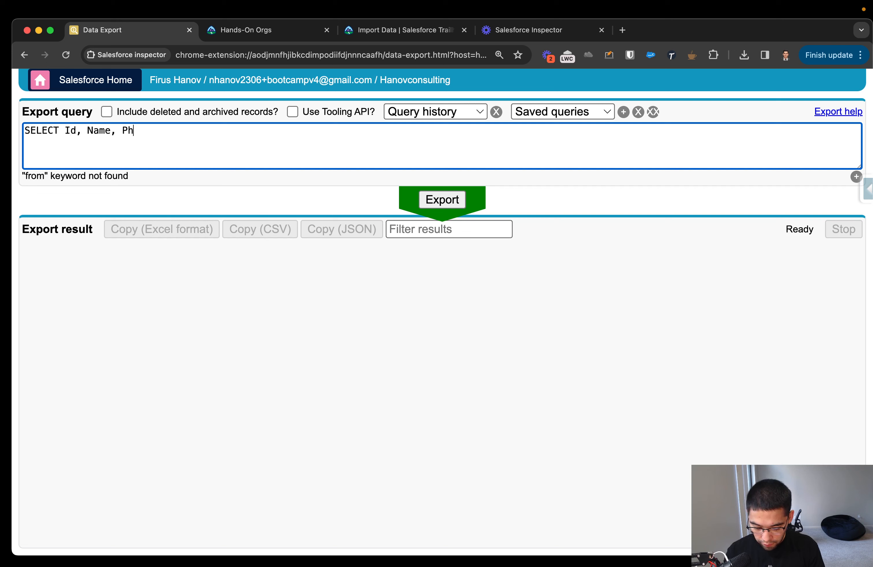
type("one ")
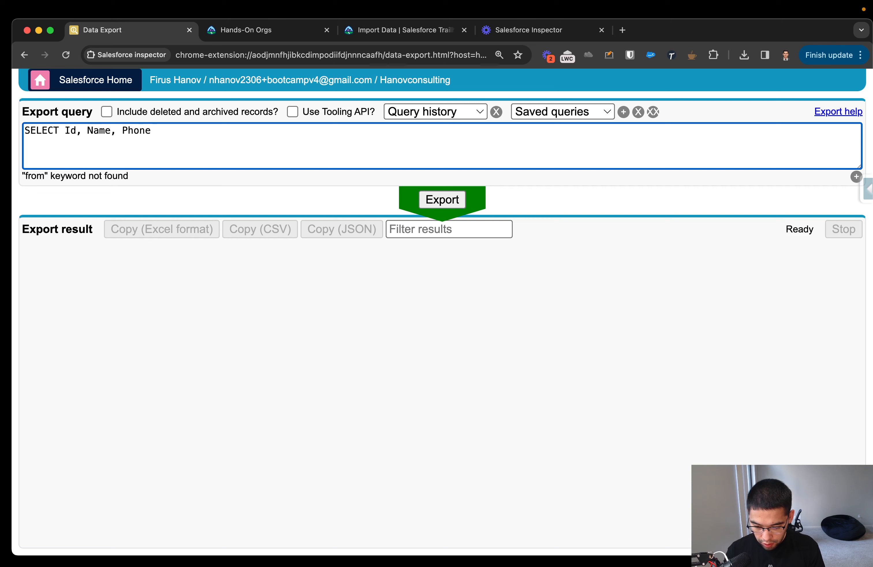
type("FROM CON")
key("BackSpace")
key("BackSpace")
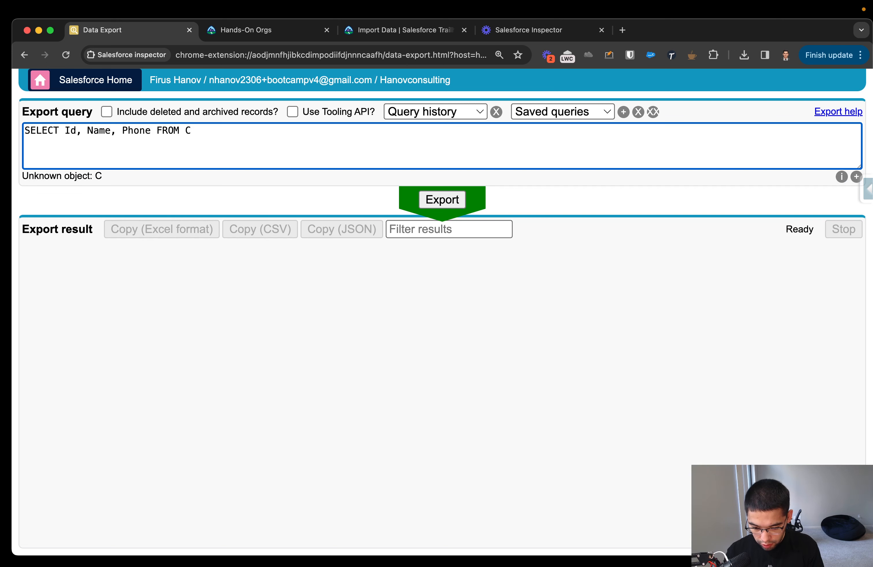
type("con")
key("BackSpace")
key("BackSpace")
type("on")
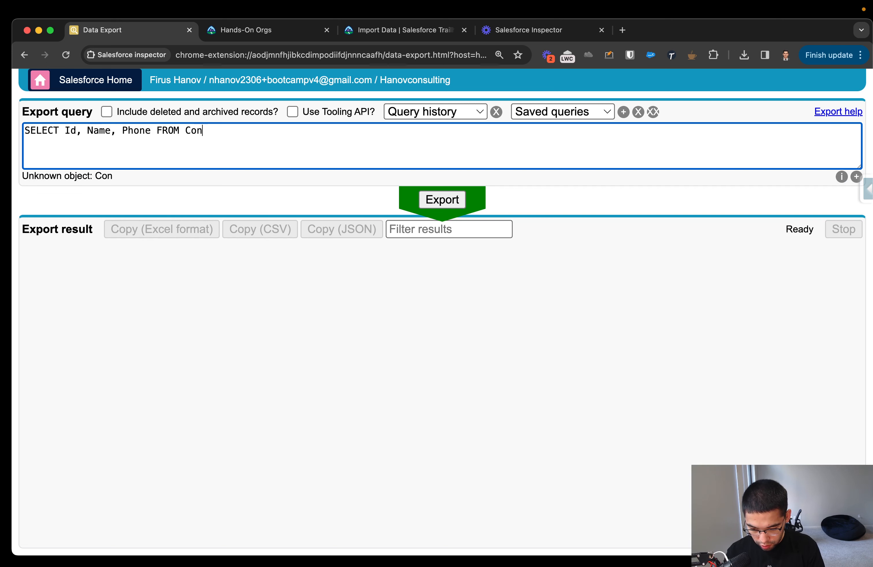
type("tcct")
key("BackSpace")
key("BackSpace")
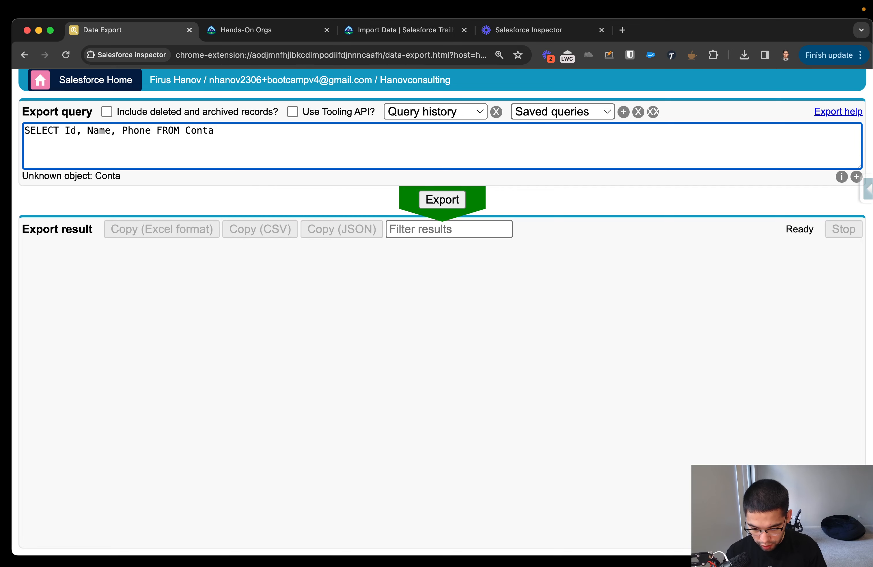
type("ct")
left_click(422, 200)
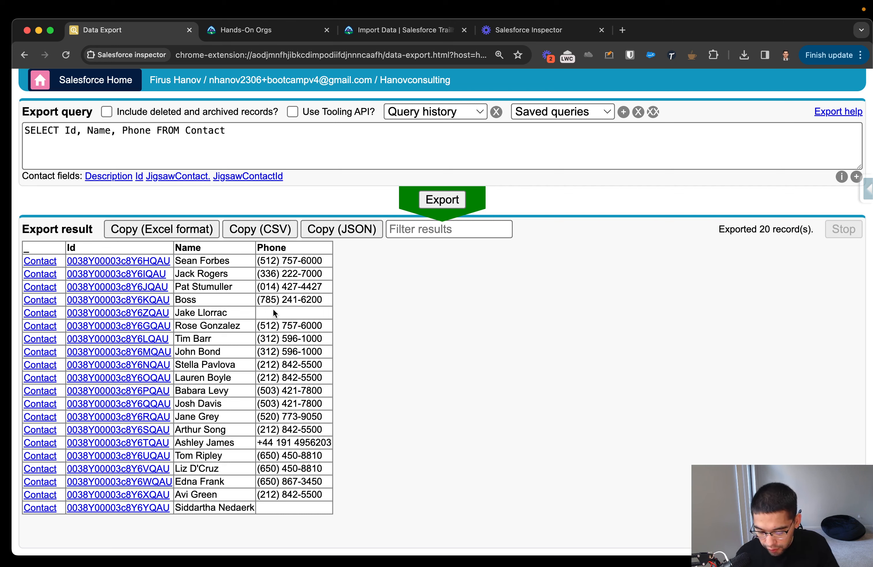
Show all data for the fifth contact in the export results, with the page at 100% zoom.
left_click(118, 315)
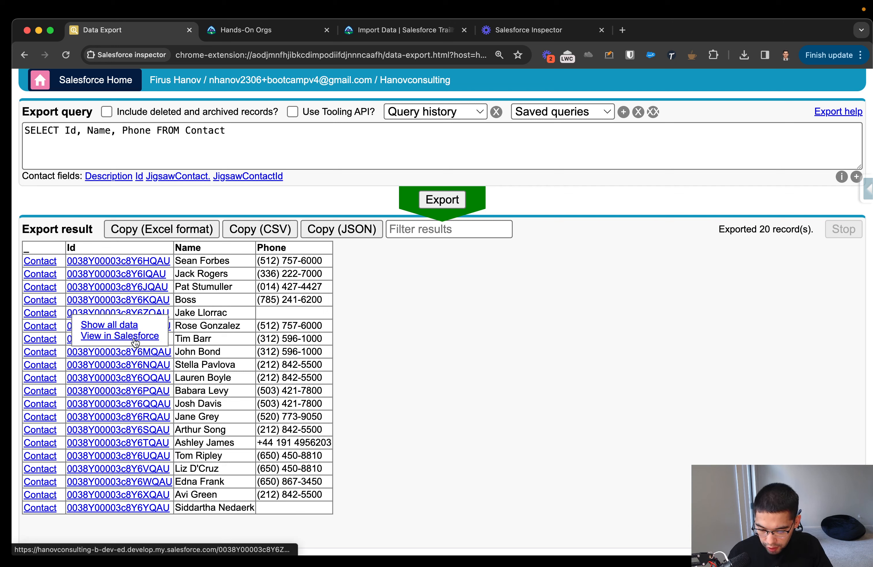
left_click(120, 329)
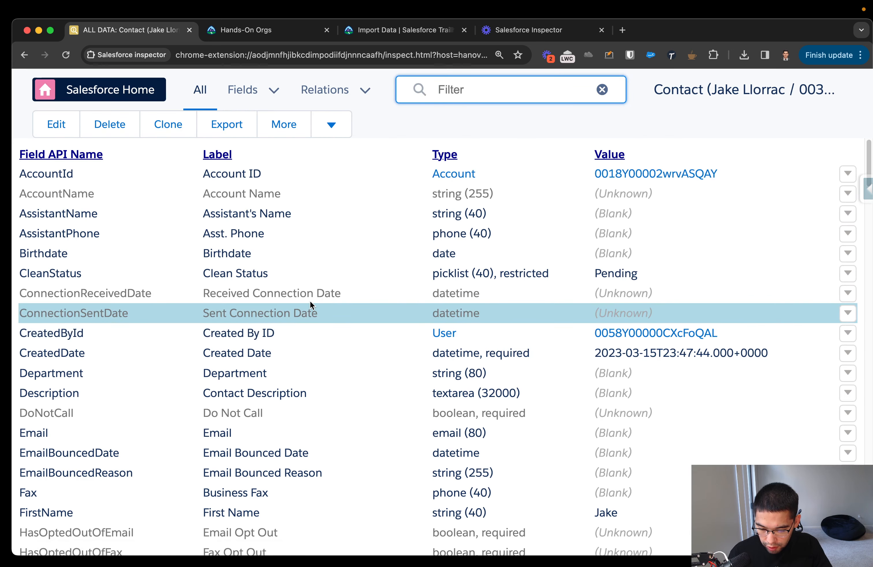
key("super+minus")
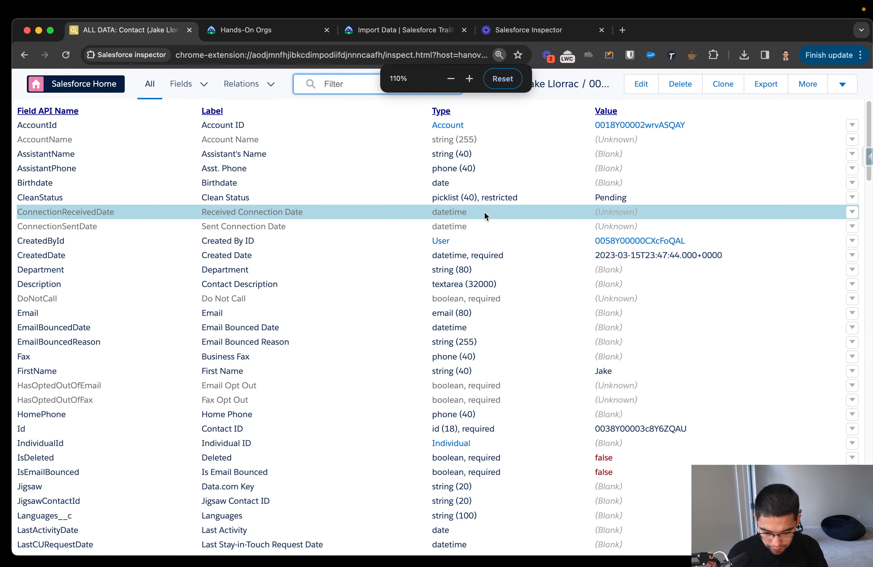
key("super+minus")
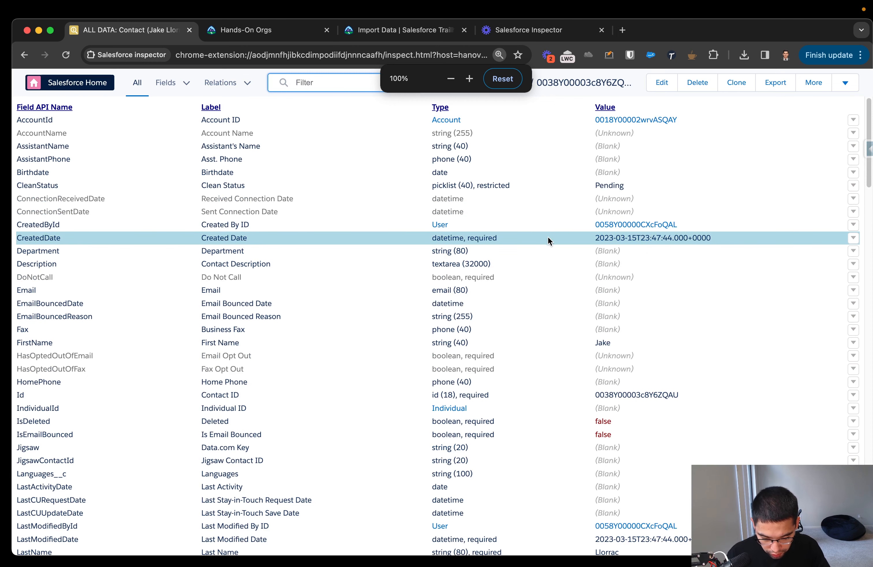
Find "phone" on the page, then enter a phone number in the contact's HomePhone field and save the record.
key("super+f")
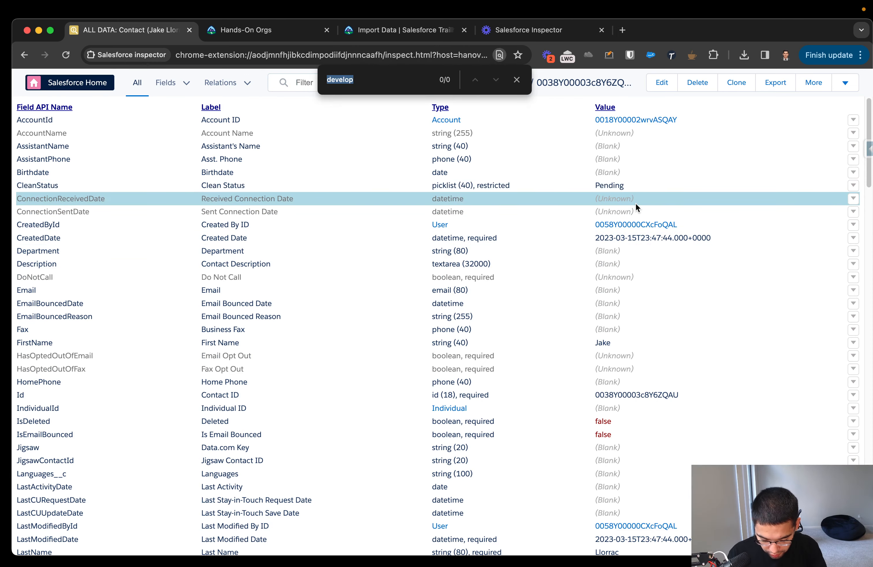
type("phone")
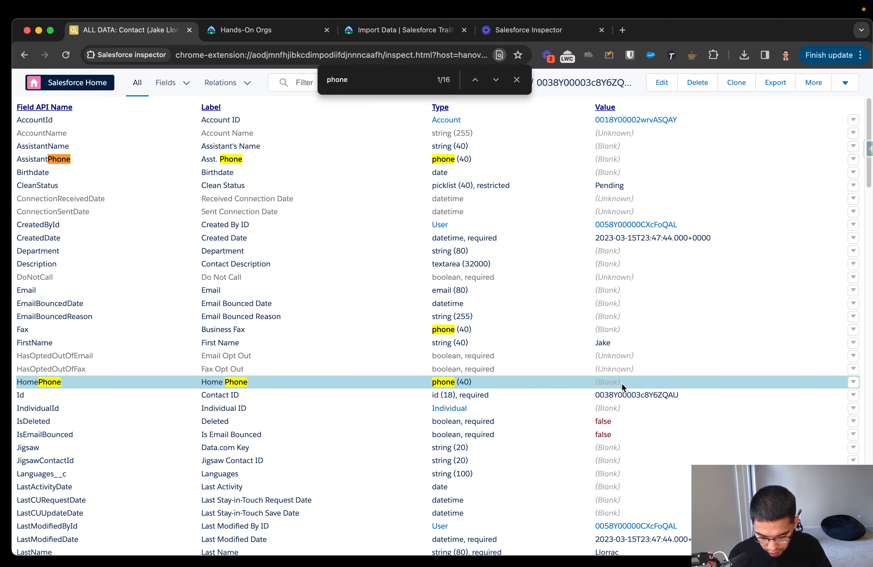
left_click(853, 384)
double_click(607, 382)
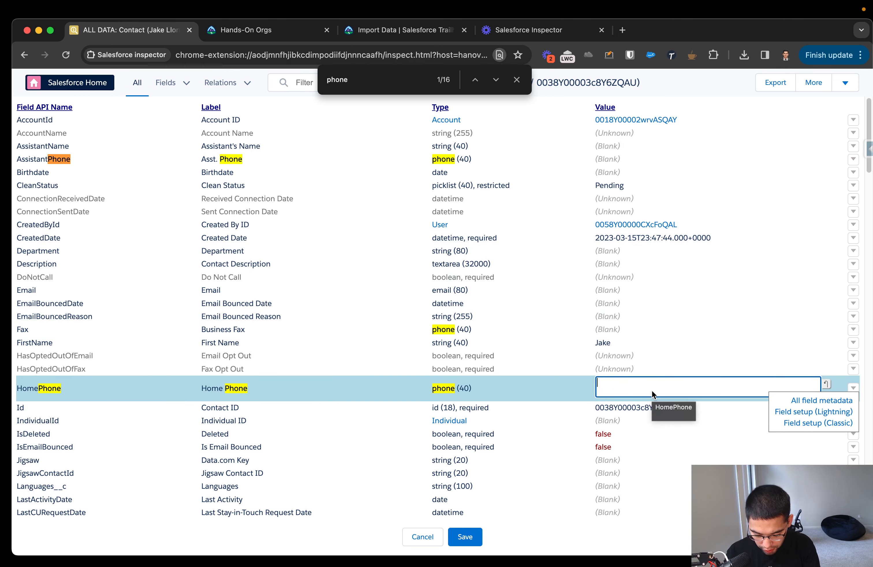
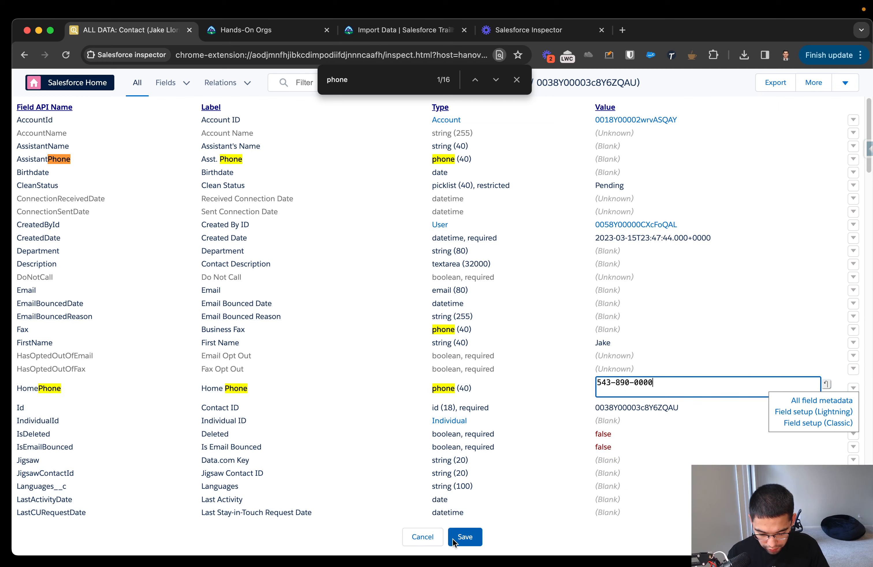
left_click(453, 540)
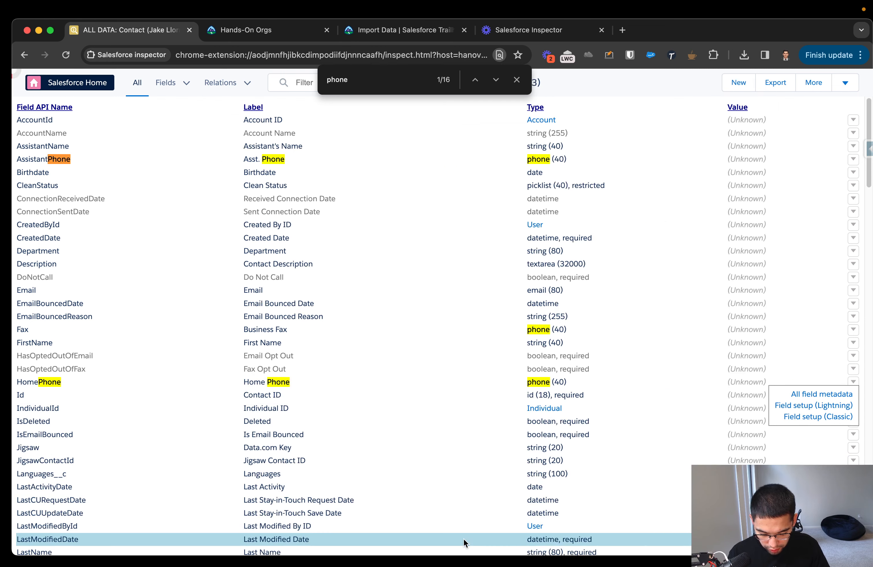
left_click(464, 539)
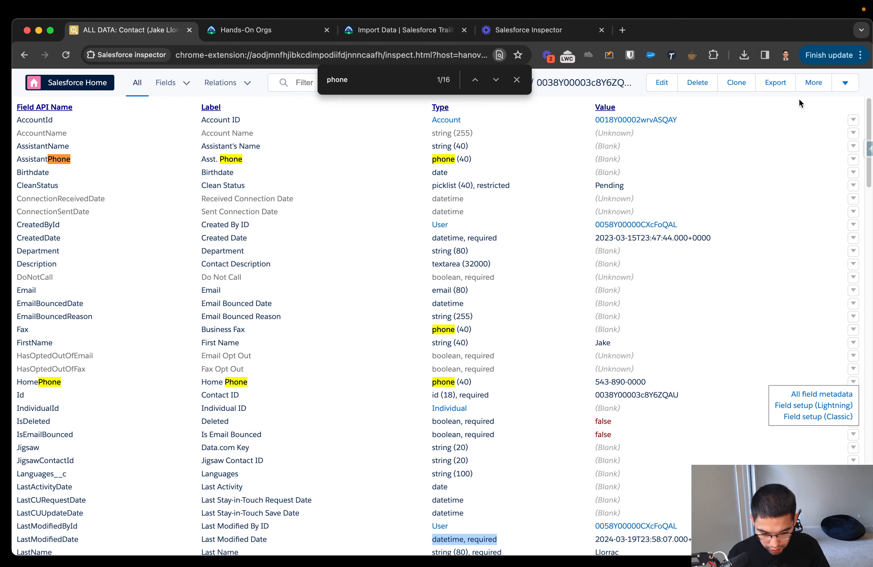
left_click(517, 79)
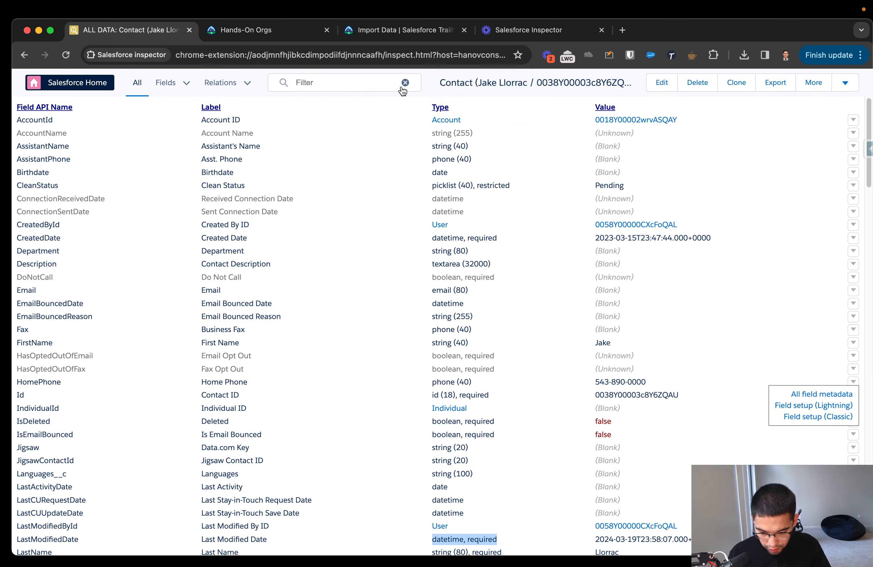
Return to Data Export, rerun the Contact query and copy the results as CSV and in Excel format.
left_click(24, 58)
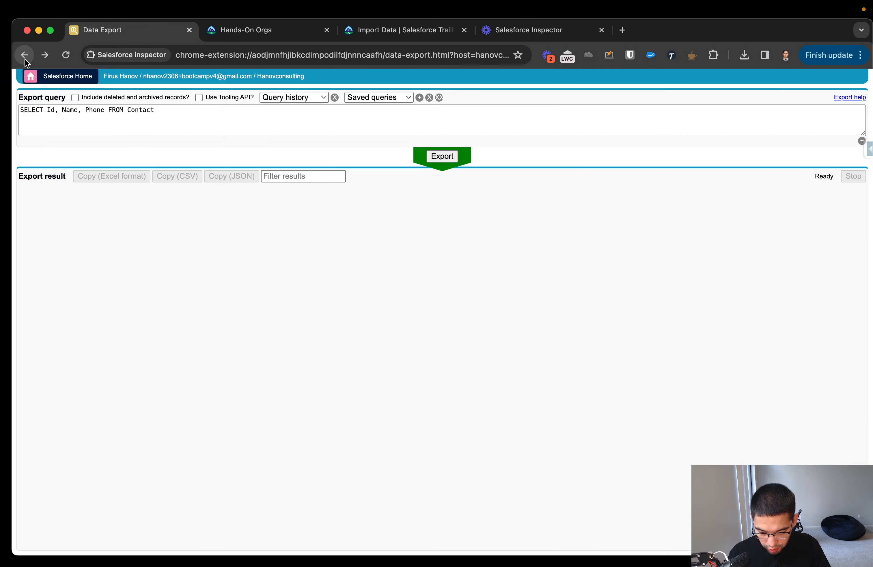
left_click(443, 157)
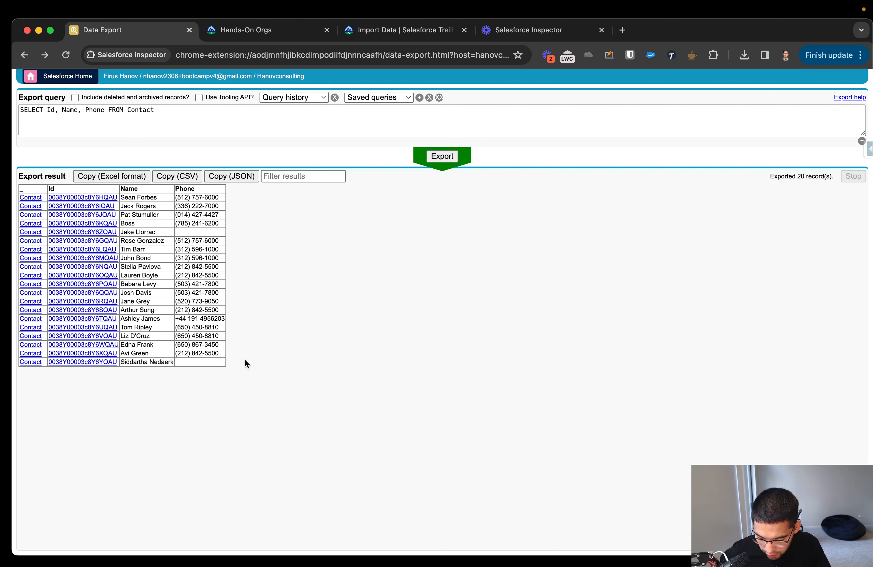
left_click_drag(189, 301, 109, 301)
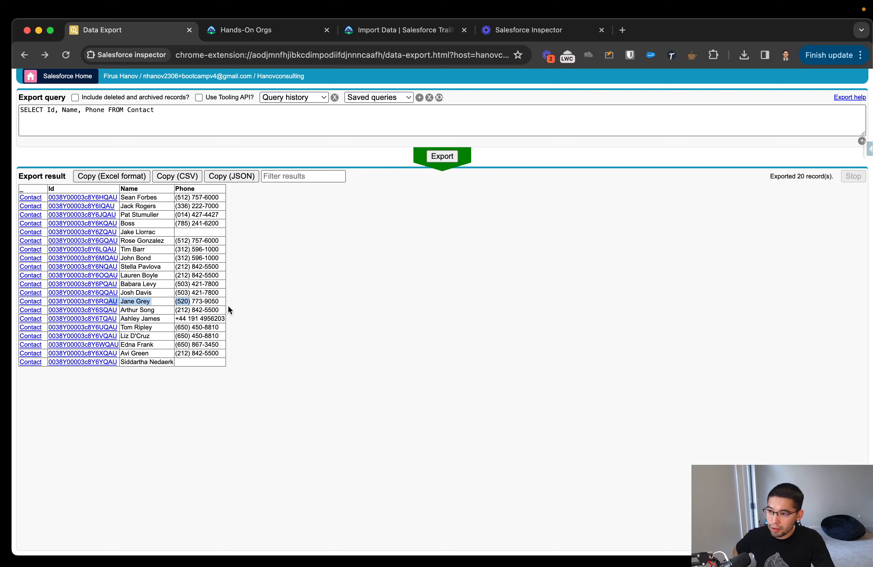
left_click(339, 273)
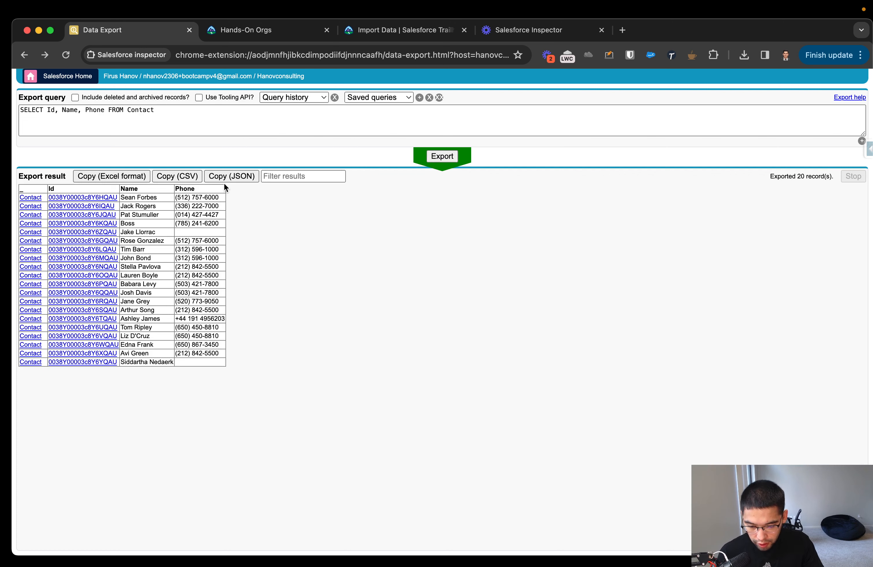
left_click(170, 177)
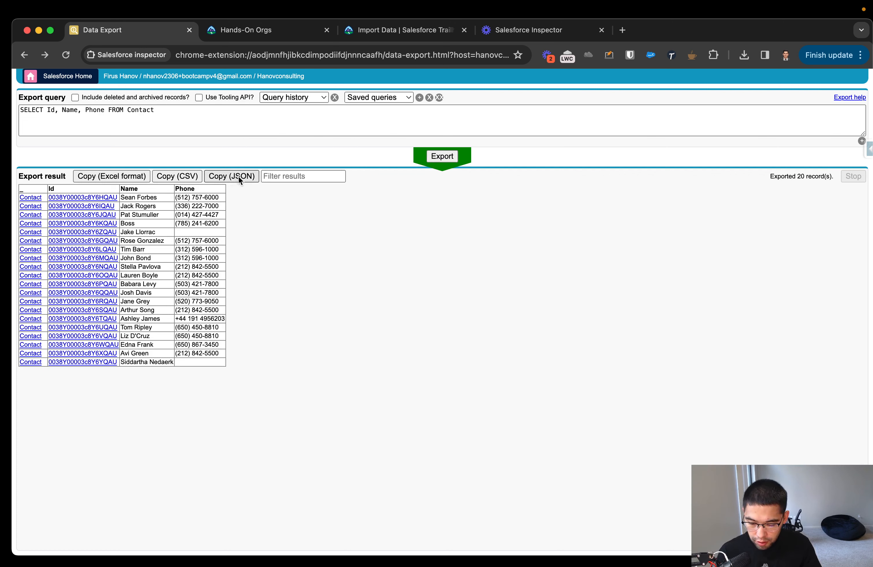
left_click(122, 180)
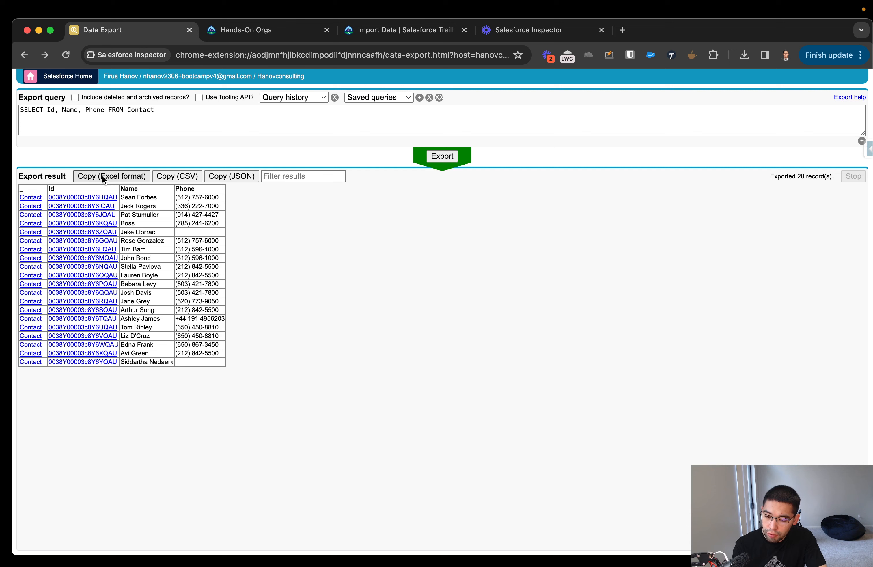
Replace the export query with SELECT Subject FROM task and run the export.
left_click(342, 112)
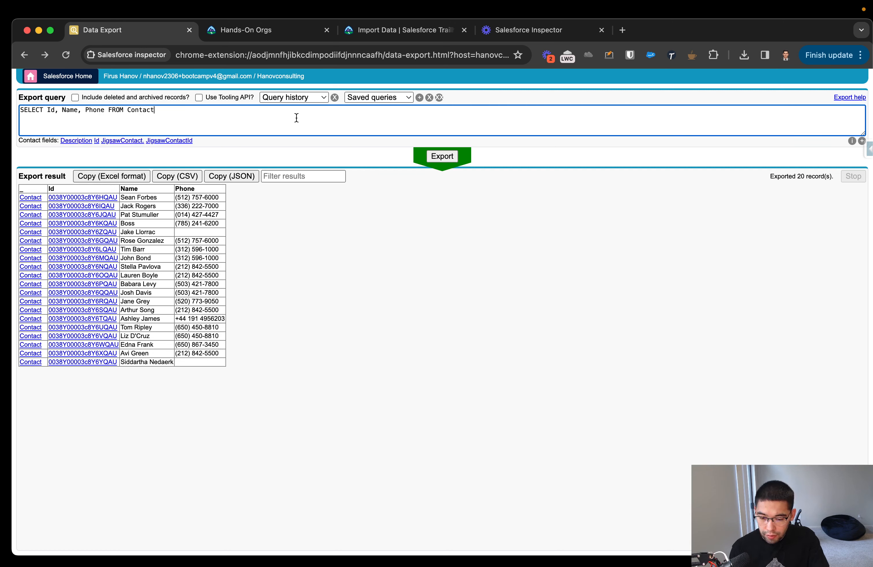
key("super+a")
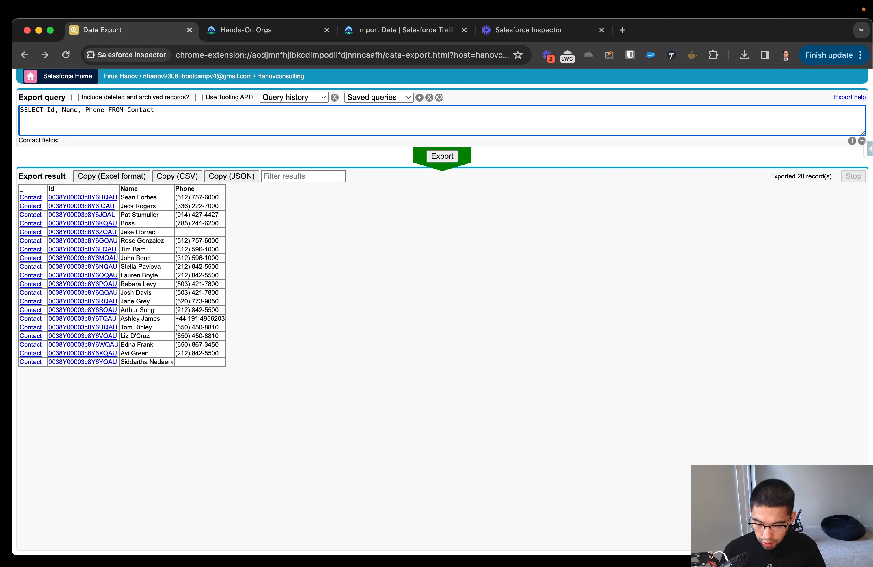
key("BackSpace")
type("SELECT")
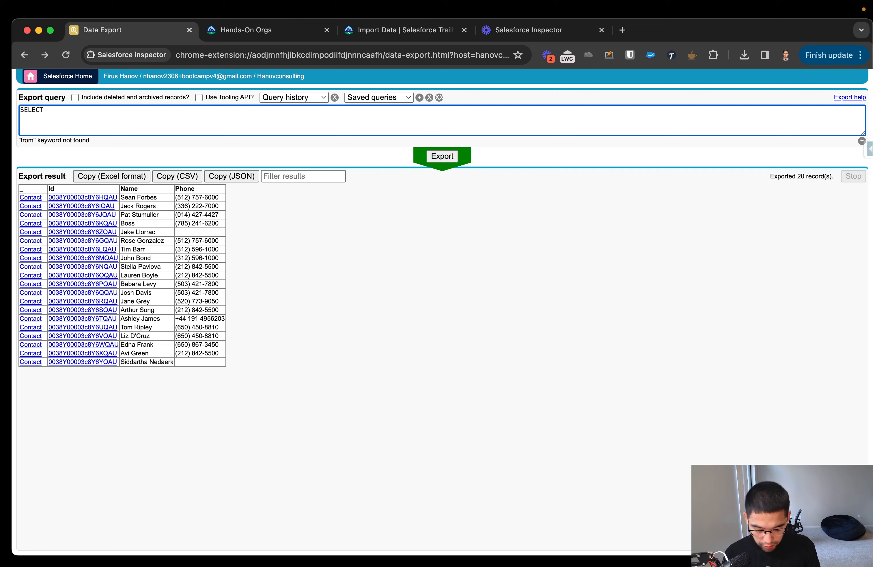
type(" Subjec")
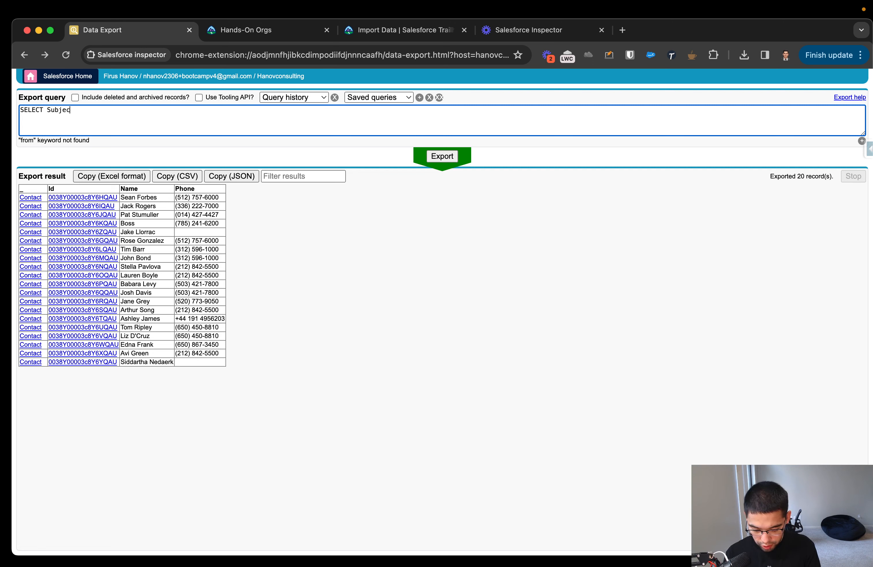
type("t FROM task")
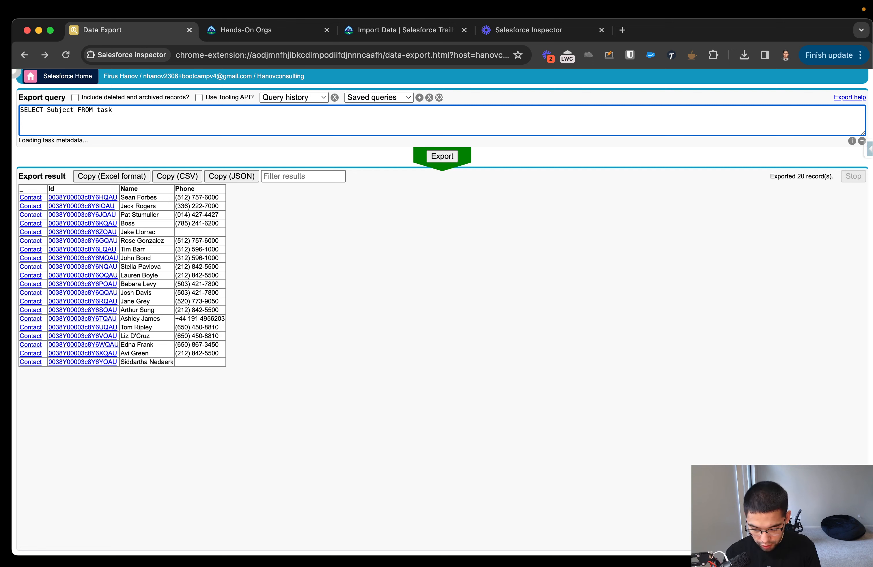
left_click(441, 157)
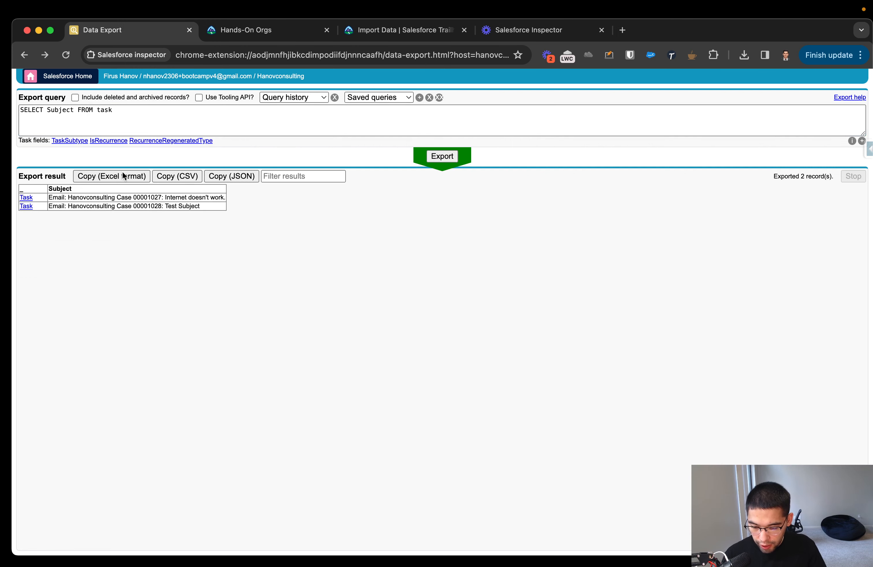
Change the query's field to Name and its object to ACCOUNT, giving SELECT Name FROM ACCOUNT.
left_click(133, 112)
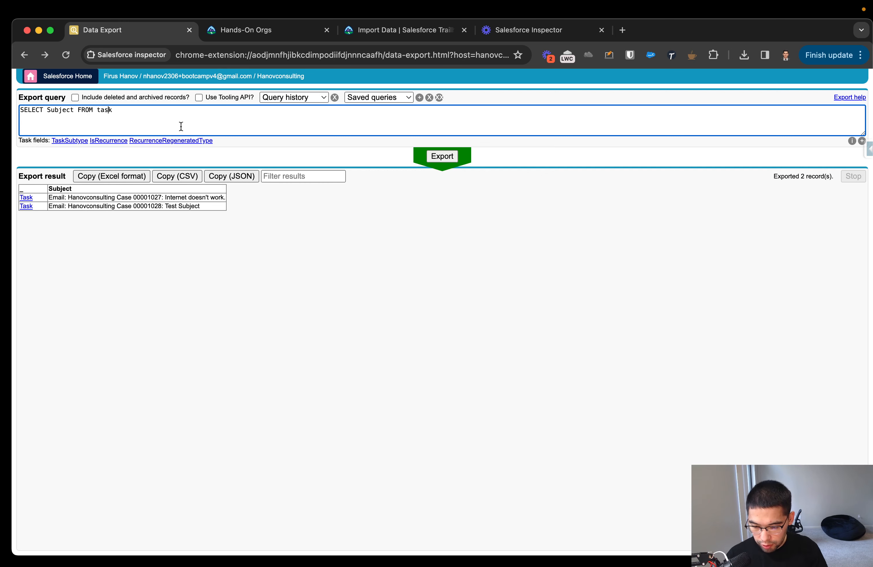
left_click(72, 114)
key("shift+Left")
key("shift+Left")
key("shift+Left")
key("shift+Left")
key("shift+Left")
key("shift+Left")
key("shift+Left")
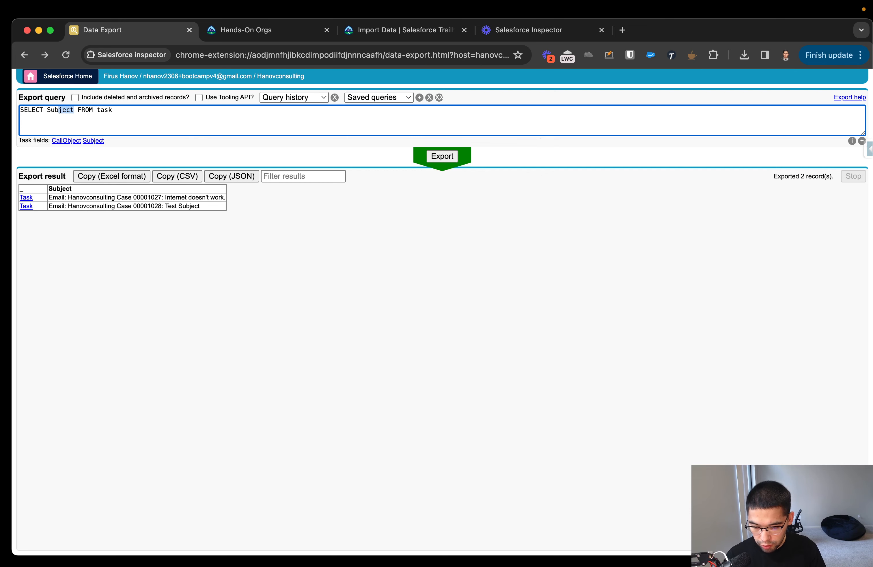
type("Name")
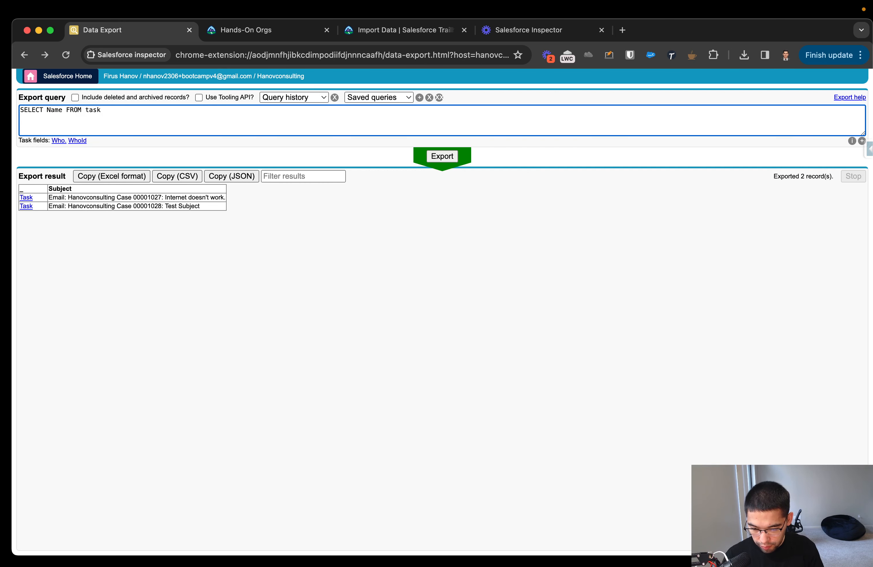
key("Right")
key("Right")
key("Right")
key("Right")
key("Right")
key("Right")
key("Right")
key("Right")
key("Right")
key("Right")
key("BackSpace")
key("BackSpace")
key("BackSpace")
key("BackSpace")
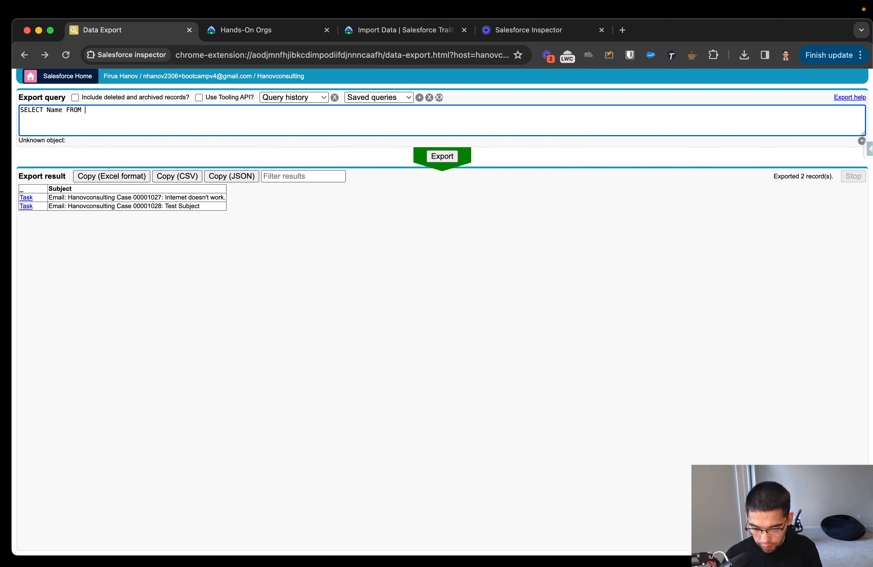
type("ACCOUNT")
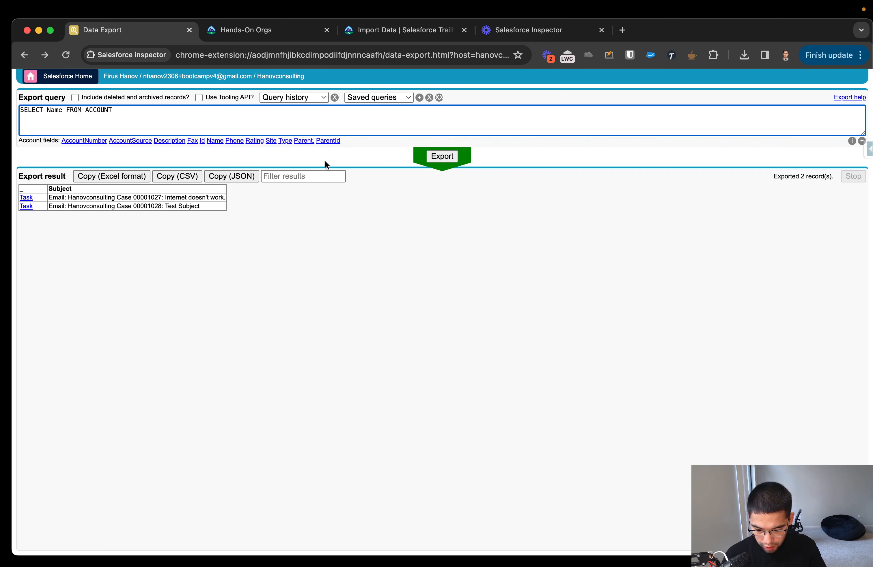
Add the fields SIte and Rating after Name in the ACCOUNT query.
left_click(64, 107)
type(", SIte, ")
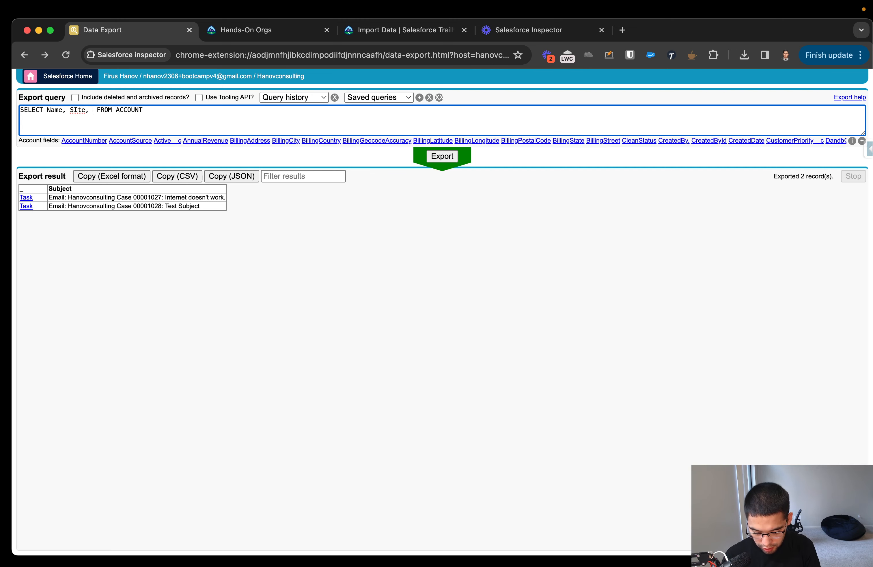
type("Rating")
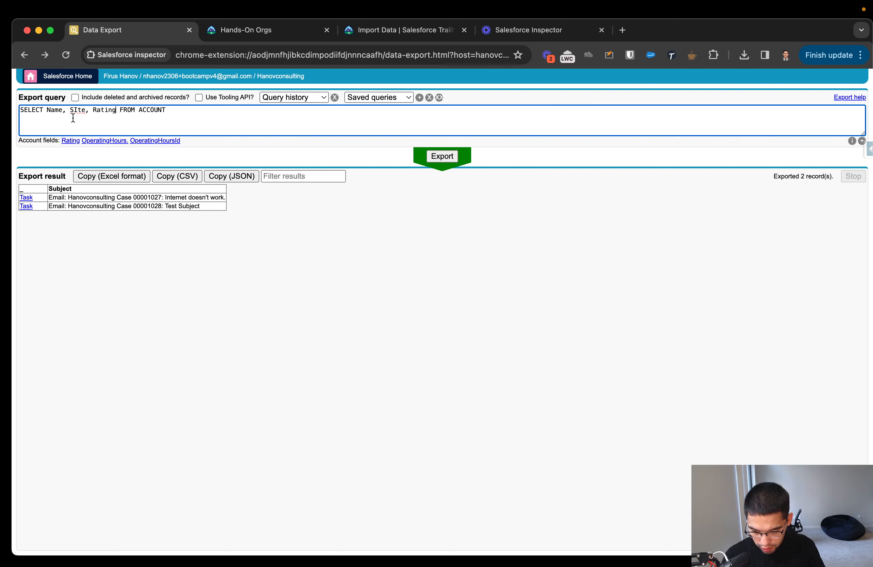
Replace the SIte field with the suggested fields ShippingAddress and BillingStreet, and run the ACCOUNT export.
left_click(78, 110)
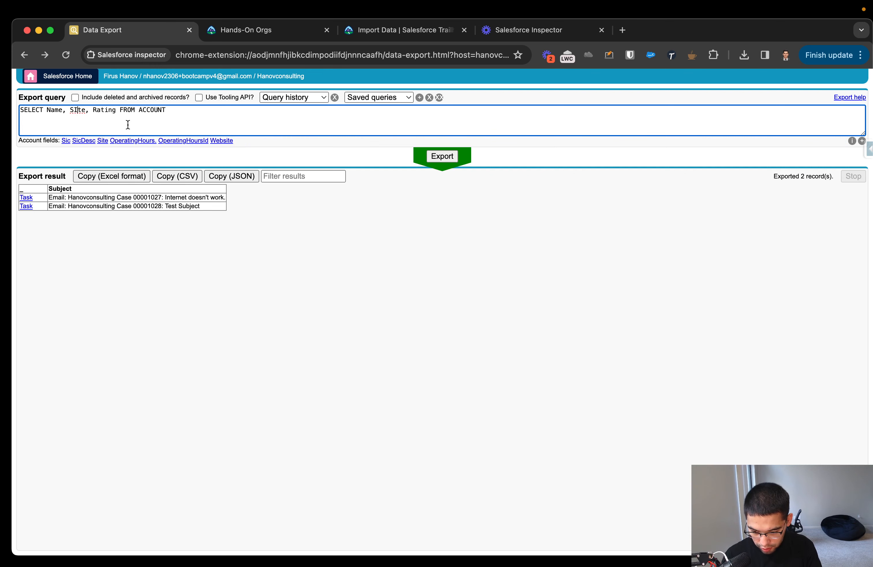
key("BackSpace")
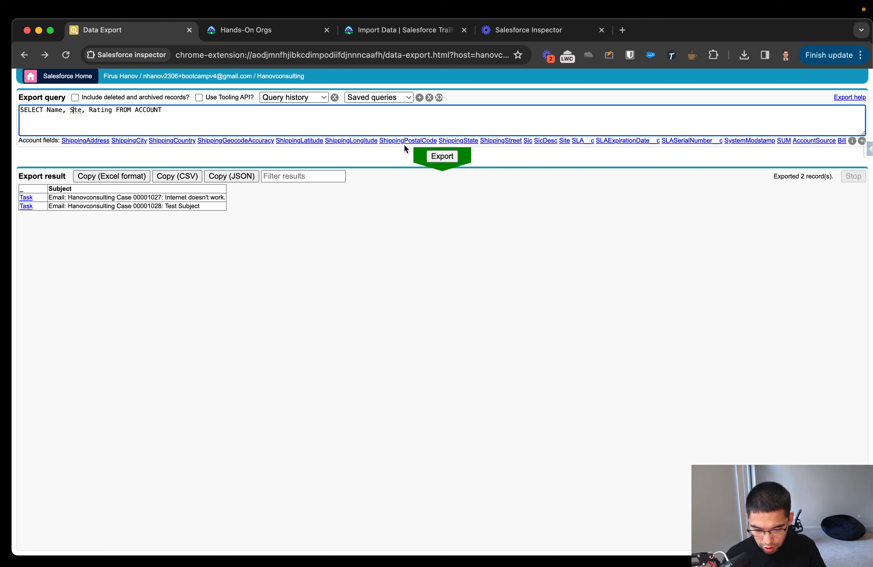
left_click(94, 142)
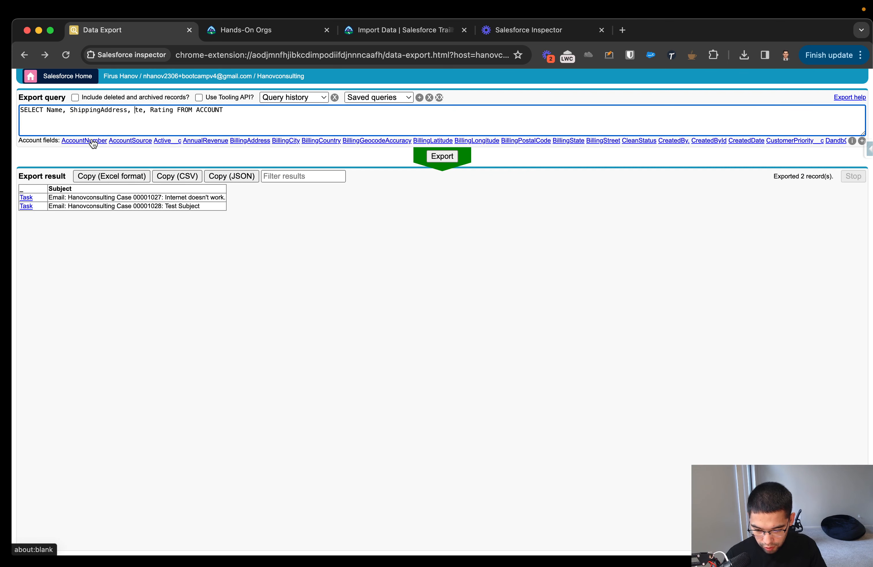
left_click(142, 111)
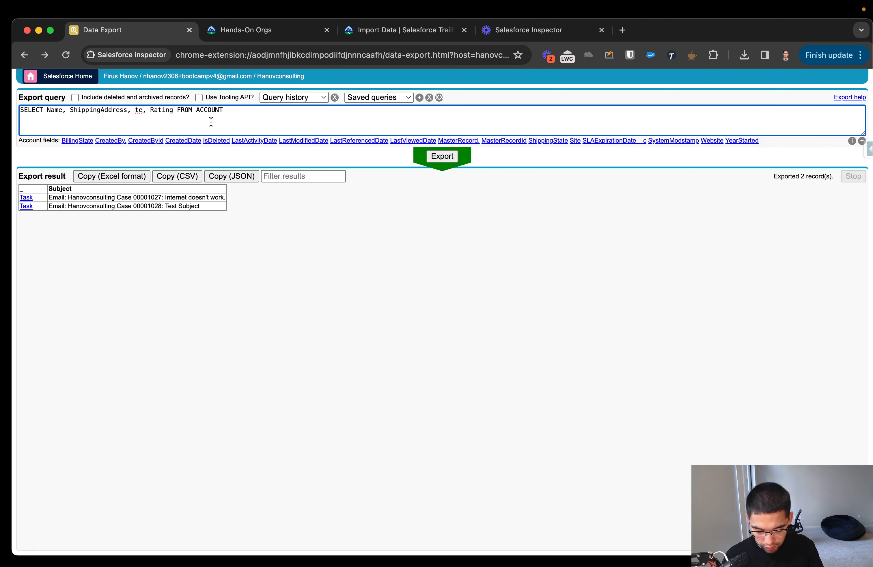
key("BackSpace")
key("BackSpace")
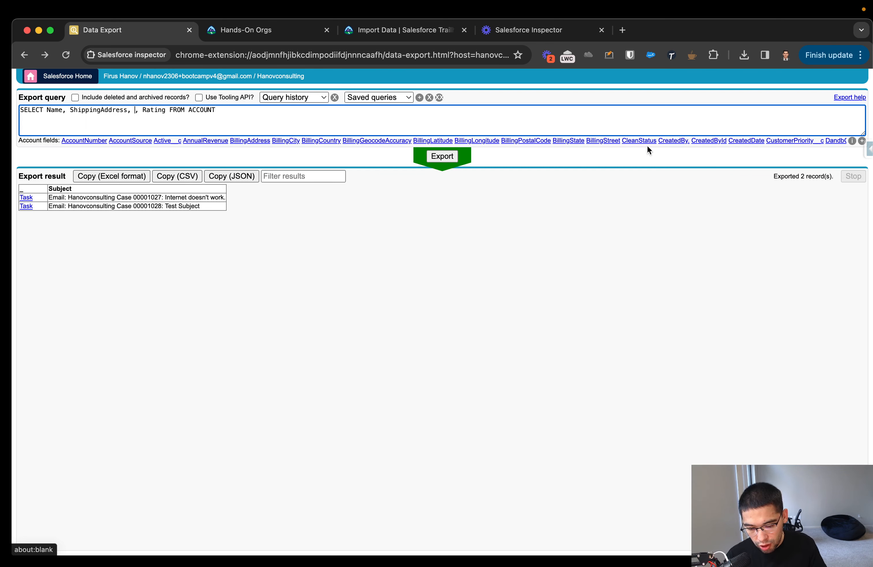
left_click(594, 141)
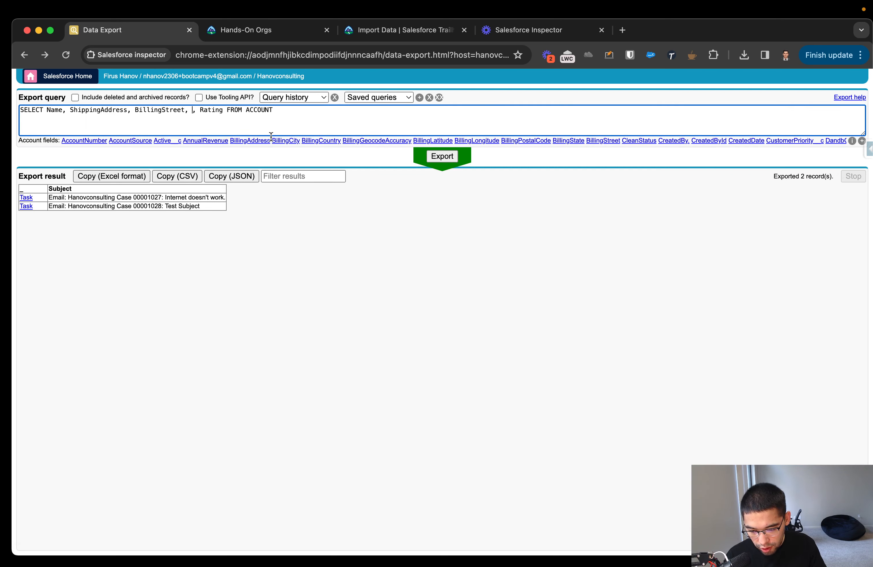
key("BackSpace")
key("BackSpace")
left_click(440, 155)
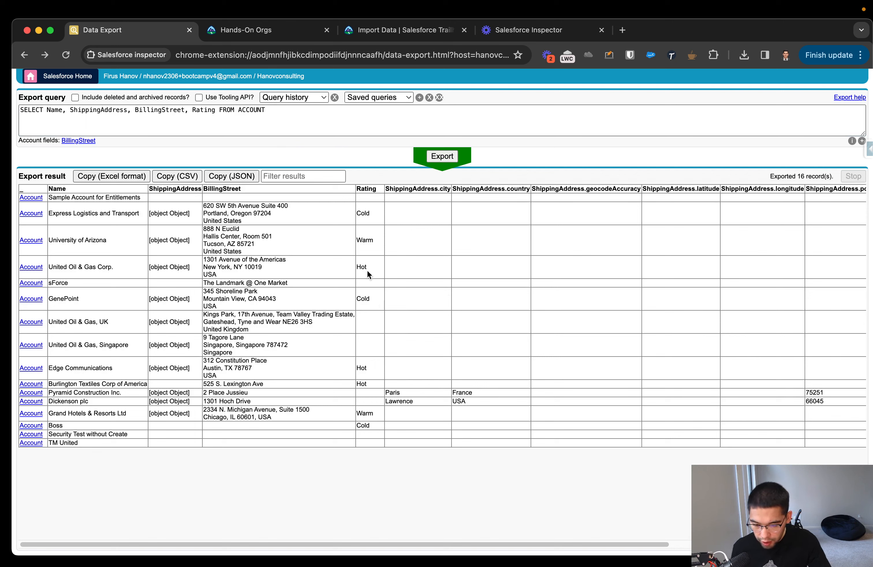
Load the earlier query SELECT Name, Phone, Website FROM ACCOUNT from the query history and run the export.
left_click(316, 107)
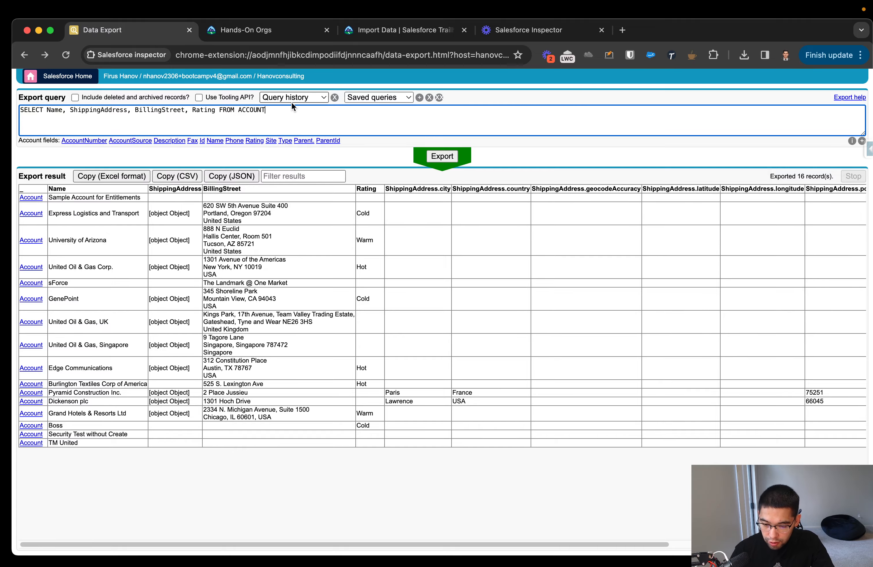
scroll(294, 103, "up", 3)
scroll(293, 101, "up", 5)
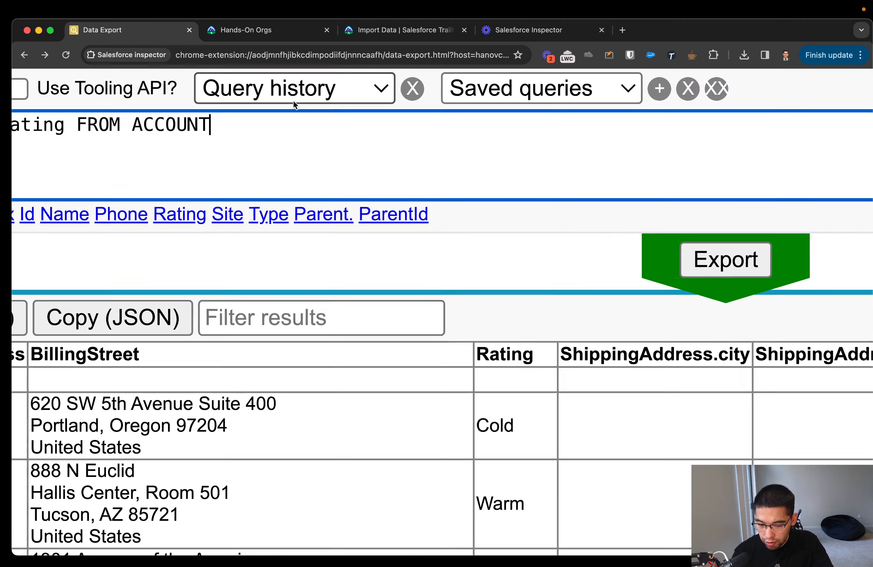
scroll(294, 101, "down", 8)
left_click(295, 101)
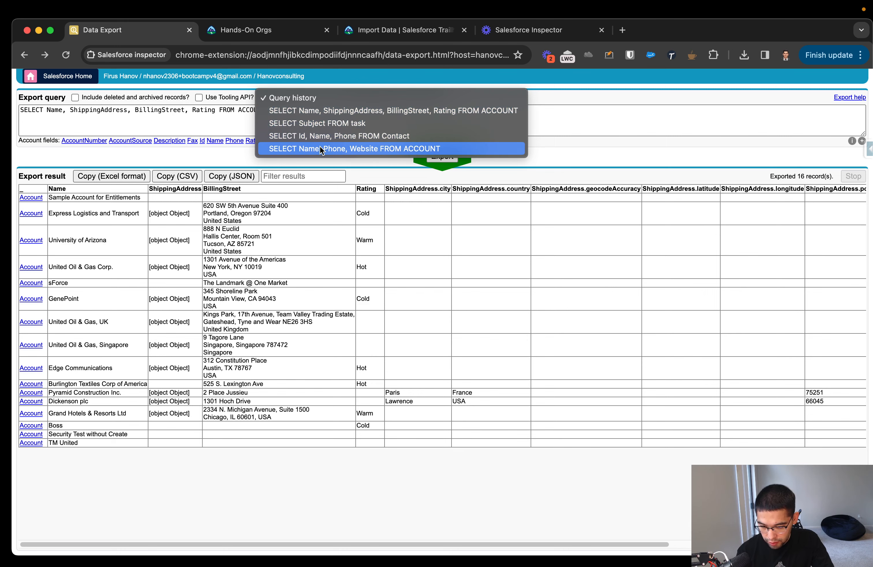
left_click(312, 147)
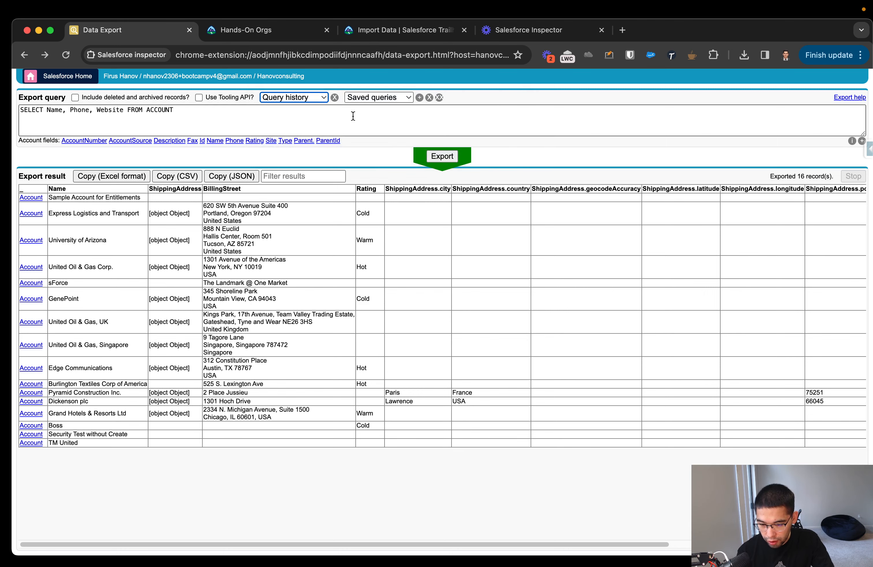
left_click(440, 158)
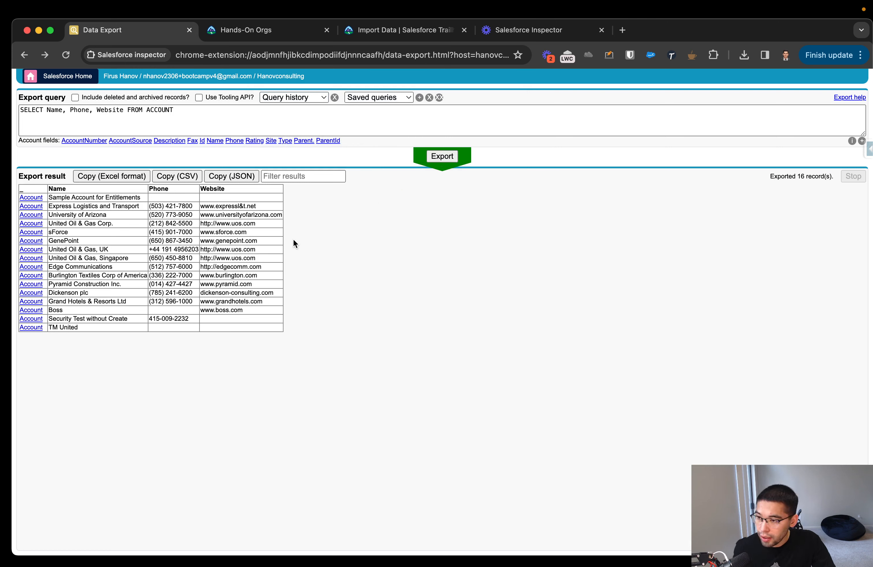
Enlarge the export query text area downward to make room for longer queries.
left_click(272, 176)
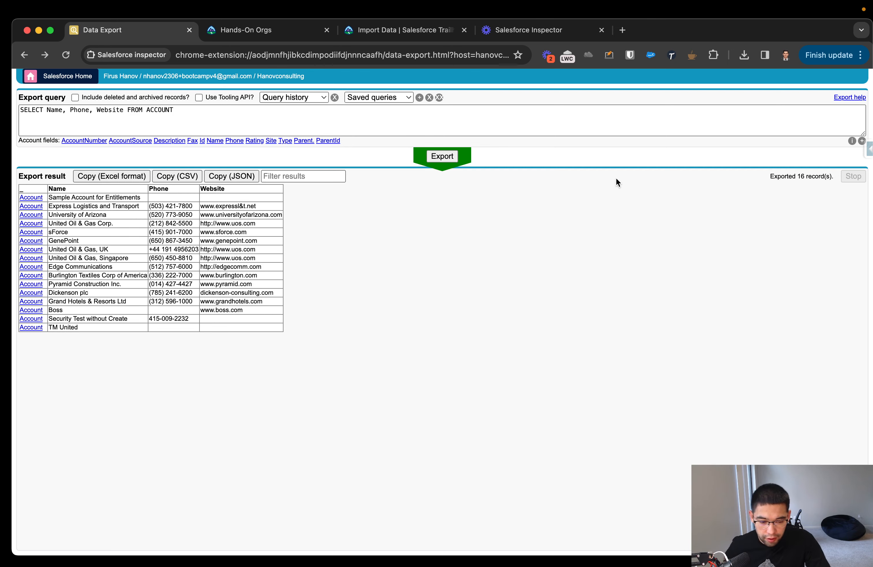
left_click_drag(863, 134, 847, 208)
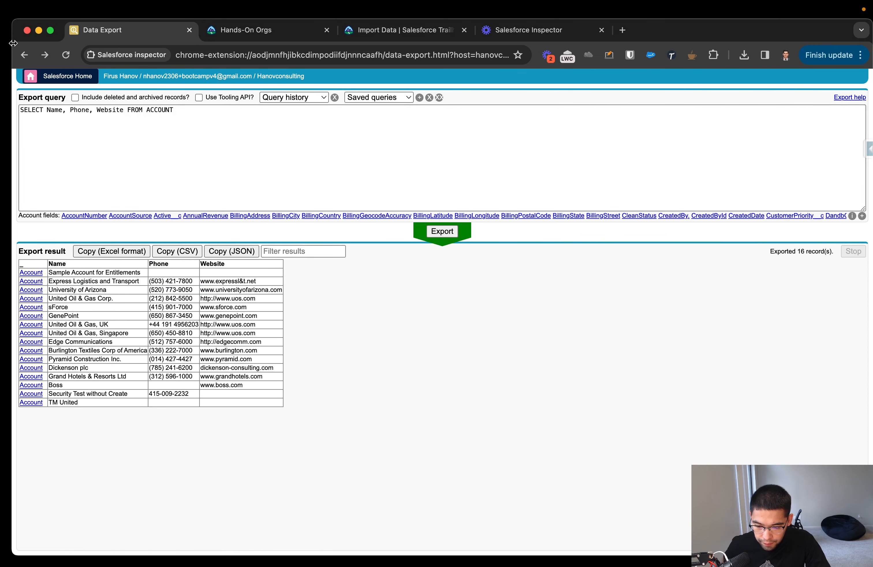
Return to the Users setup page and open the Salesforce inspector at its Data Import option.
left_click(25, 55)
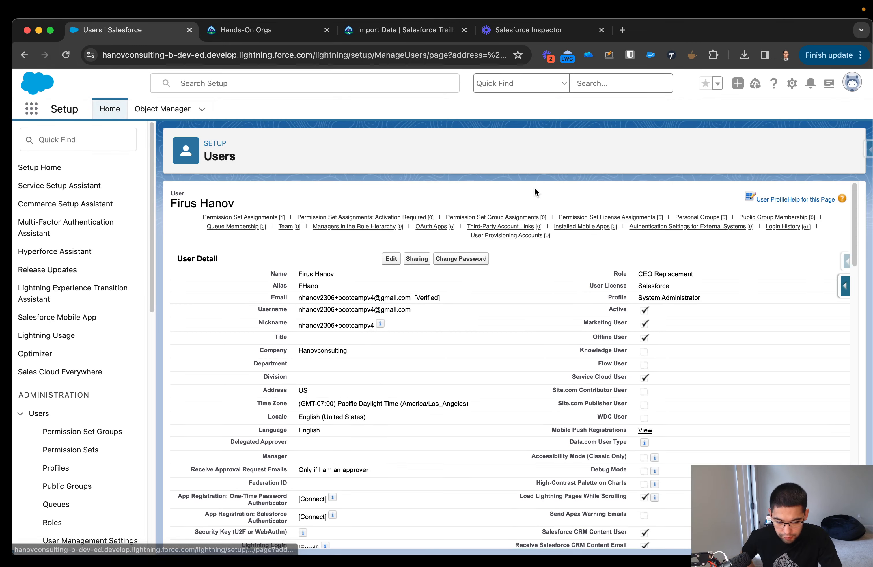
scroll(738, 247, "down", 10)
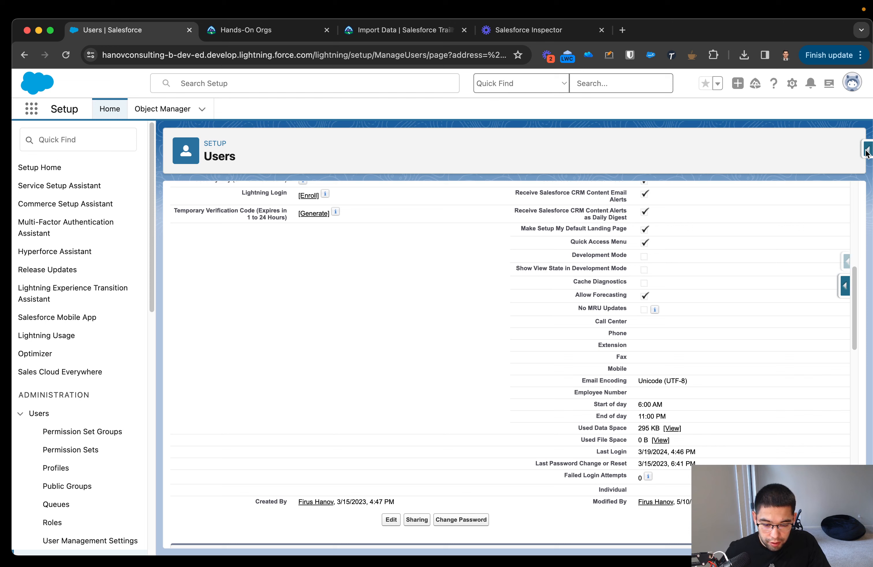
left_click(868, 153)
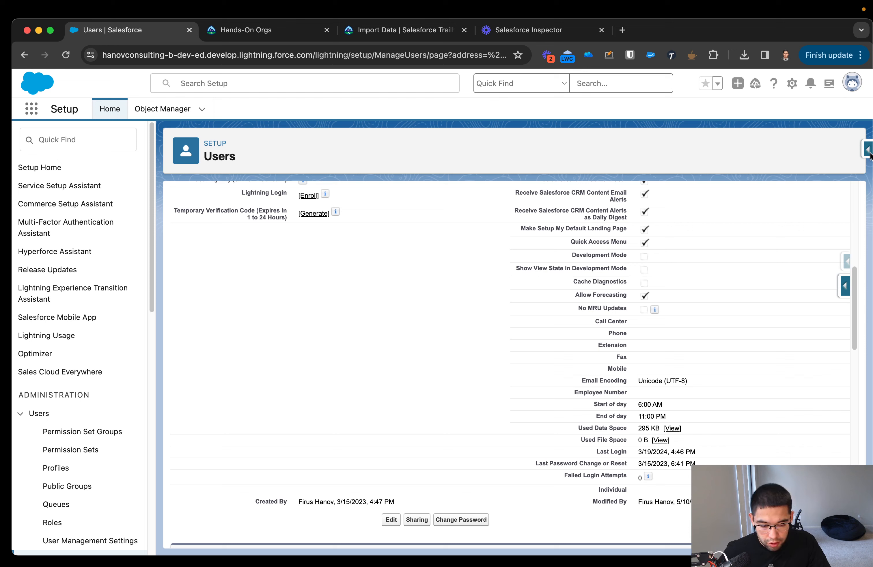
left_click(869, 154)
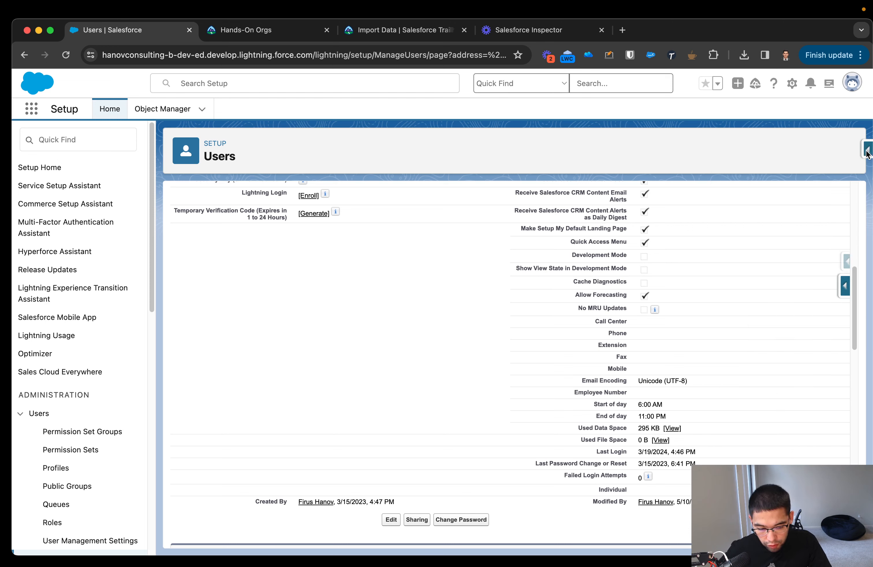
left_click(868, 155)
scroll(801, 292, "down", 3)
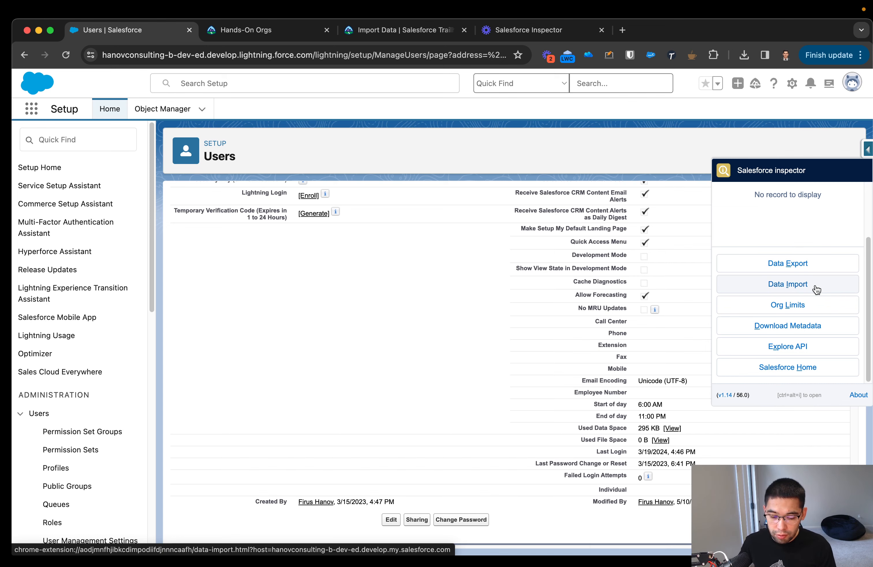
Switch to the desktop, open contacts_to_import.csv in the spreadsheet app and select the FNAME header cell.
key("ctrl+Right")
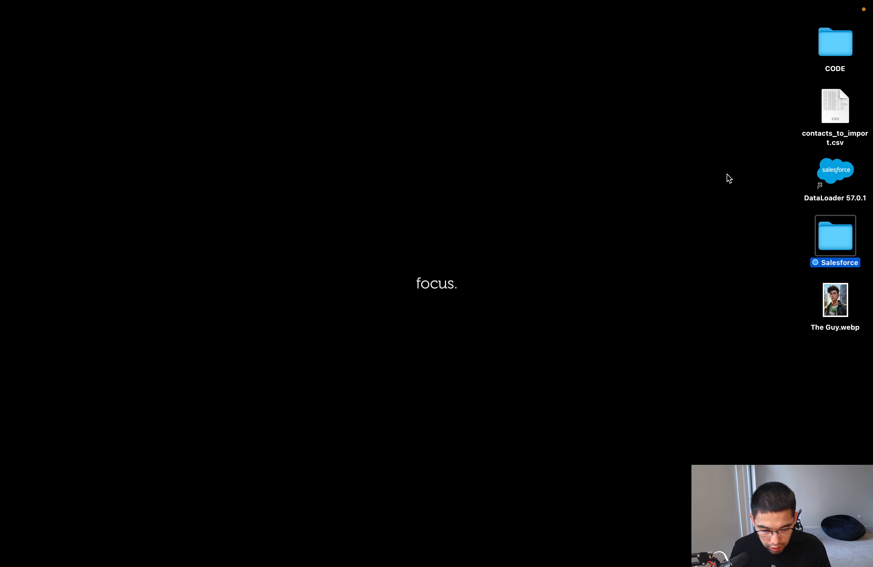
double_click(836, 105)
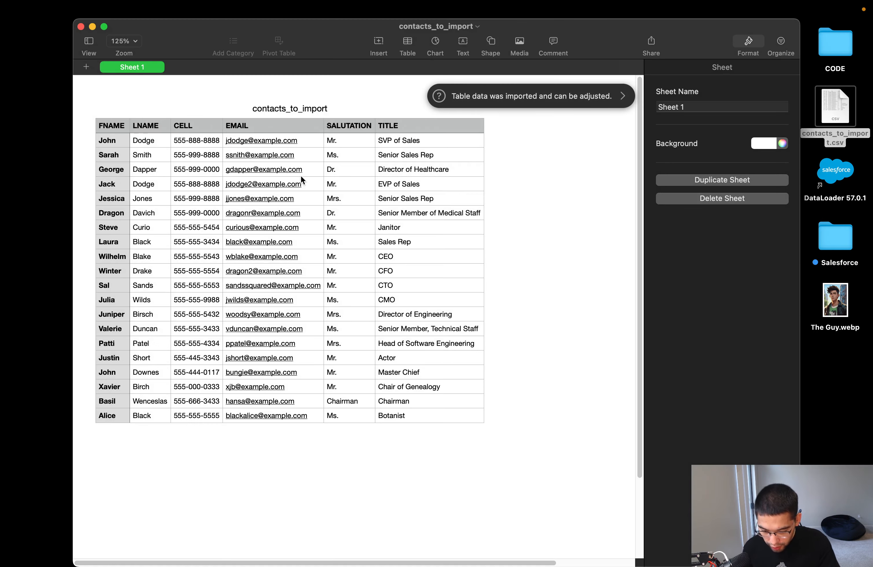
left_click(99, 126)
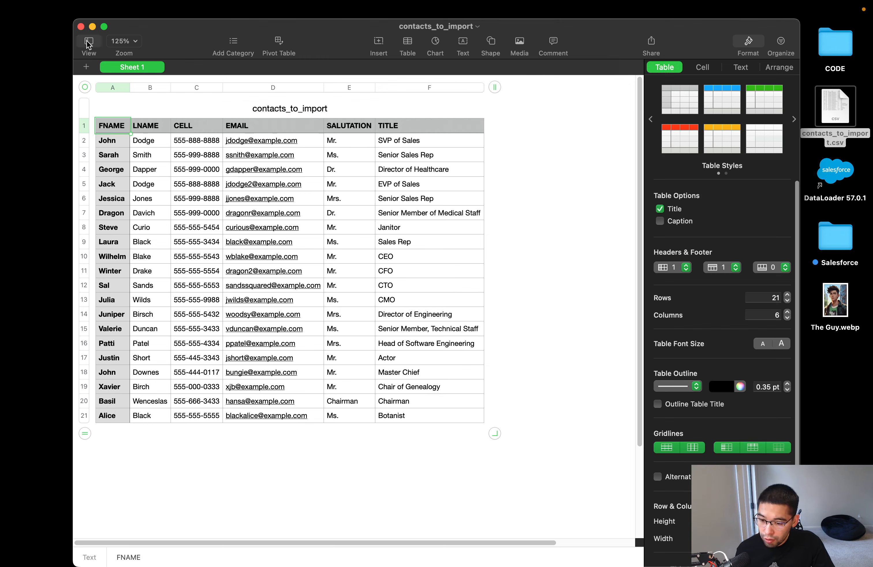
Close the contacts_to_import spreadsheet, return to the browser and open the Salesforce inspector's Data Import page.
left_click(81, 27)
key("ctrl+Left")
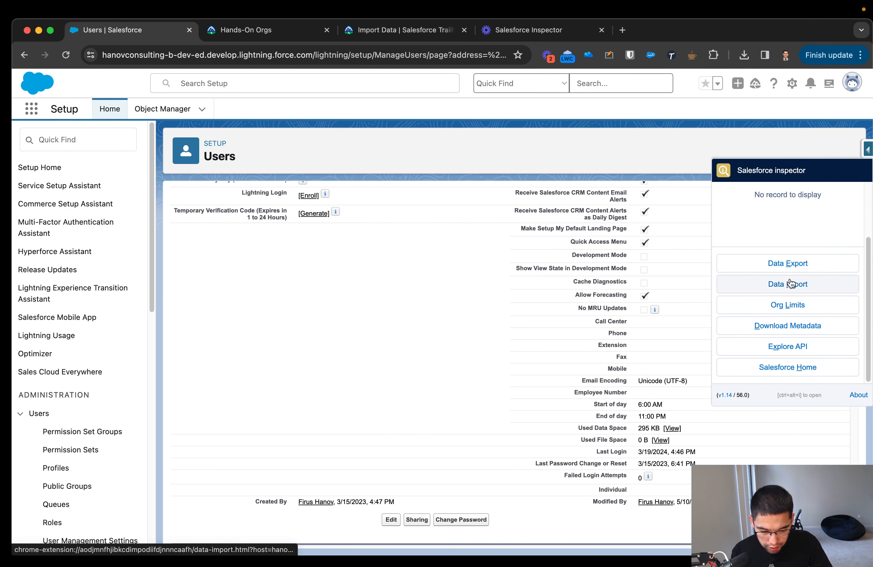
left_click(736, 284)
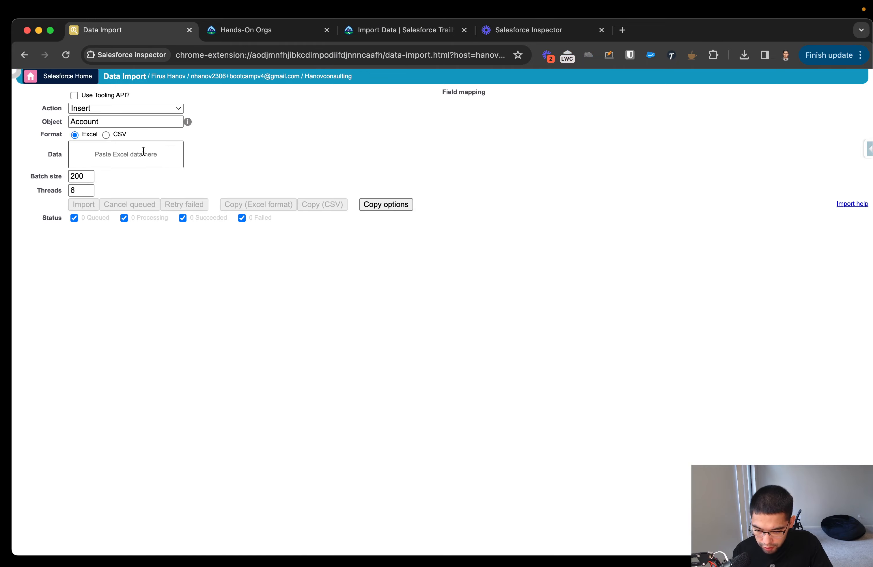
Examine the Data Import form's action, object, format, batch size and threads settings at a larger page size.
scroll(71, 150, "up", 5)
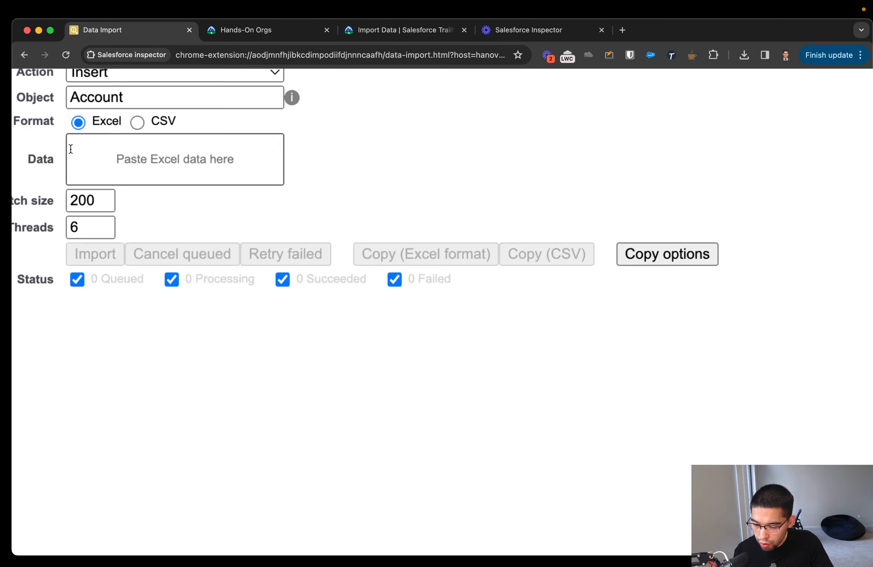
scroll(71, 141, "left", 2)
scroll(82, 141, "up", 2)
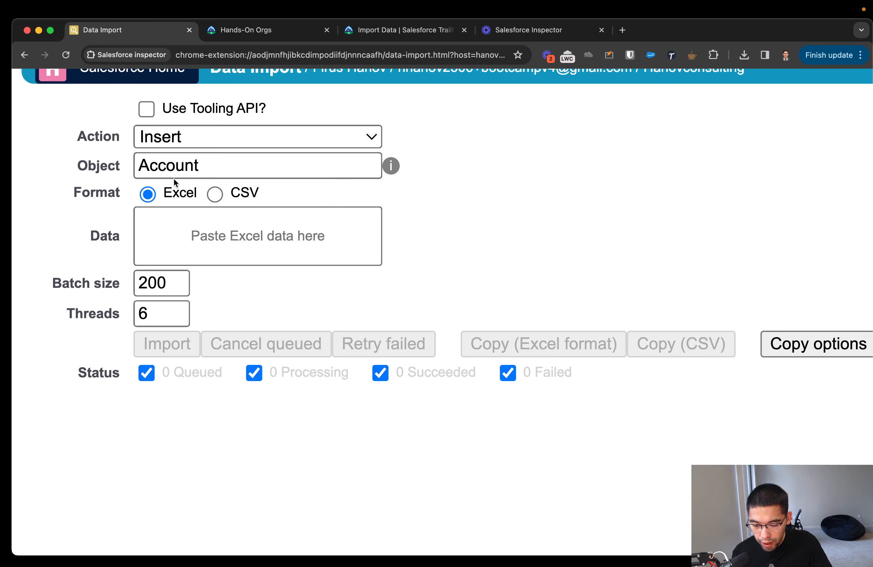
left_click_drag(150, 169, 119, 186)
left_click(573, 153)
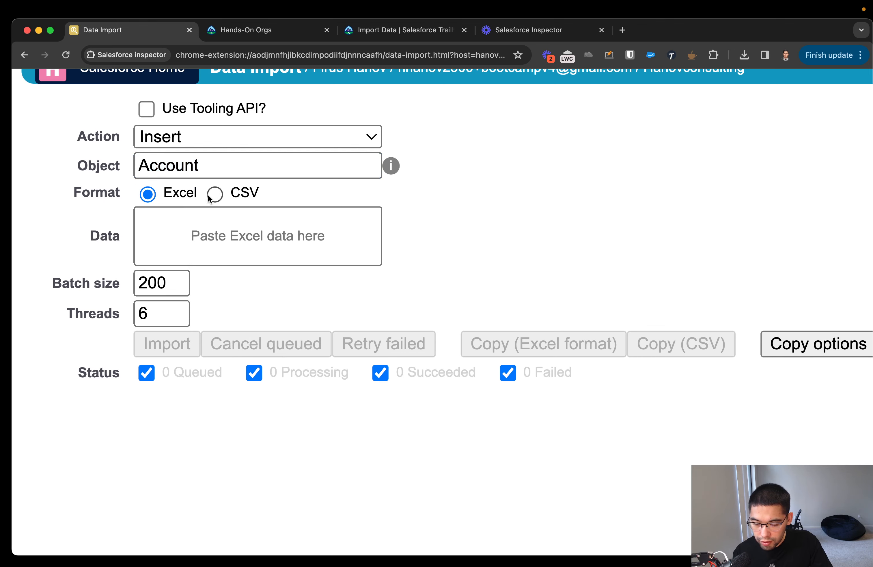
scroll(224, 200, "up", 1)
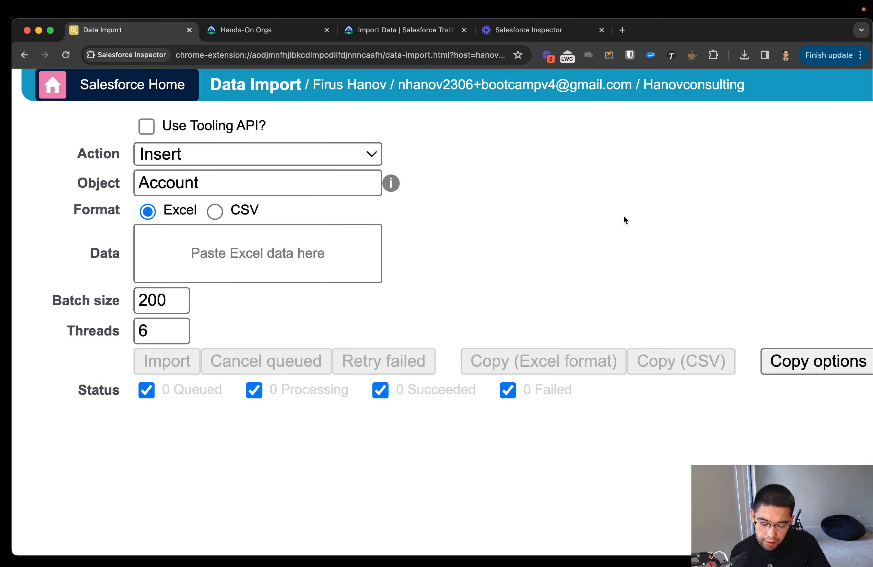
key("super+minus")
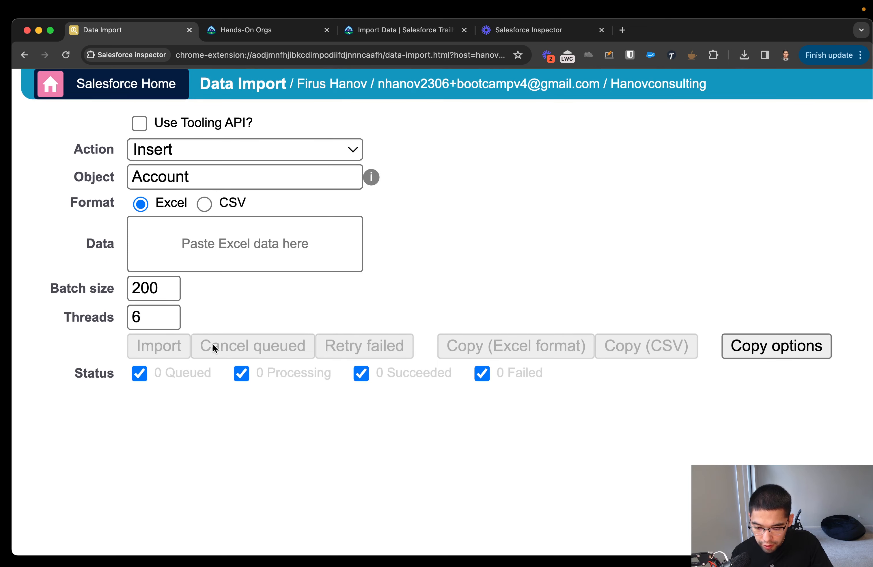
left_click_drag(51, 289, 114, 292)
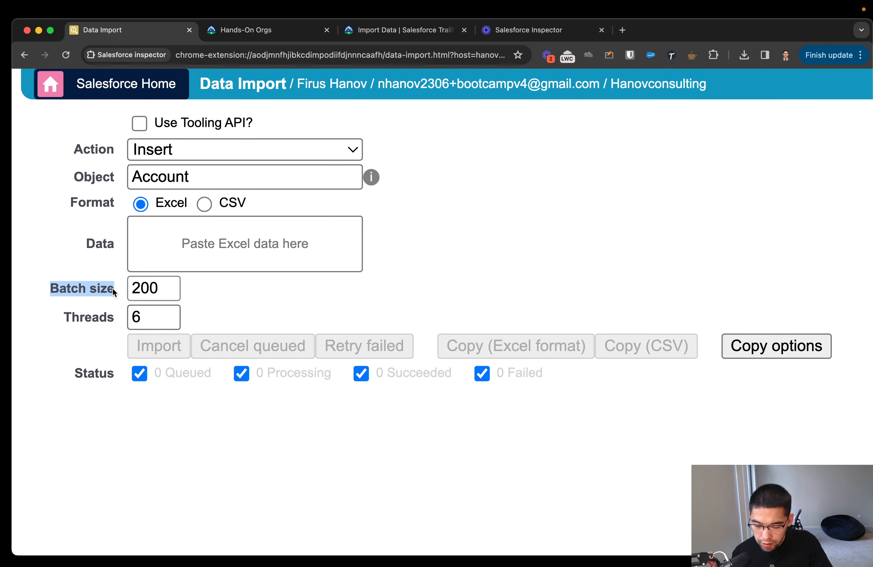
double_click(104, 319)
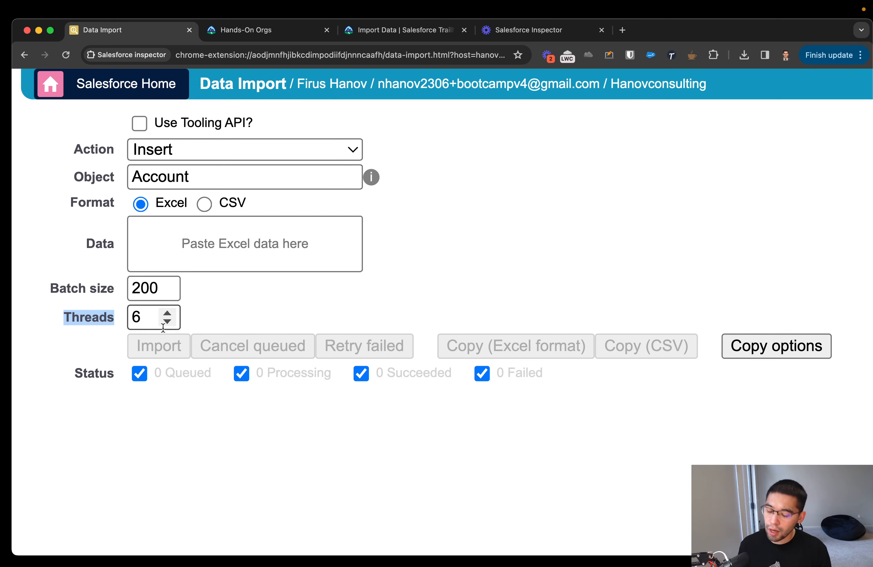
mouse_move(163, 329)
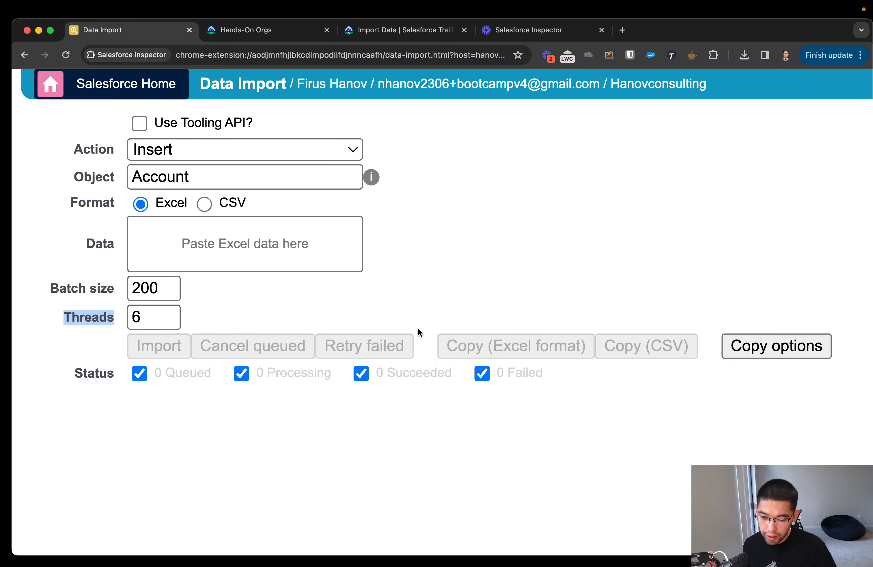
key("super+0")
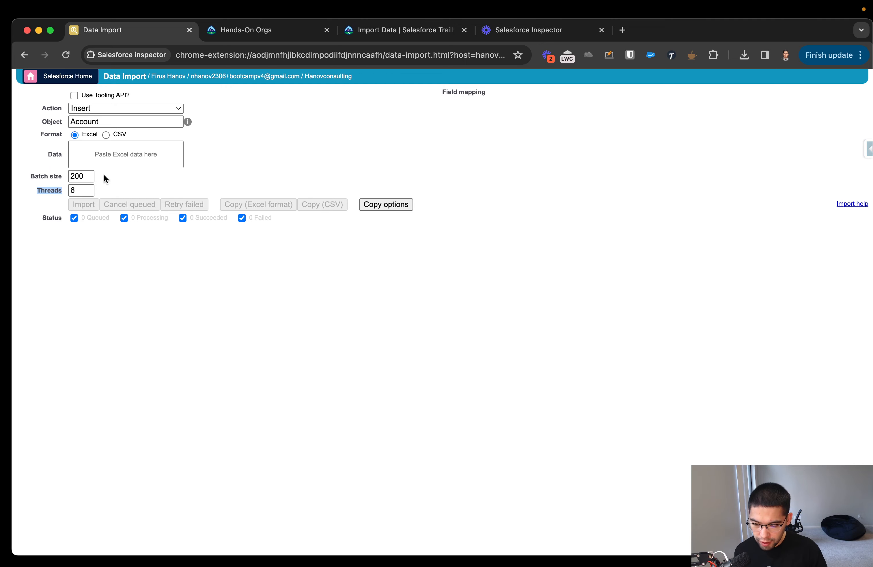
Set the import format to CSV and try to drop contacts_to_import.csv from the desktop into the data field.
left_click(129, 147)
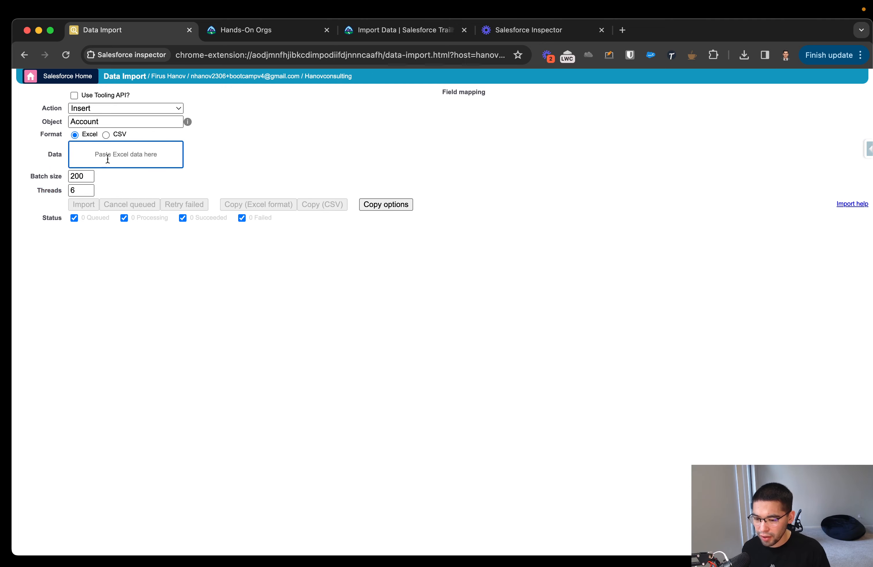
left_click(106, 135)
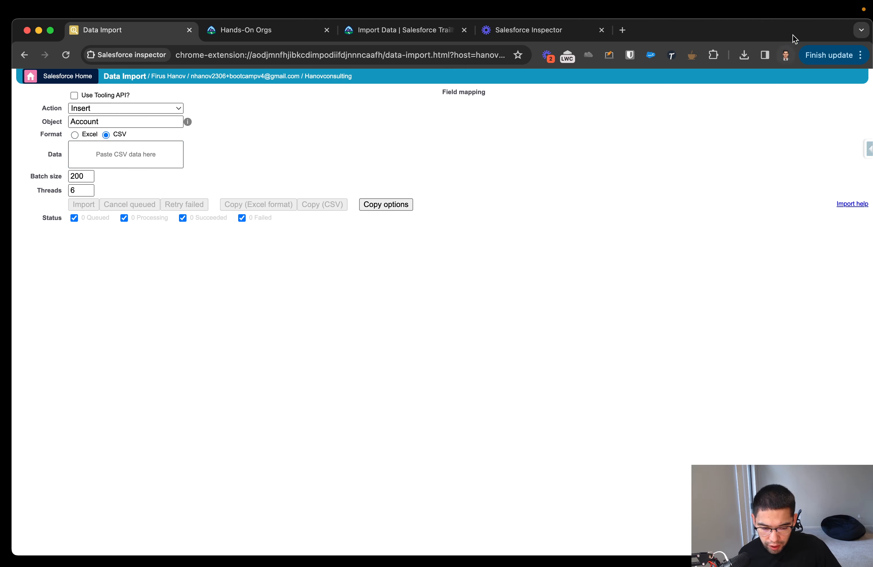
left_click_drag(870, 27, 787, 29)
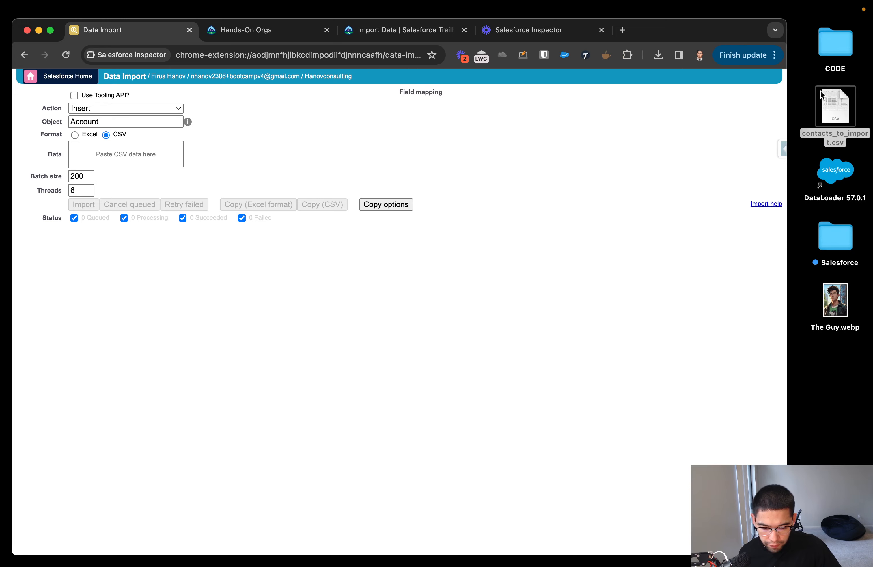
left_click_drag(836, 107, 143, 155)
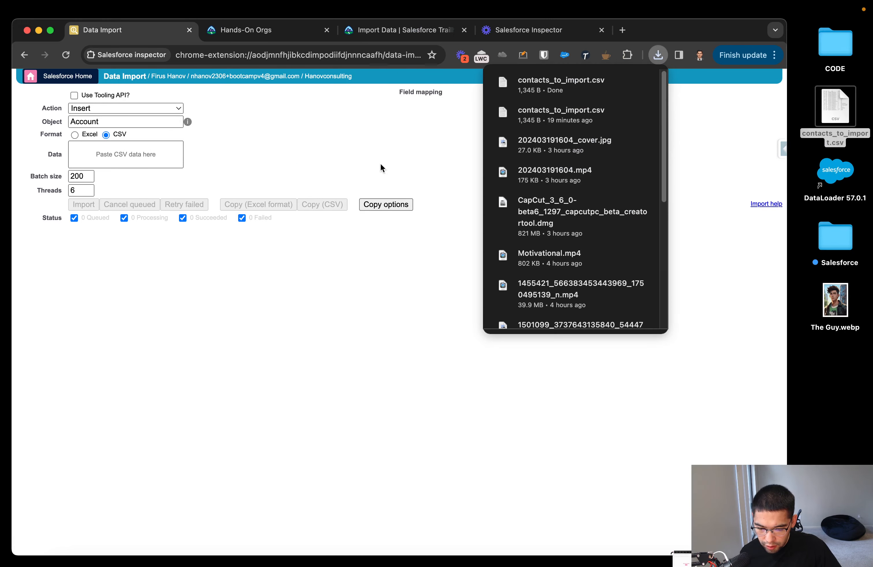
left_click(135, 160)
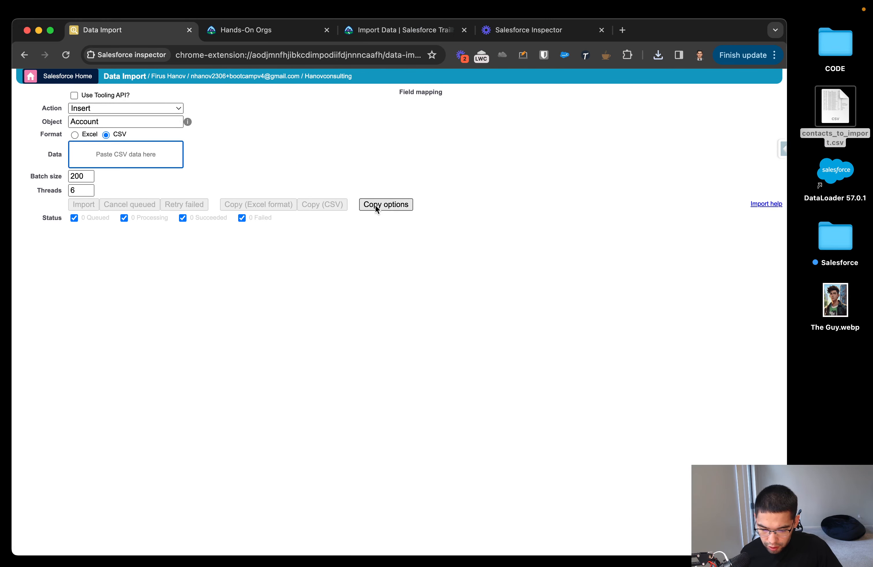
Open contacts_to_import.csv in the spreadsheet app and try to paste its table into the CSV data field.
double_click(842, 122)
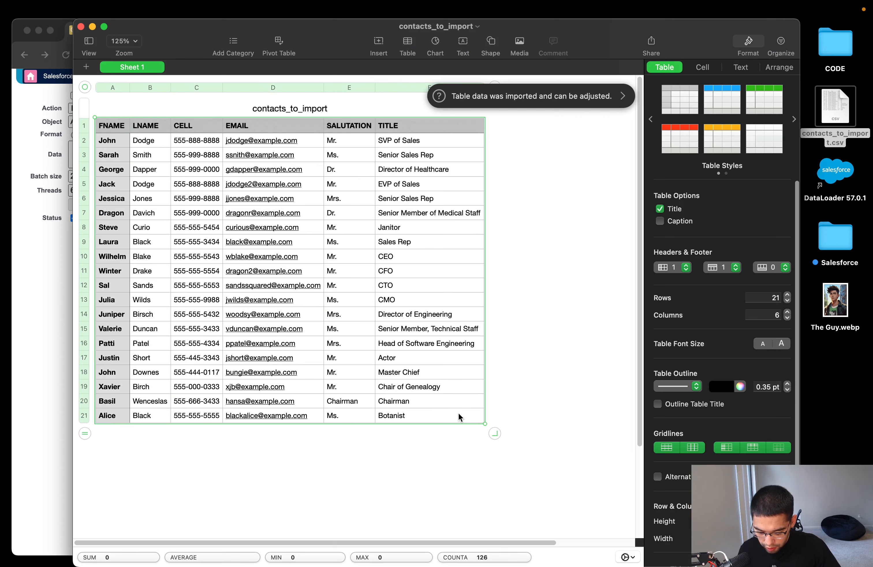
left_click(51, 250)
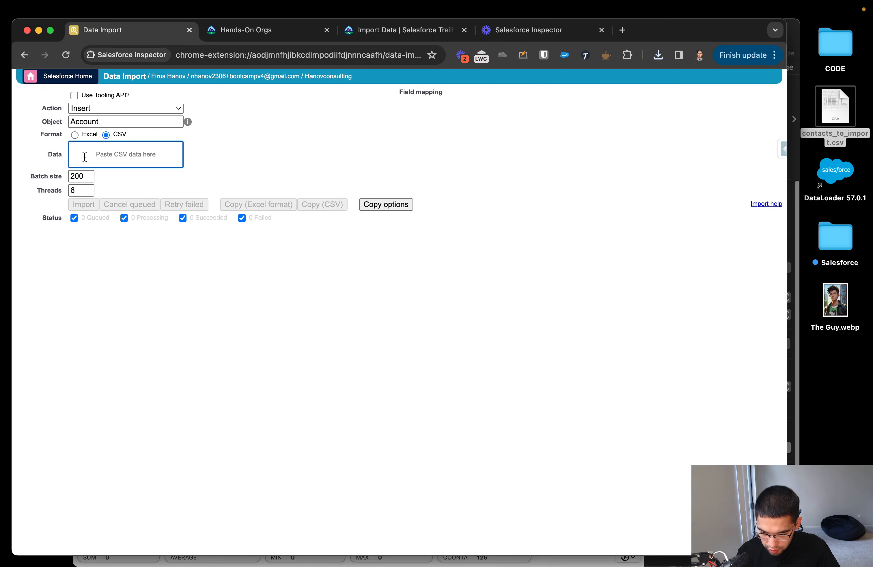
key("super+v")
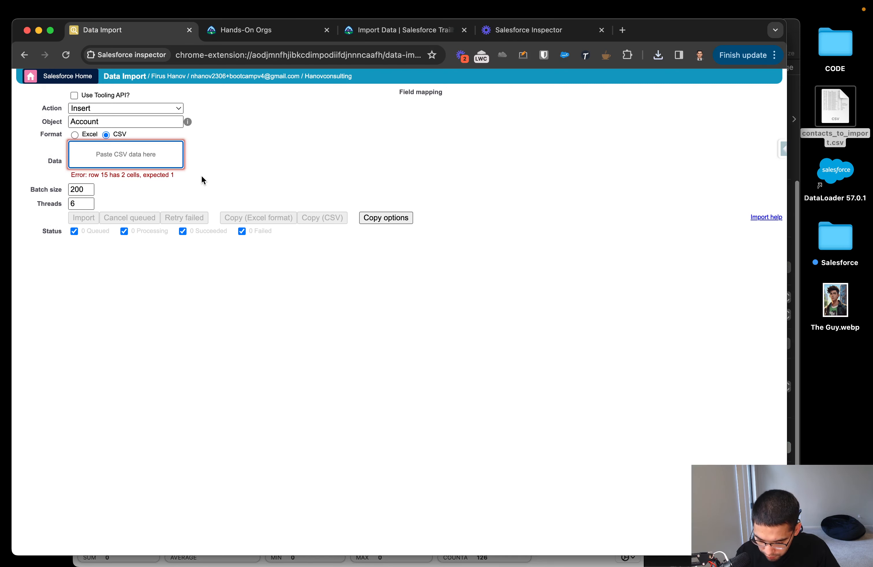
left_click(212, 153)
left_click(151, 155)
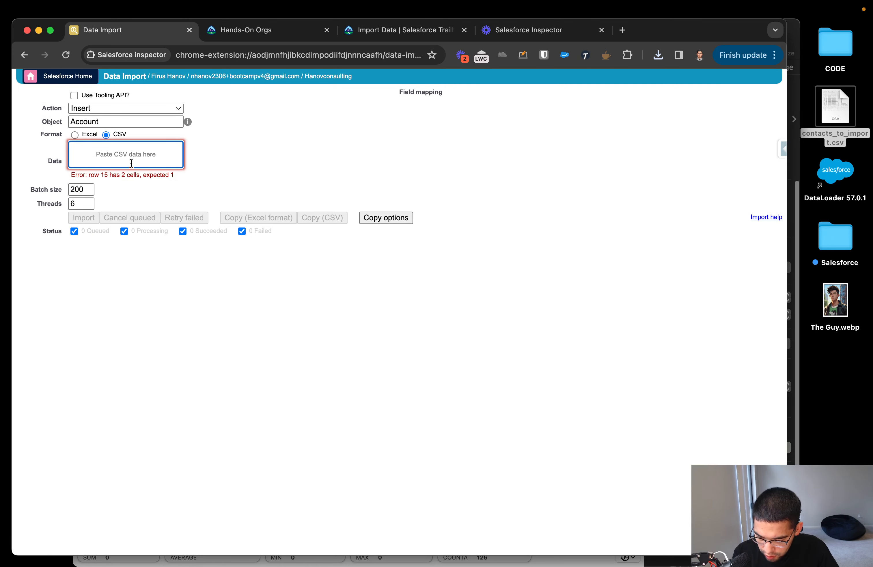
Set the import format to Excel, try to drop contacts_to_import.csv into the data field again, and widen the browser window.
left_click(75, 135)
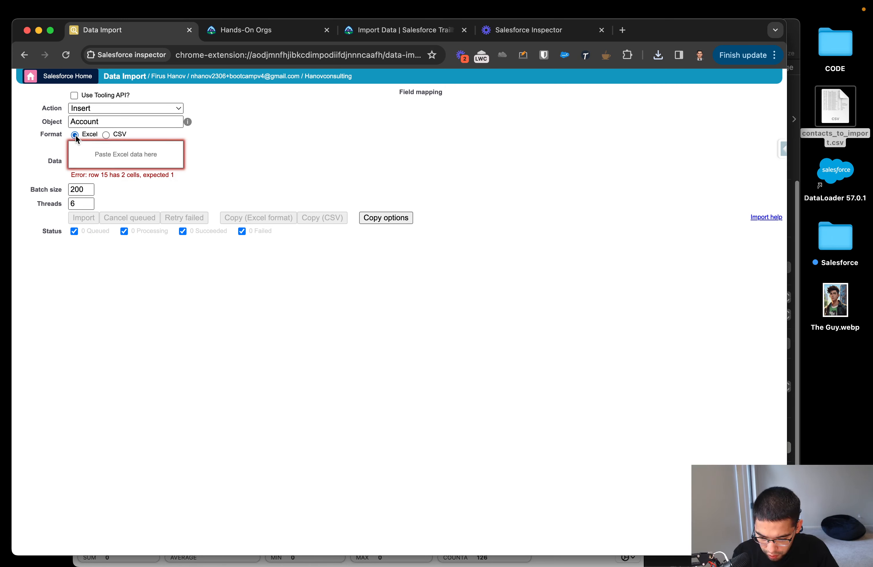
left_click_drag(833, 111, 140, 147)
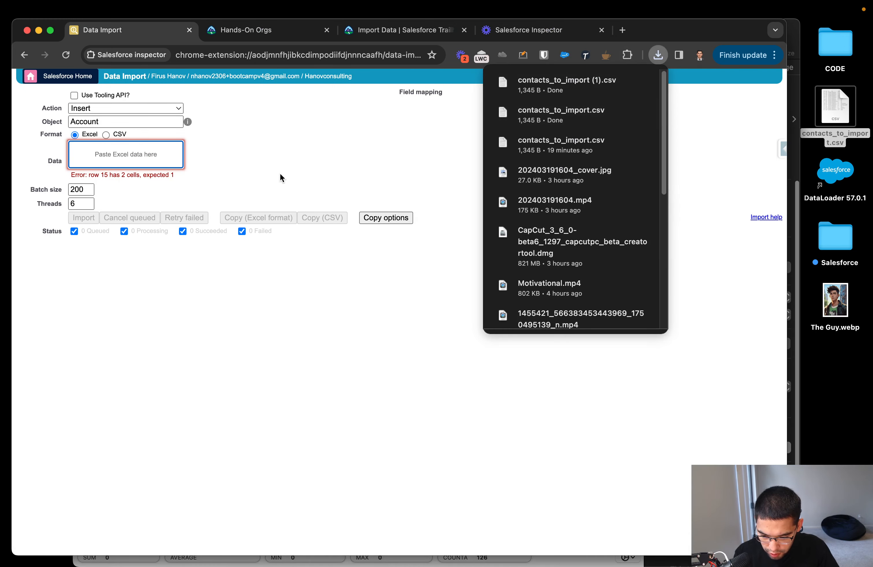
left_click(280, 178)
double_click(788, 22)
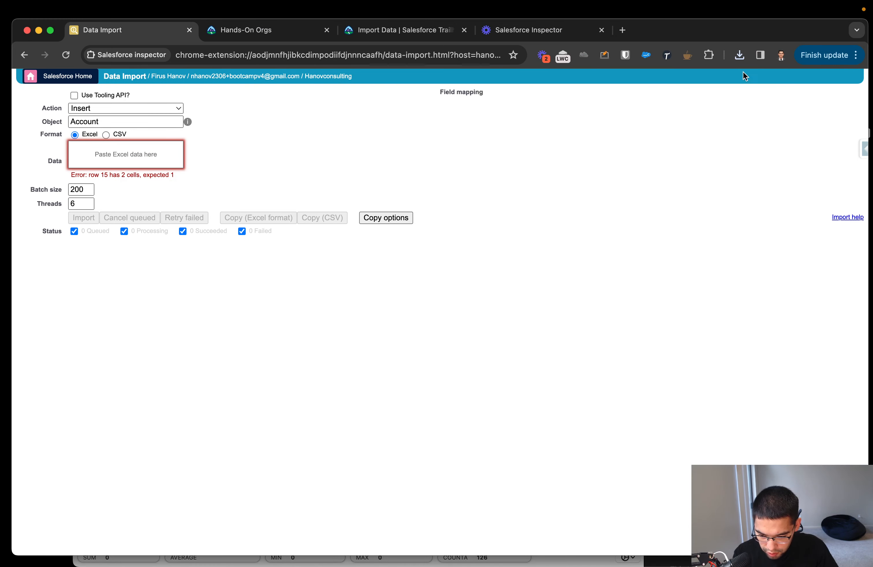
Enable the Use Tooling API option and check the object suggestions and available actions, keeping Insert.
left_click(74, 95)
left_click(88, 164)
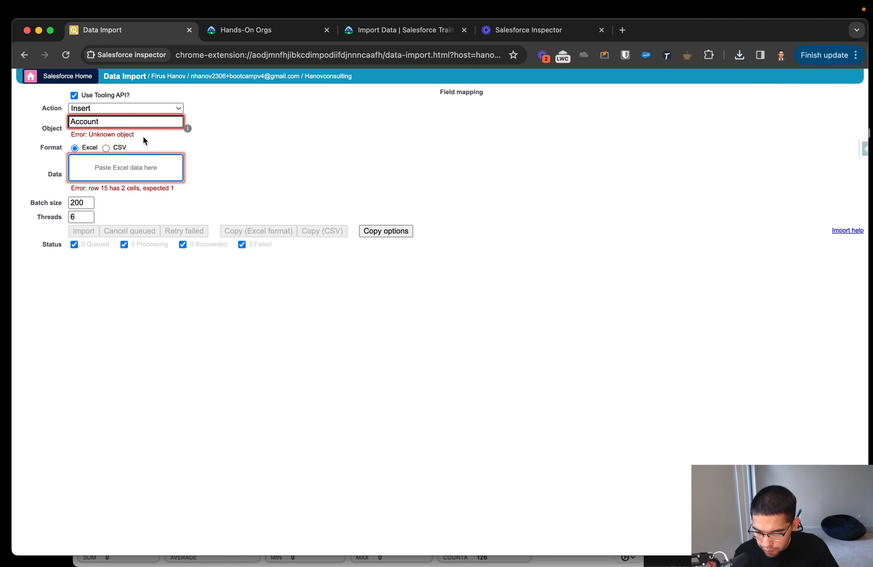
left_click(141, 122)
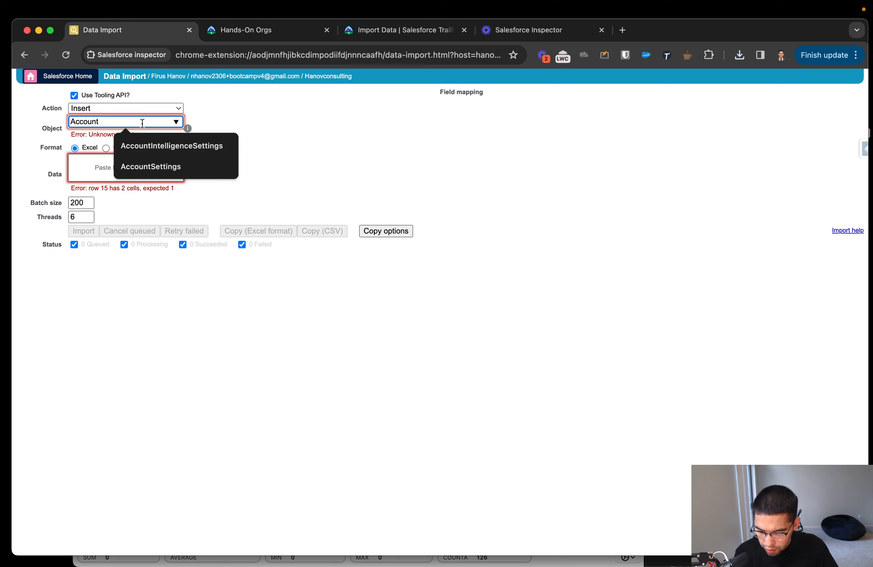
double_click(141, 121)
left_click(141, 108)
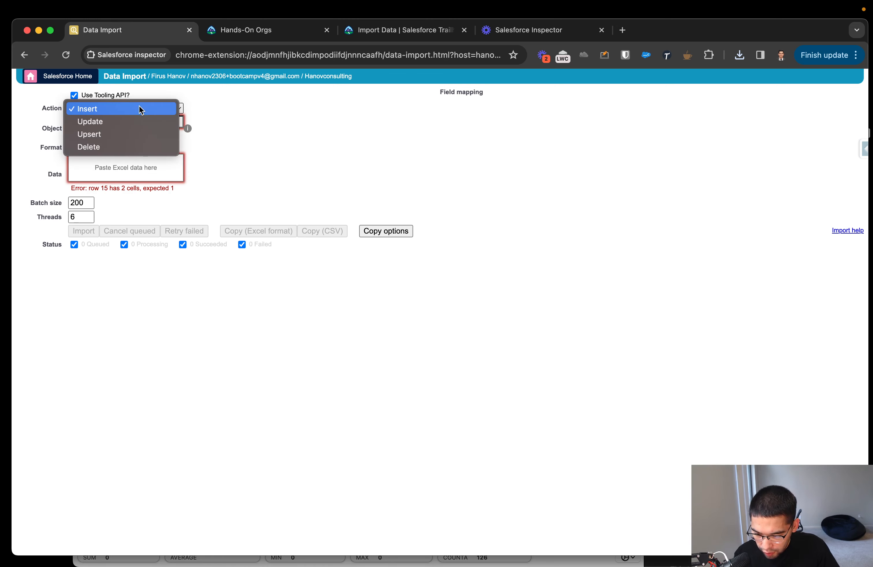
left_click(140, 109)
Try to set the import object to Contact with the Tooling API enabled, clear the entry and list all objects.
left_click(116, 121)
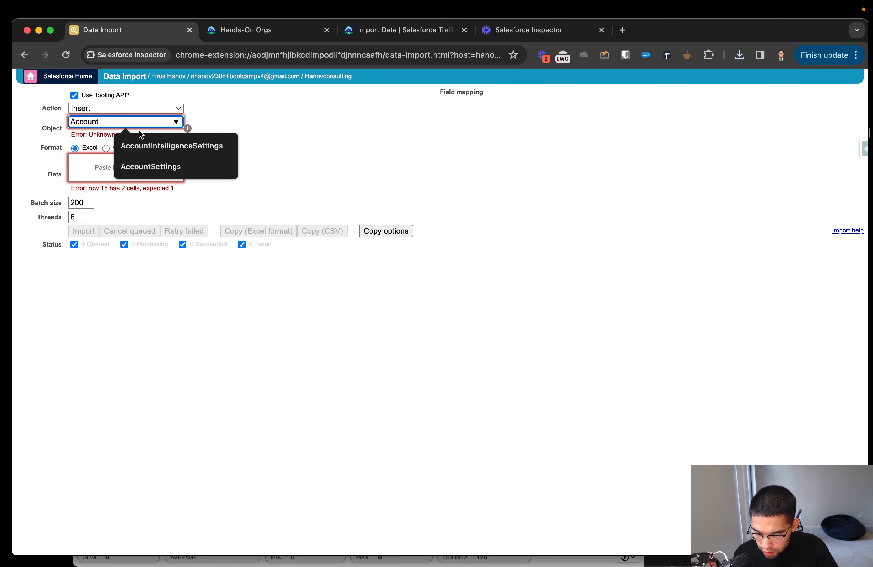
key("super+a")
type("Con")
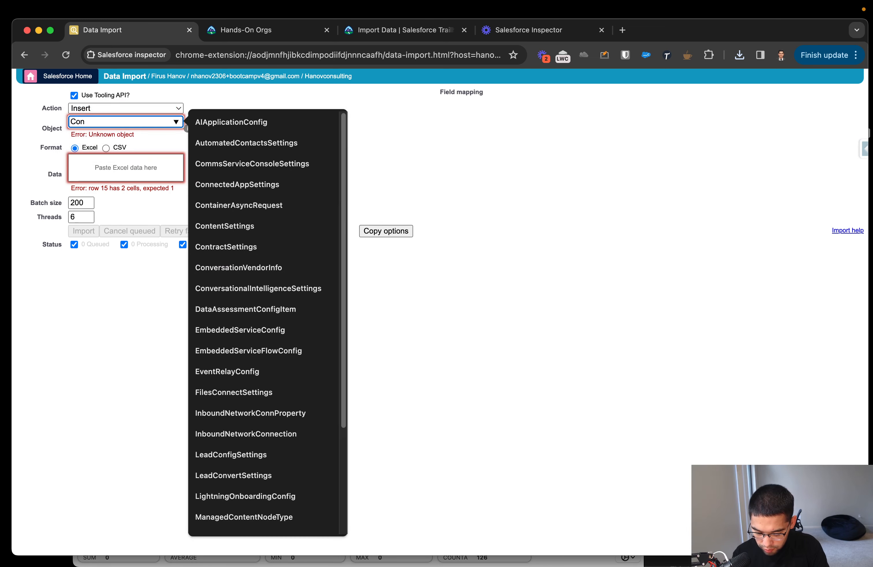
type("tact")
key("super+a")
key("BackSpace")
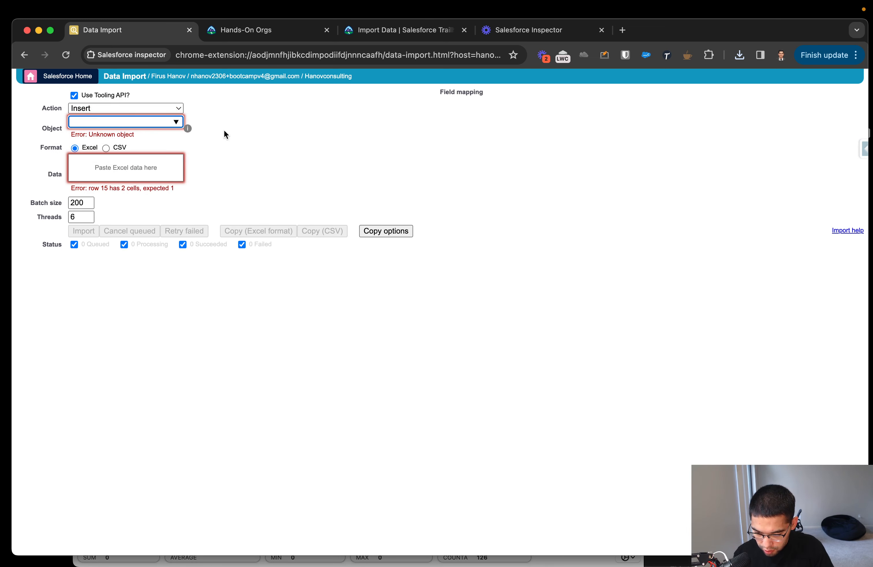
left_click(182, 121)
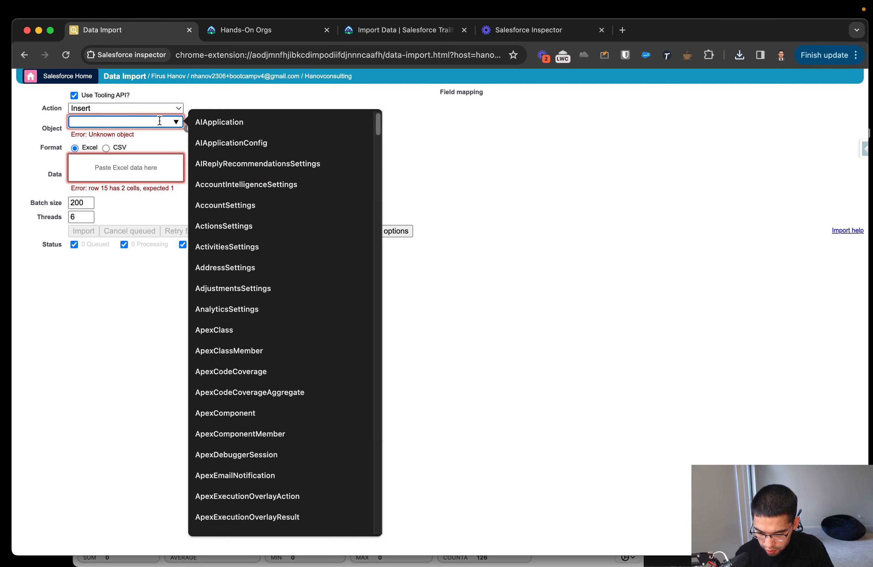
Reload the Data Import page, set the object to Contact and place the cursor in the Excel data field.
key("super+r")
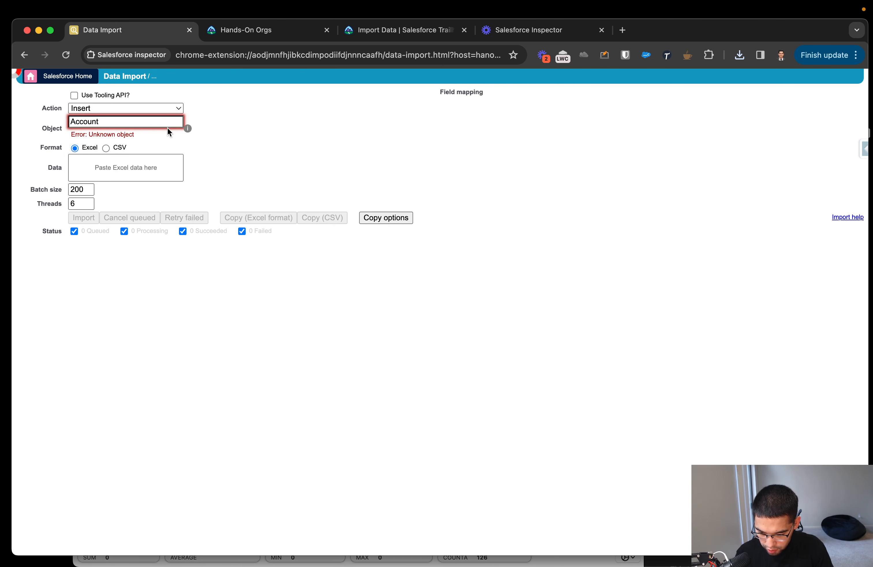
left_click(178, 123)
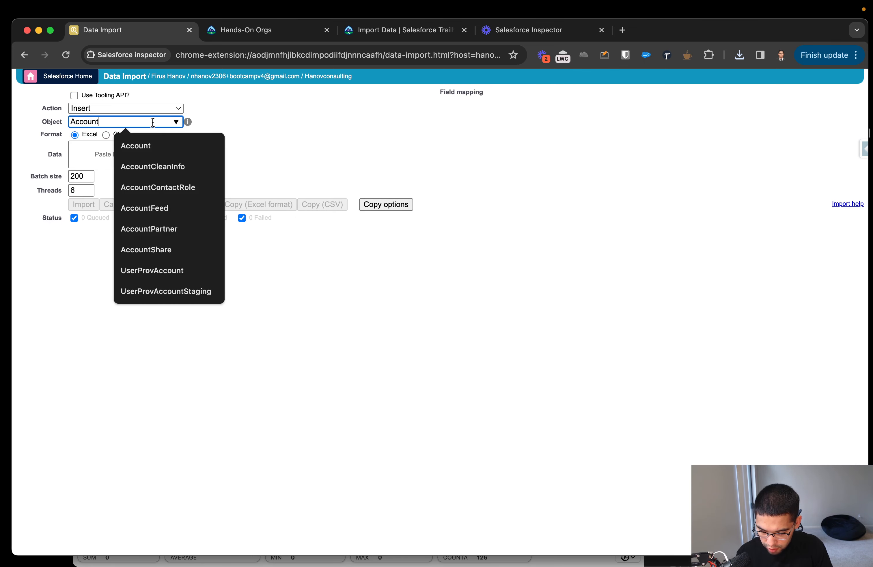
double_click(153, 122)
type("Con")
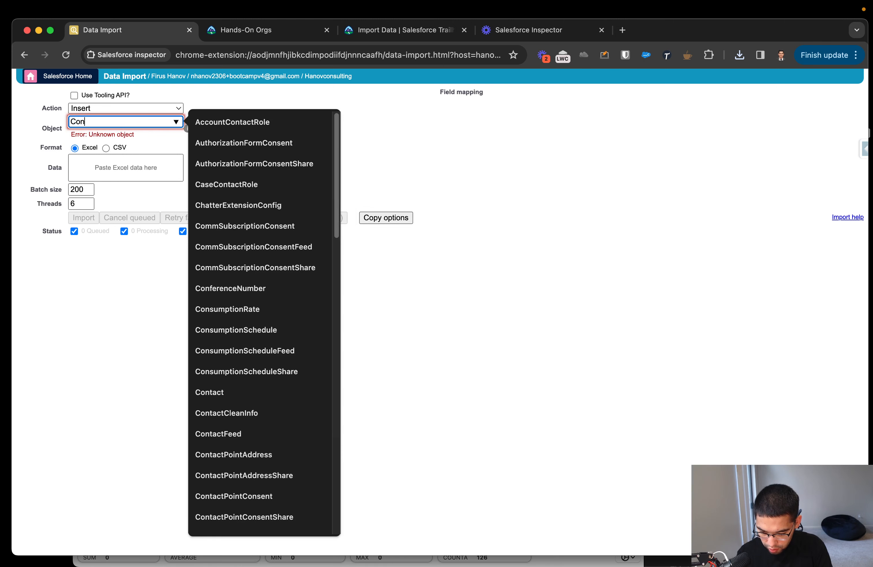
type("tact")
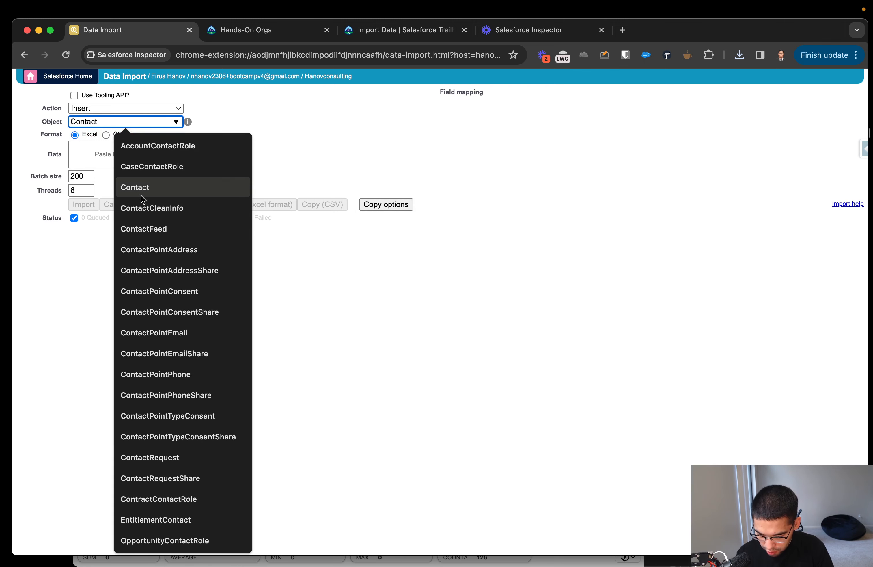
left_click(142, 190)
left_click(118, 162)
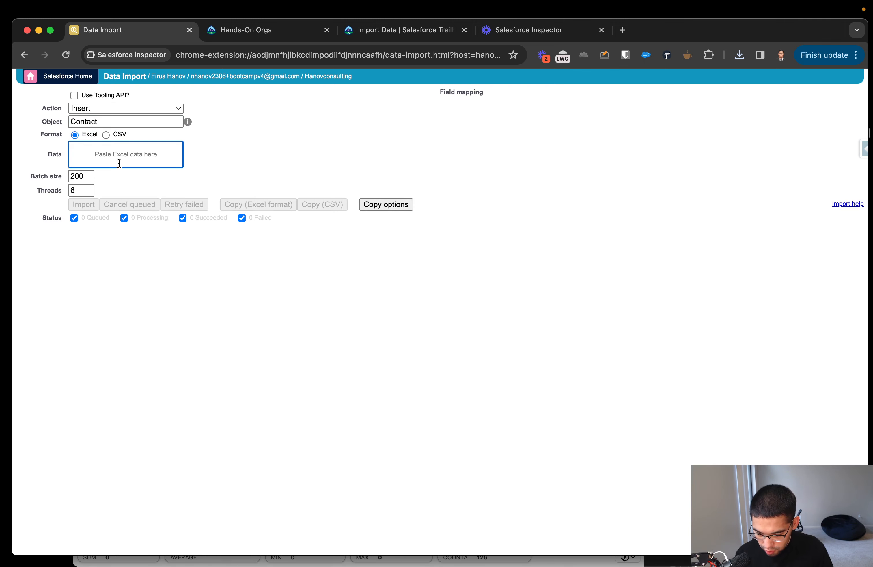
Paste the copied contact rows as Excel data and try pasting them again in CSV format.
key("super+v")
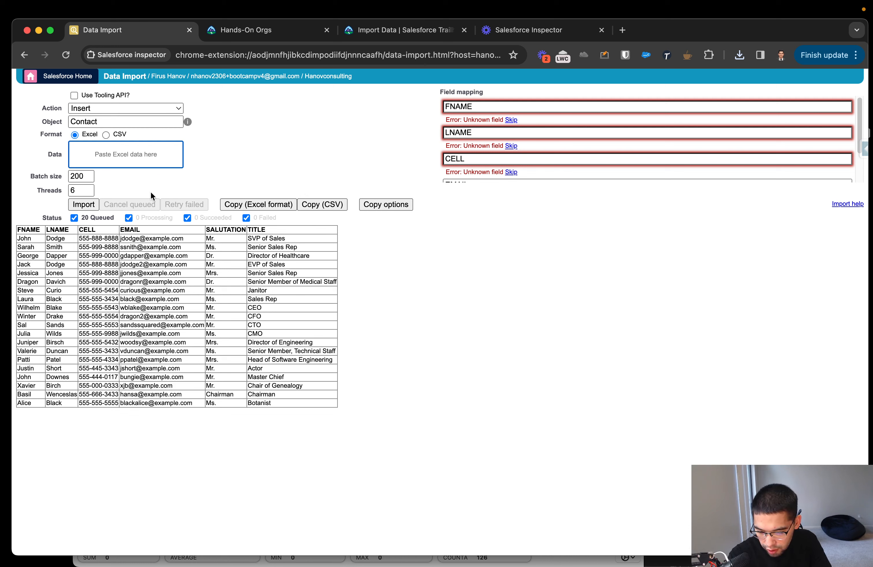
left_click(106, 134)
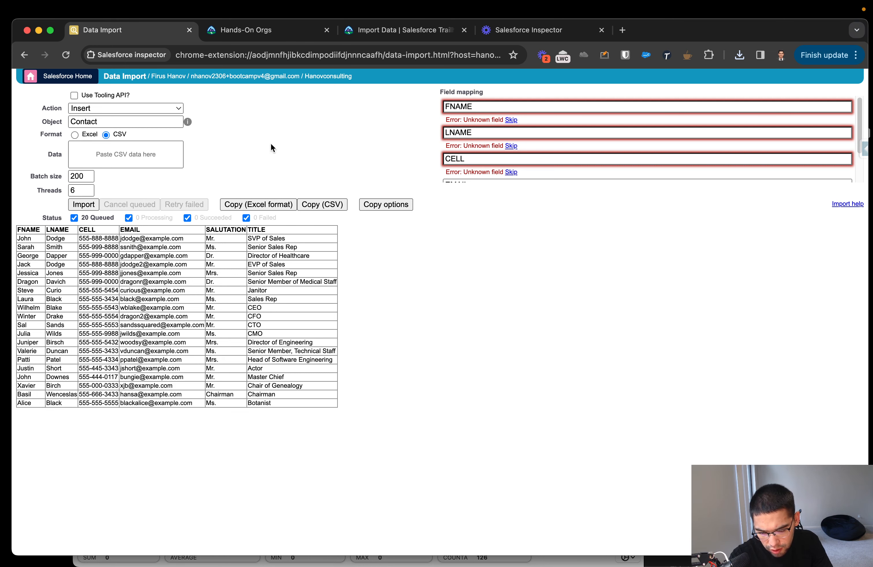
left_click(157, 154)
key("super+v")
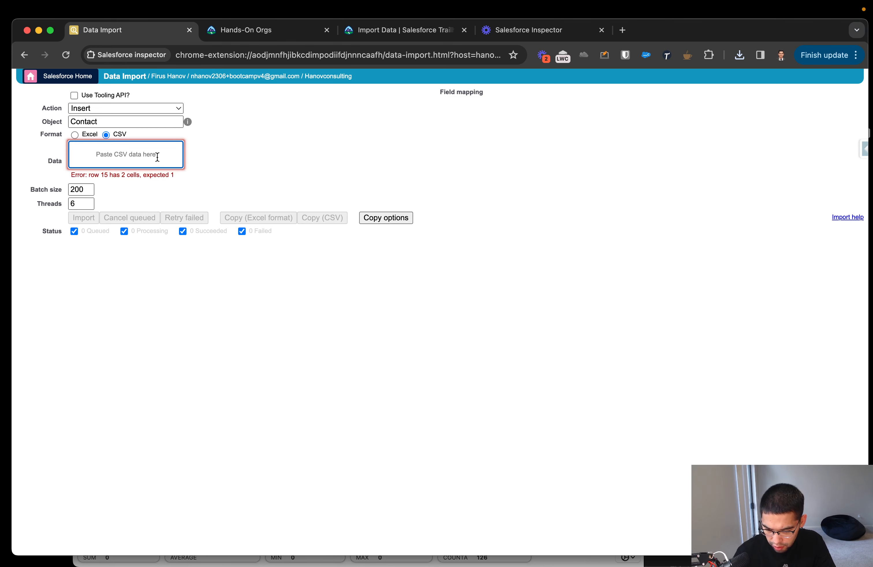
Set the import format back to Excel and paste the copied contact rows into the data field.
left_click(75, 134)
left_click(95, 153)
key("super+v")
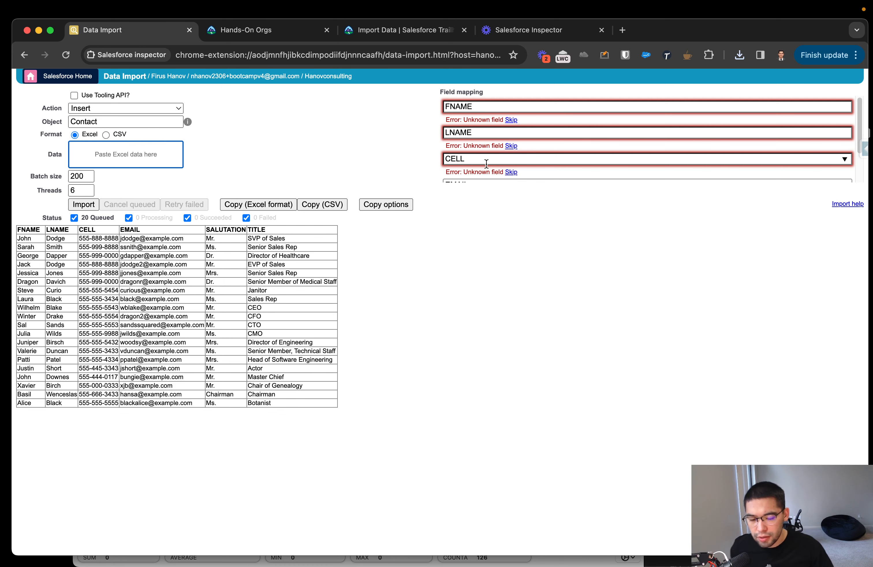
Narrow and reposition the browser window and look through the field mapping list.
left_click_drag(867, 20, 848, 18)
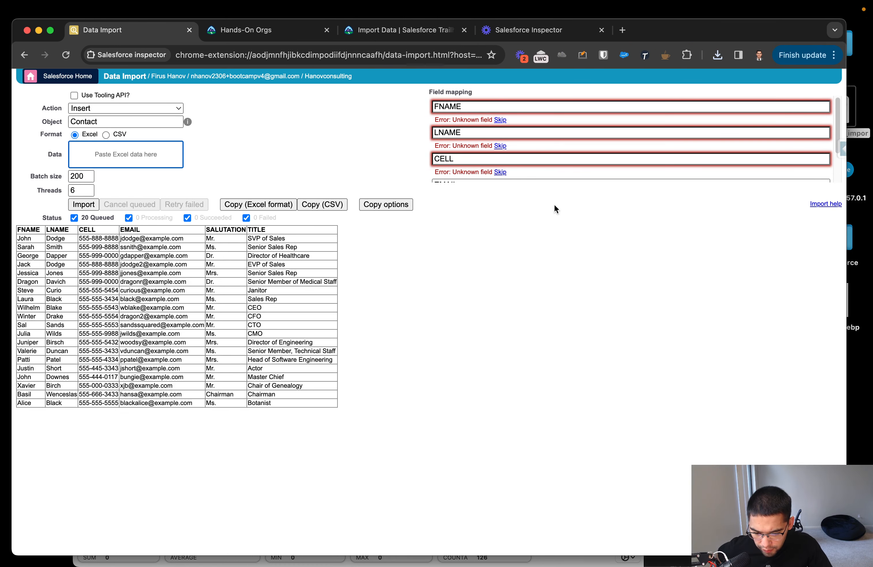
mouse_move(687, 32)
left_mouse_down()
mouse_move(671, 165)
mouse_move(714, 52)
mouse_move(713, 33)
mouse_move(704, 33)
left_mouse_up()
left_click_drag(30, 555, 18, 563)
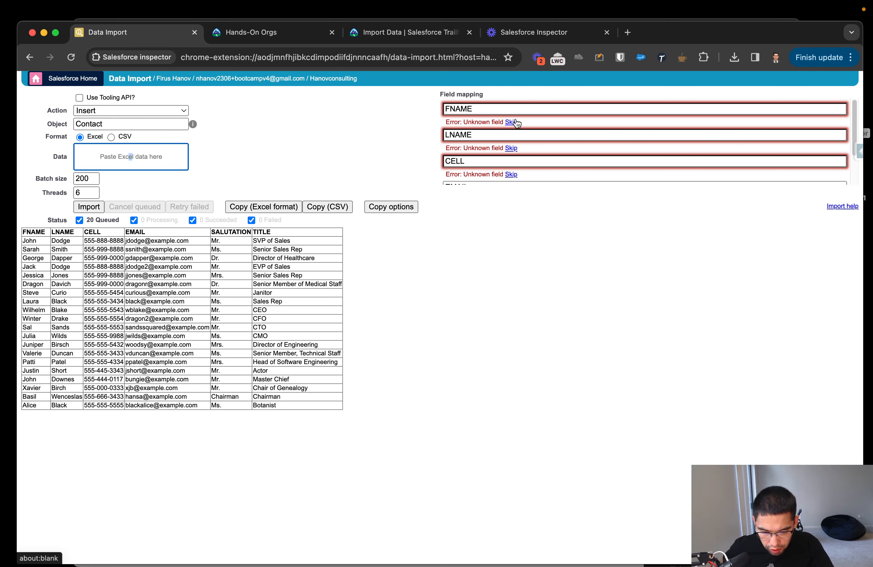
scroll(520, 129, "down", 3)
scroll(517, 132, "up", 3)
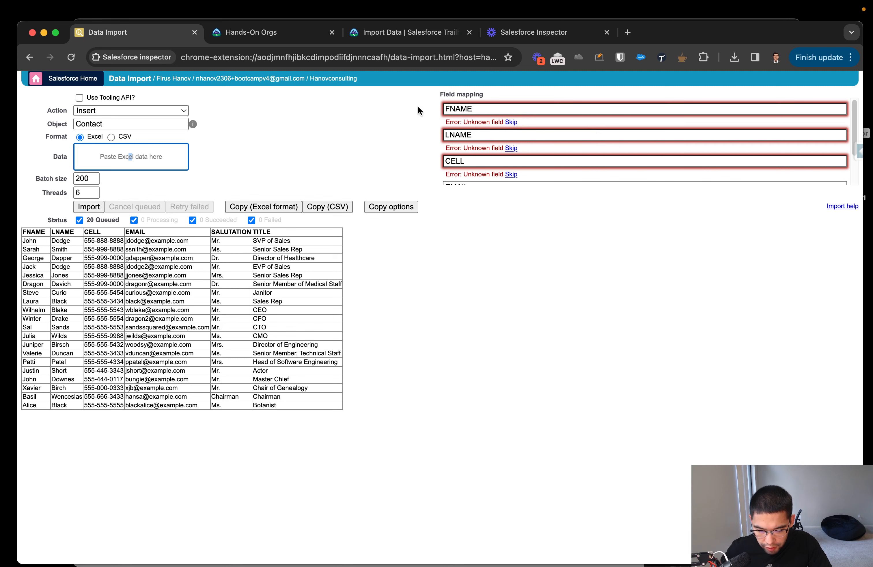
Skip the unknown FNAME, LNAME and CELL columns in the field mapping.
left_click(512, 122)
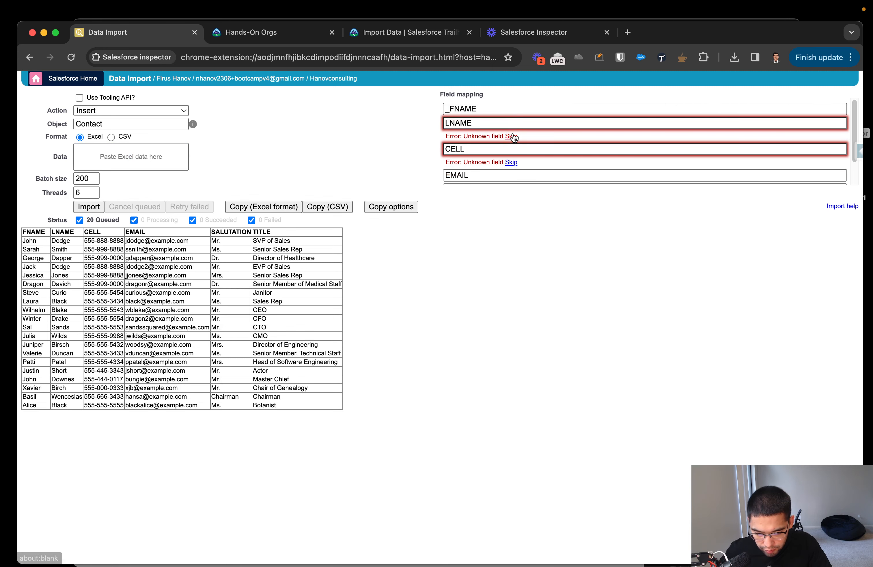
left_click(513, 136)
left_click(512, 151)
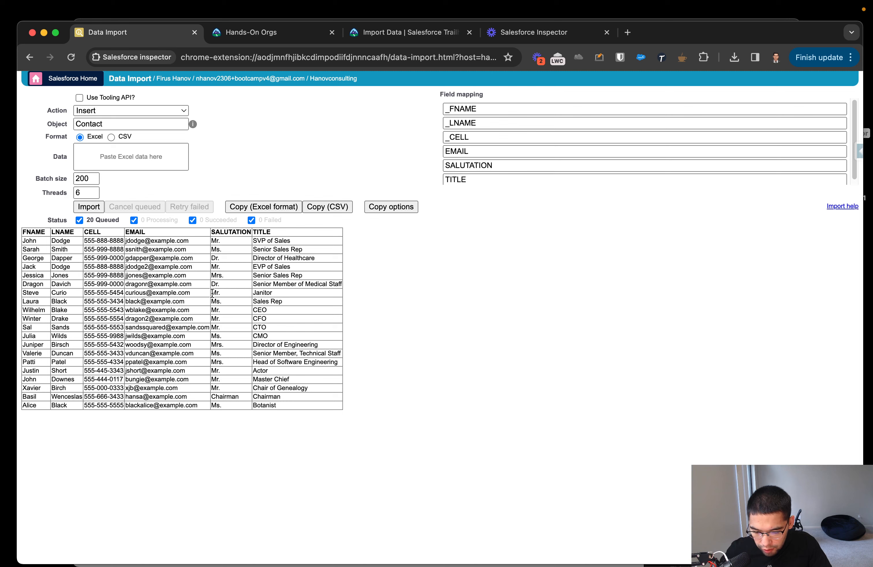
Map the FNAME column to FirstName and the LNAME column to LastName.
left_click(525, 109)
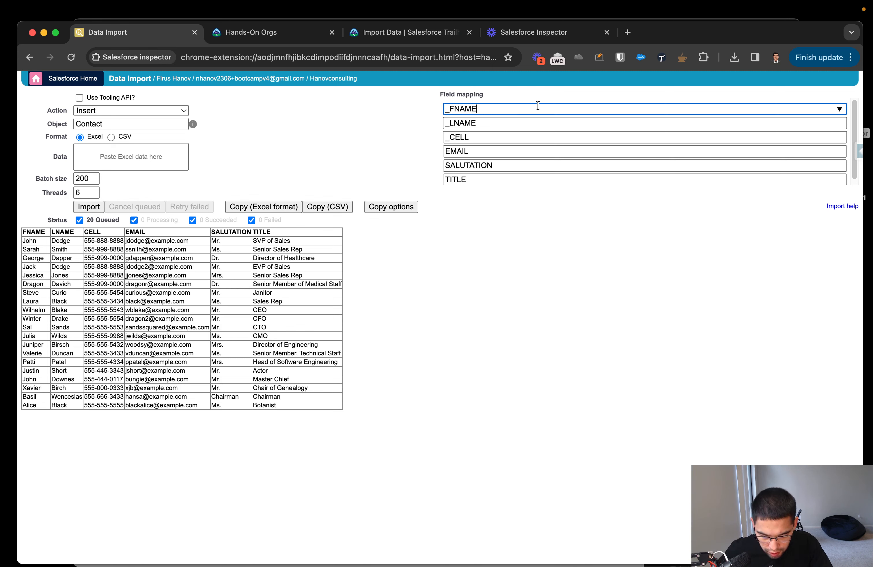
left_click_drag(841, 111, 409, 114)
key("BackSpace")
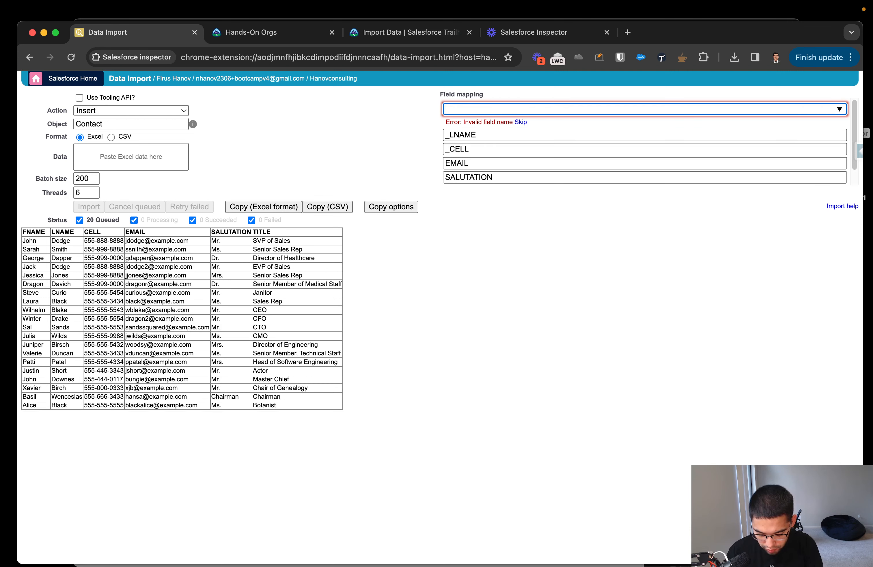
type("Fir")
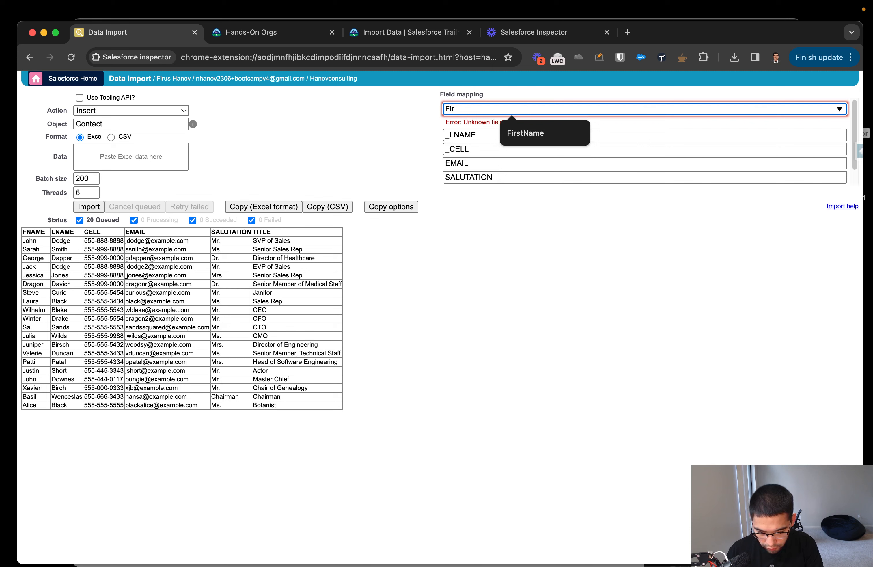
type("stName")
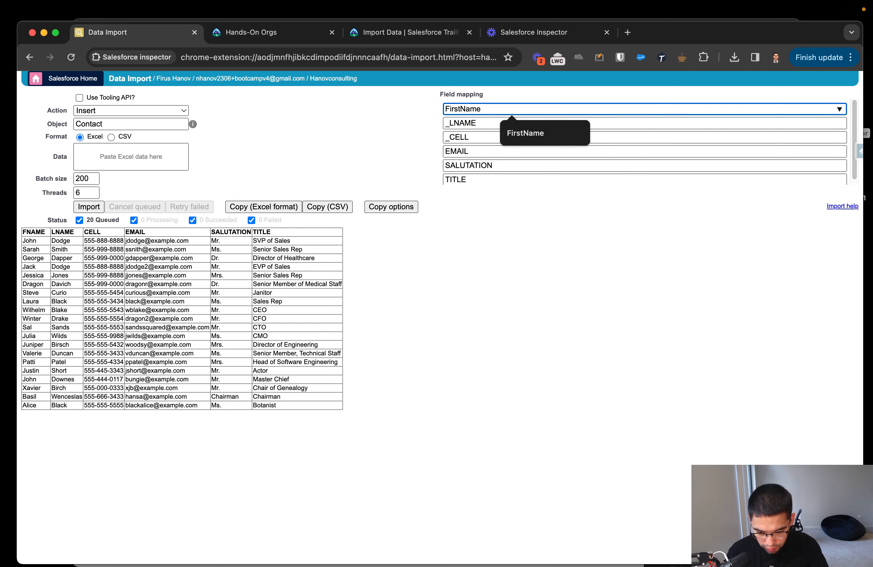
type("Las")
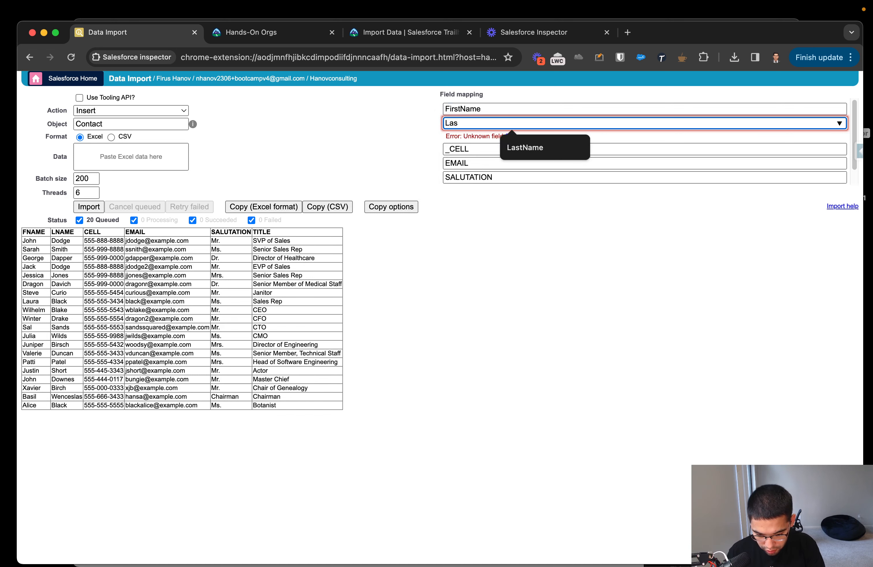
left_click(521, 147)
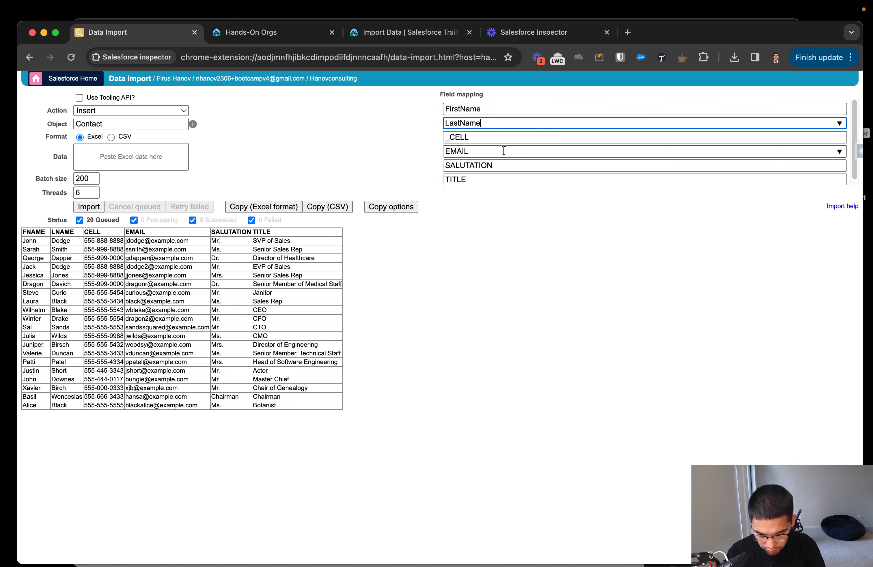
Map the CELL column to Phone and the EMAIL column to Email.
double_click(499, 138)
type("Phone")
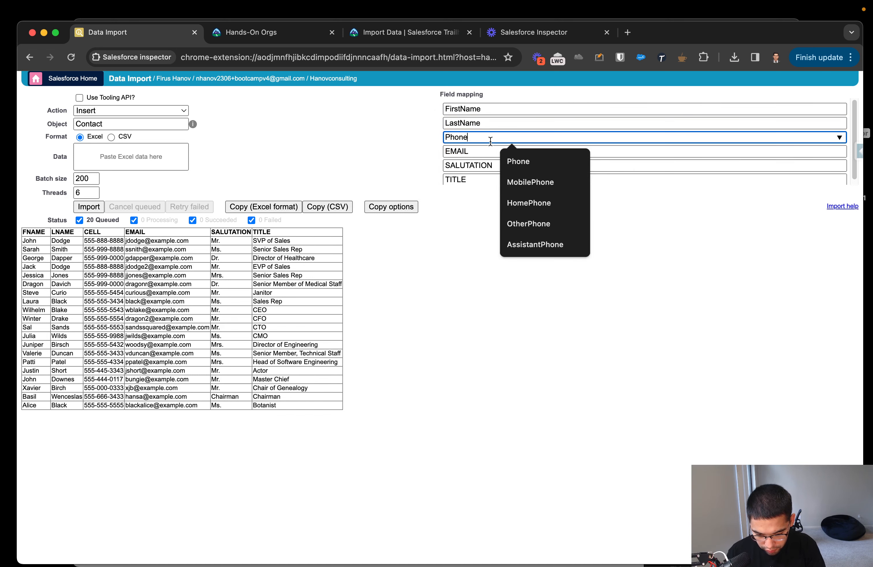
left_click(477, 153)
double_click(477, 153)
key("BackSpace")
type("Email")
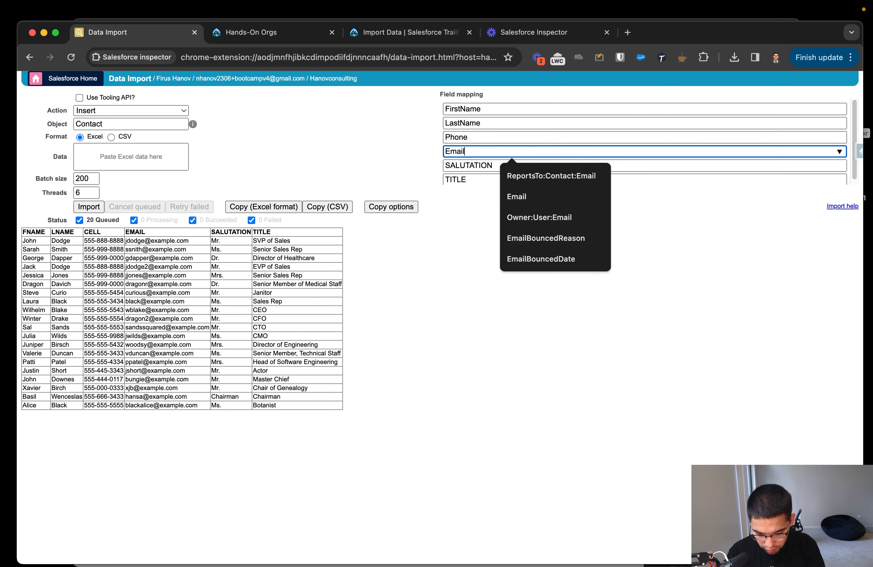
Replace the SALUTATION column's field mapping with Title.
left_click(460, 166)
scroll(495, 170, "down", 1)
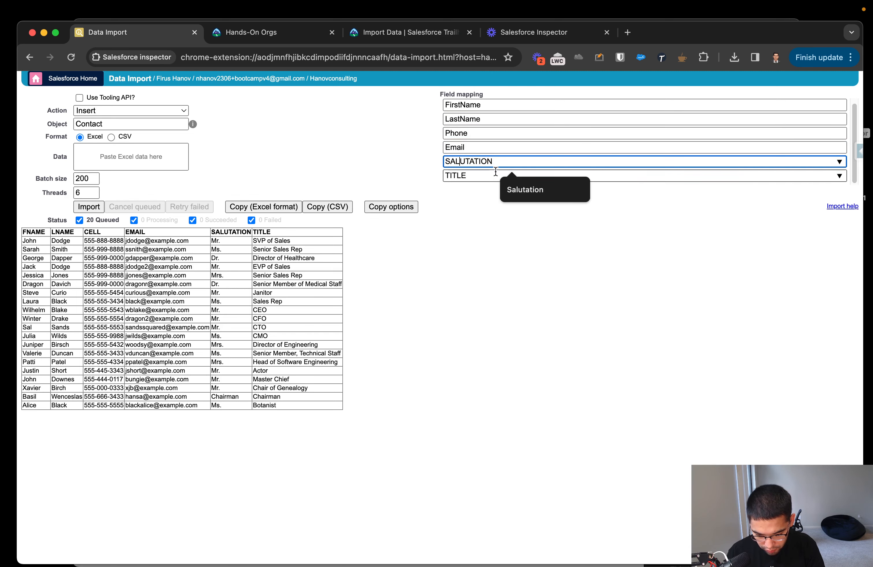
left_click(504, 159)
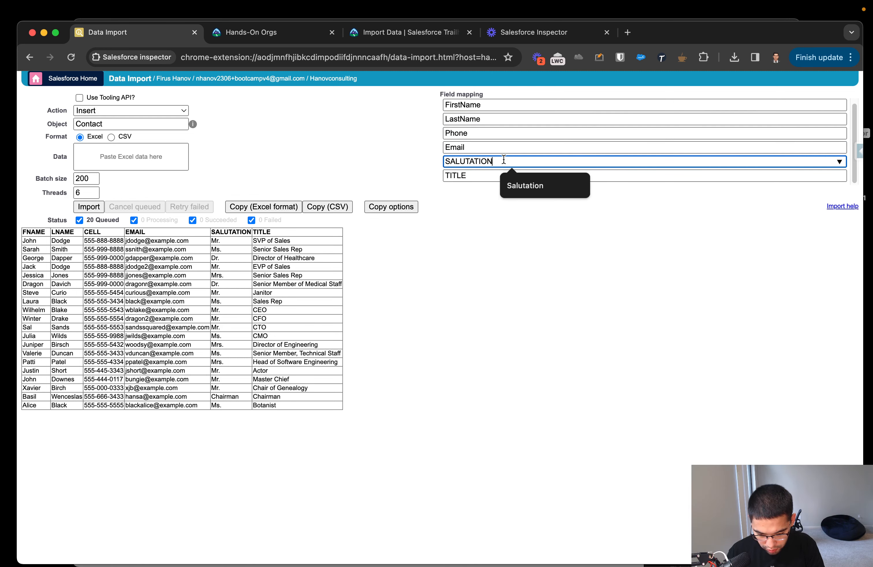
double_click(503, 159)
key("BackSpace")
type("T")
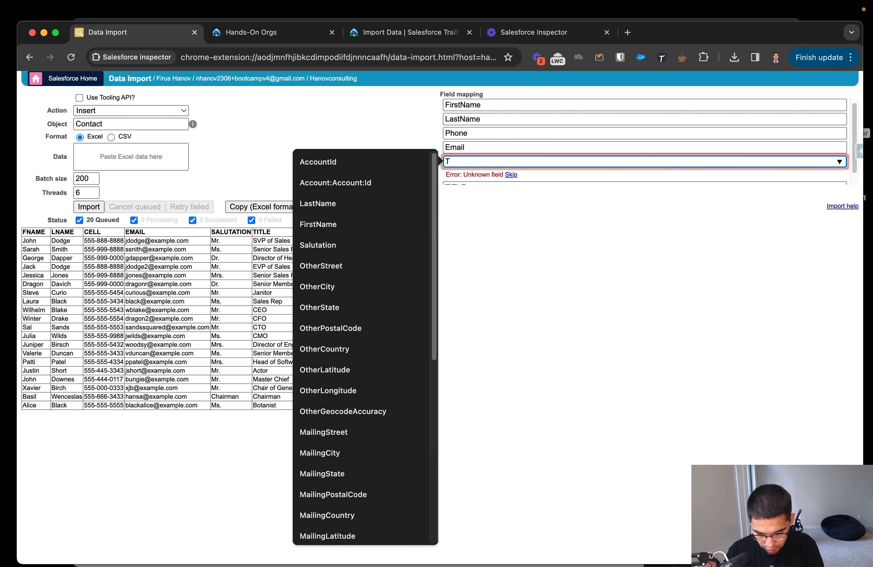
type("itle")
Clear the field mapping of the SALUTATION column, keeping the TITLE column's mapping.
left_click(472, 175)
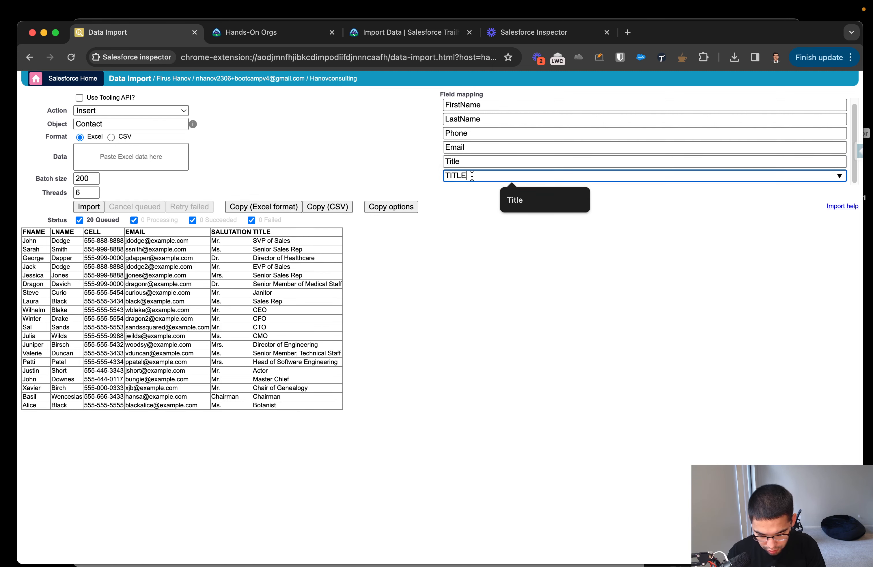
double_click(472, 162)
key("BackSpace")
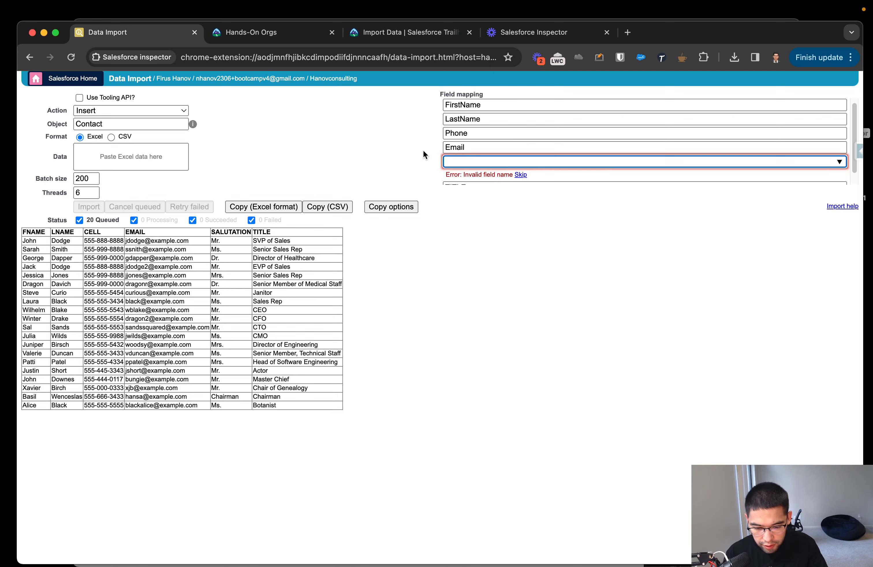
scroll(463, 161, "down", 1)
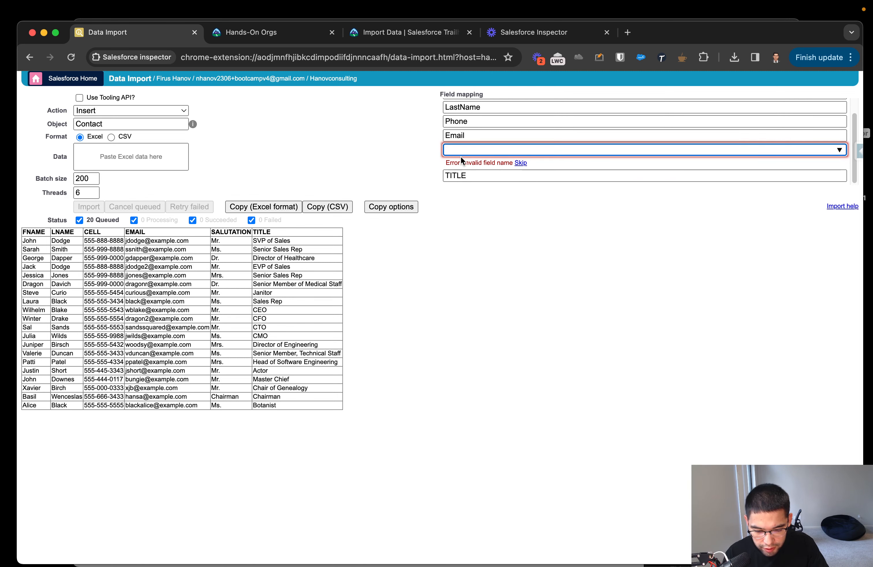
left_click(468, 134)
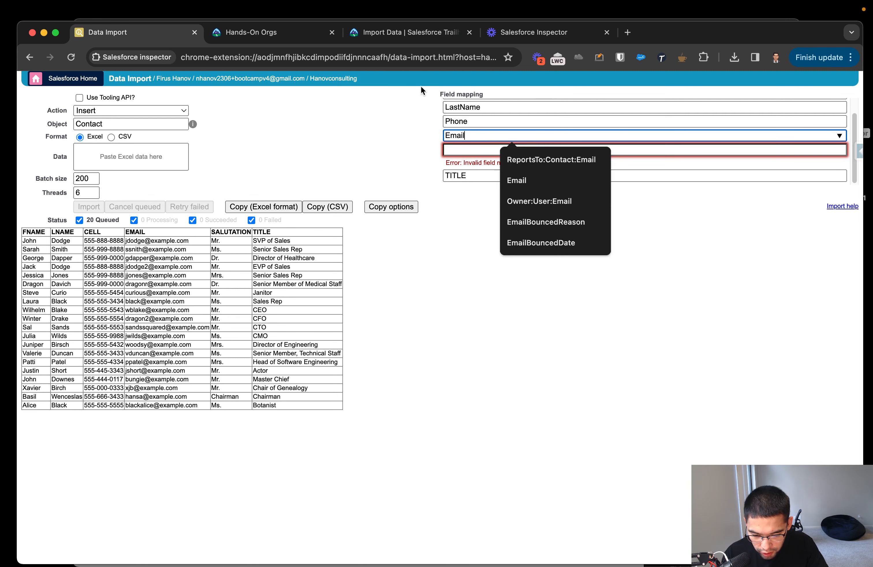
left_click(251, 33)
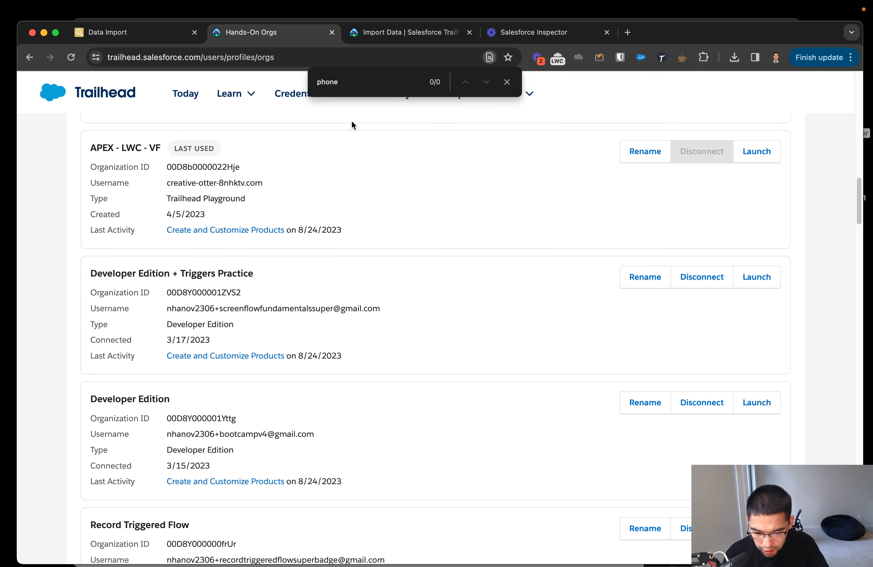
left_click(383, 35)
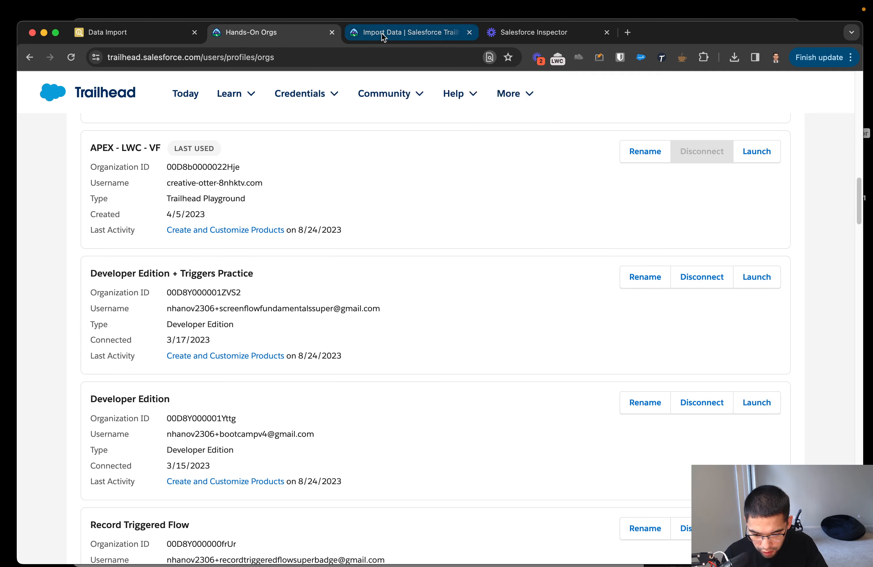
left_click(275, 39)
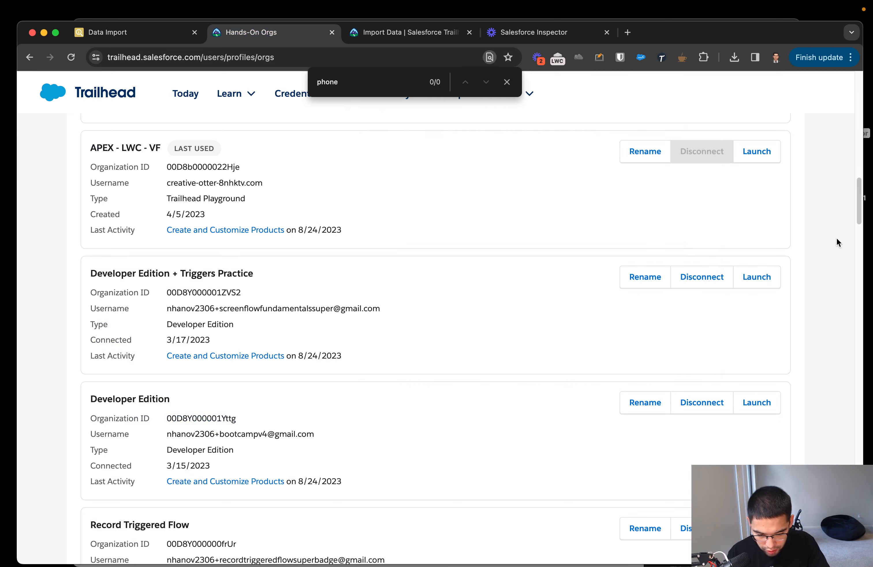
left_click(128, 33)
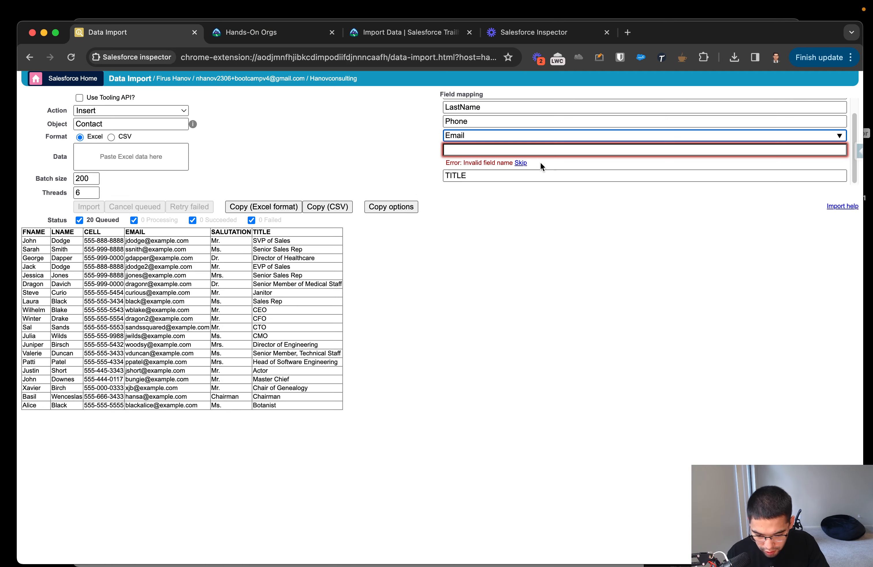
Skip the salutation column's empty field mapping and check which data column it belongs to.
left_click(486, 175)
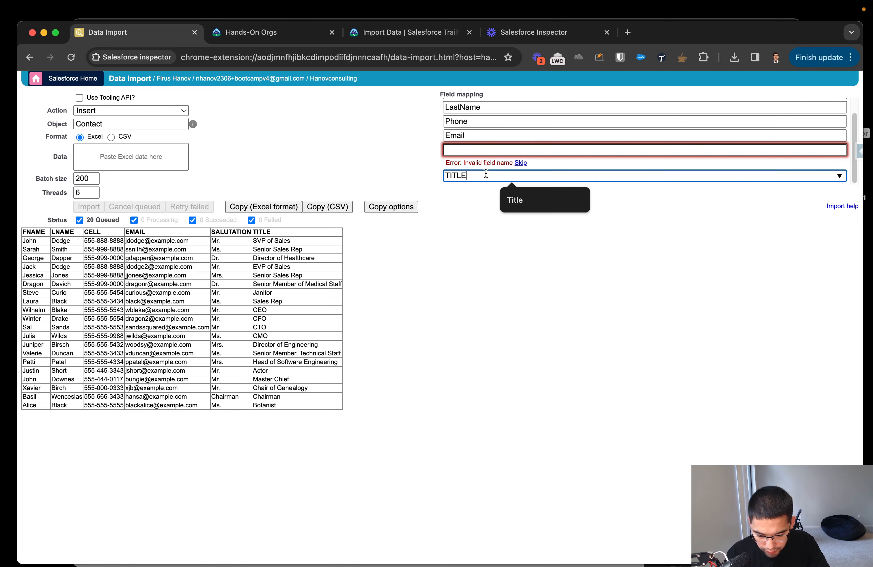
left_click(522, 163)
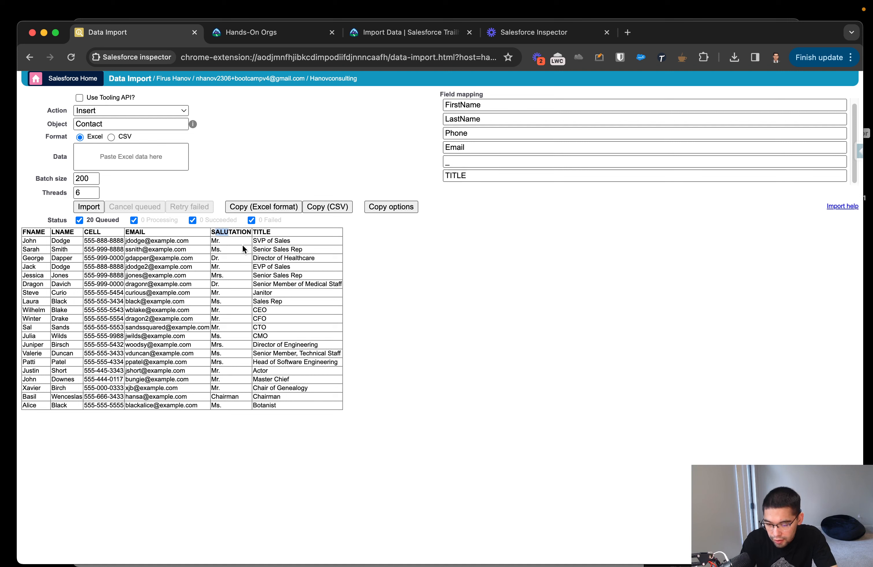
left_click_drag(214, 232, 230, 234)
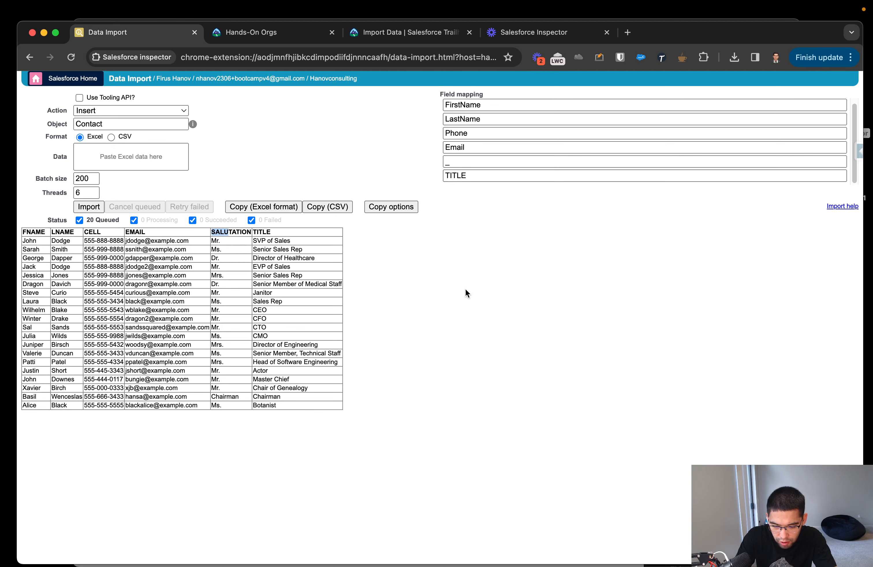
left_click(394, 180)
Import the contacts and inspect the status, ID, action and errors columns of the results.
left_click(89, 206)
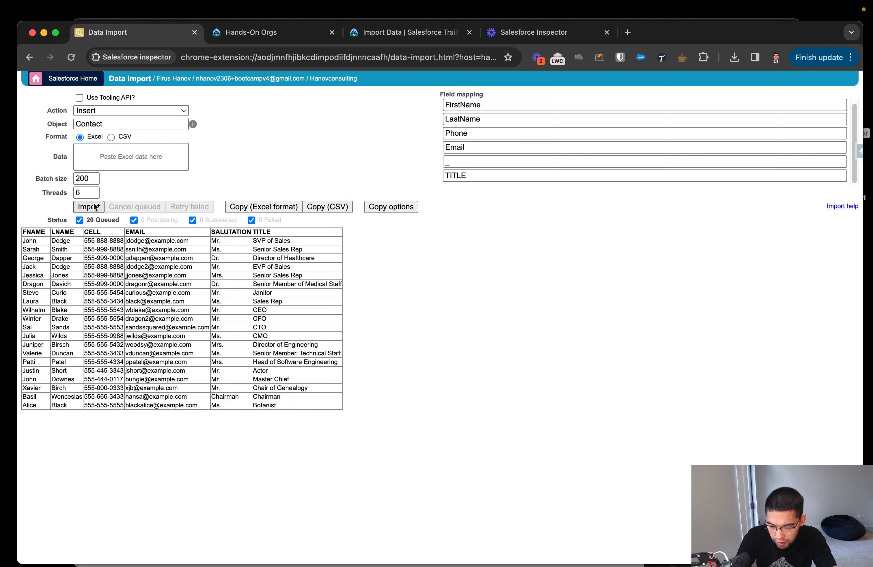
left_click(417, 225)
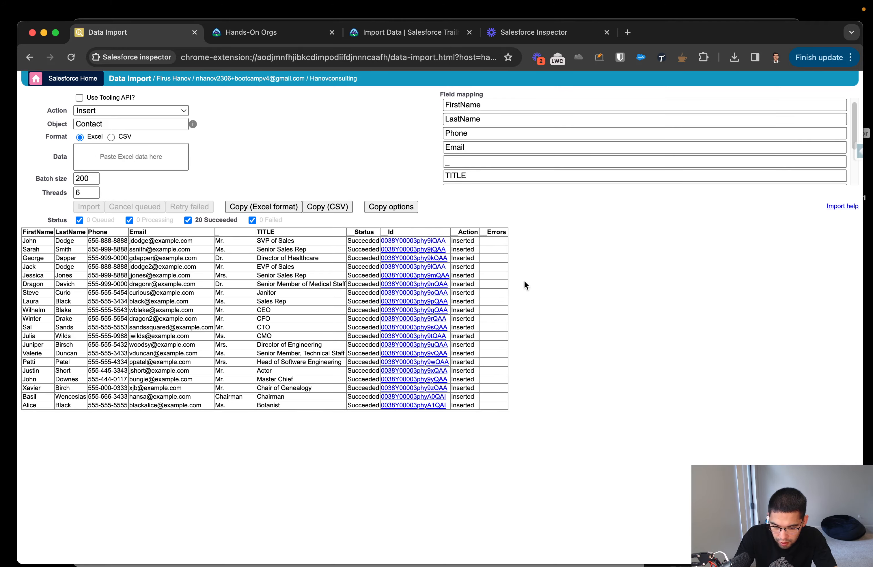
scroll(523, 266, "up", 5)
scroll(523, 266, "down", 2)
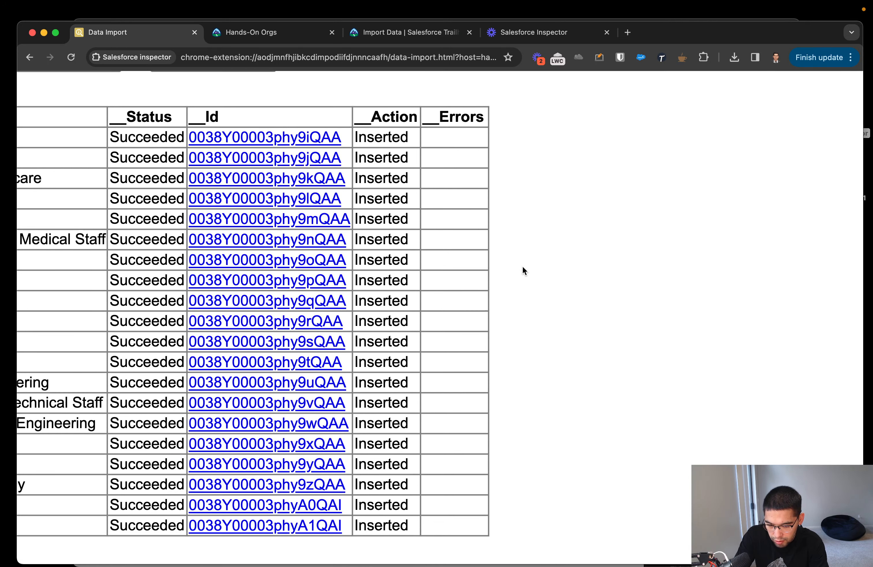
scroll(522, 266, "down", 5)
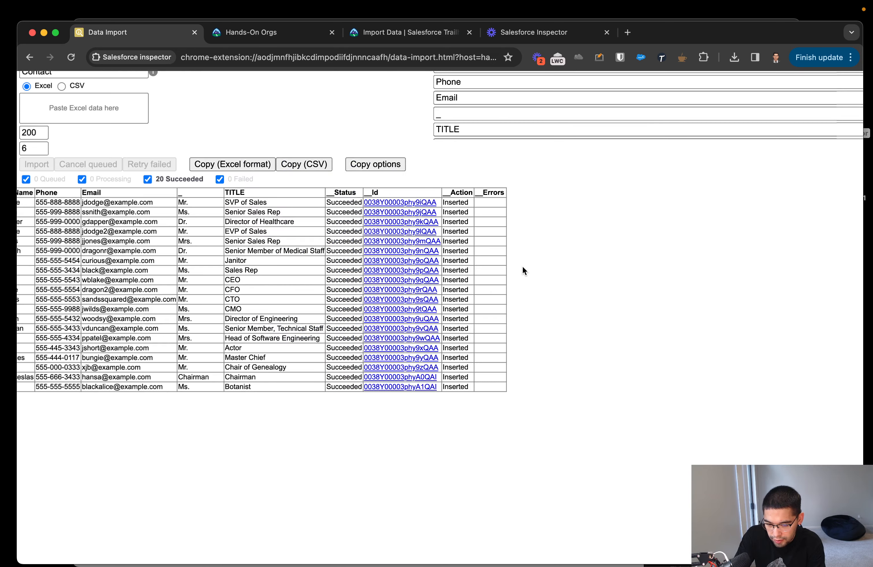
Review the import results table from the contact name columns across to the status, ID, action and errors columns.
scroll(480, 220, "left", 3)
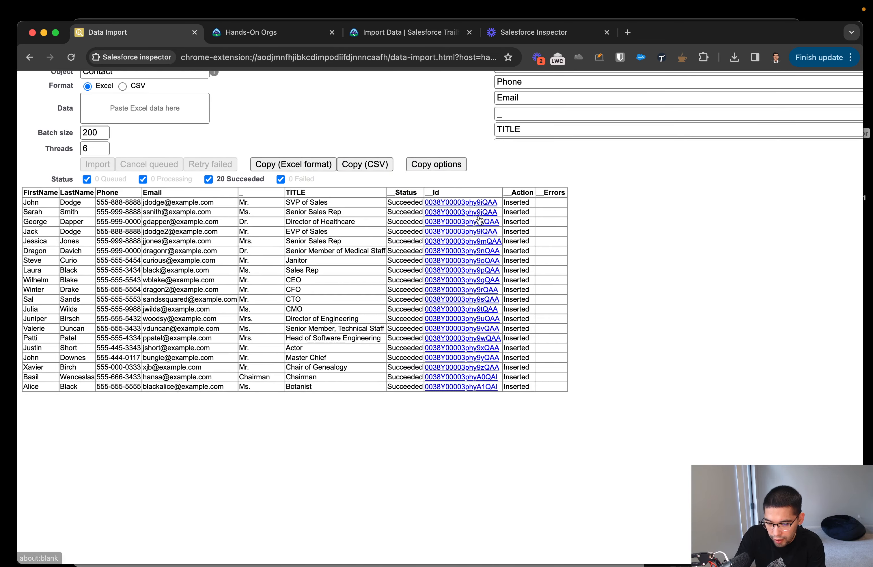
scroll(479, 221, "right", 5)
scroll(479, 220, "right", 3)
scroll(396, 251, "up", 5)
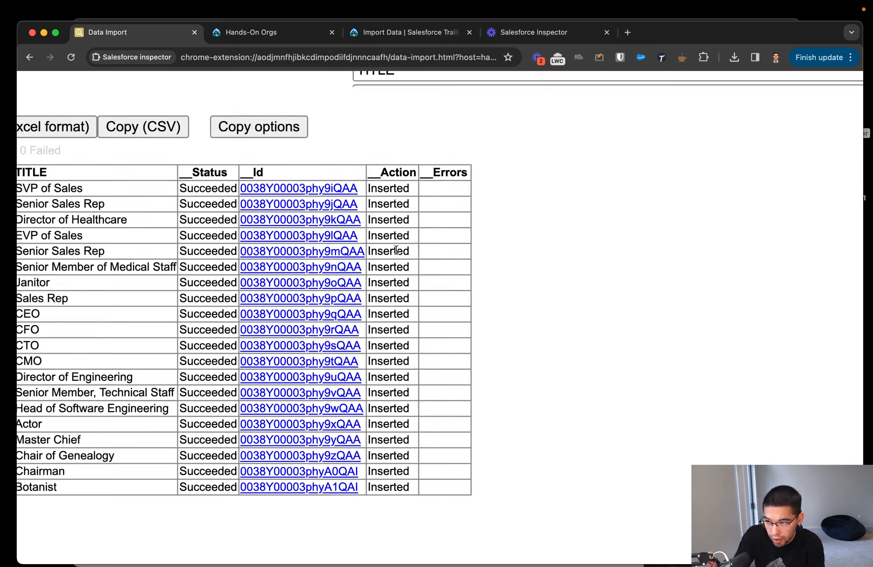
scroll(443, 384, "down", 2)
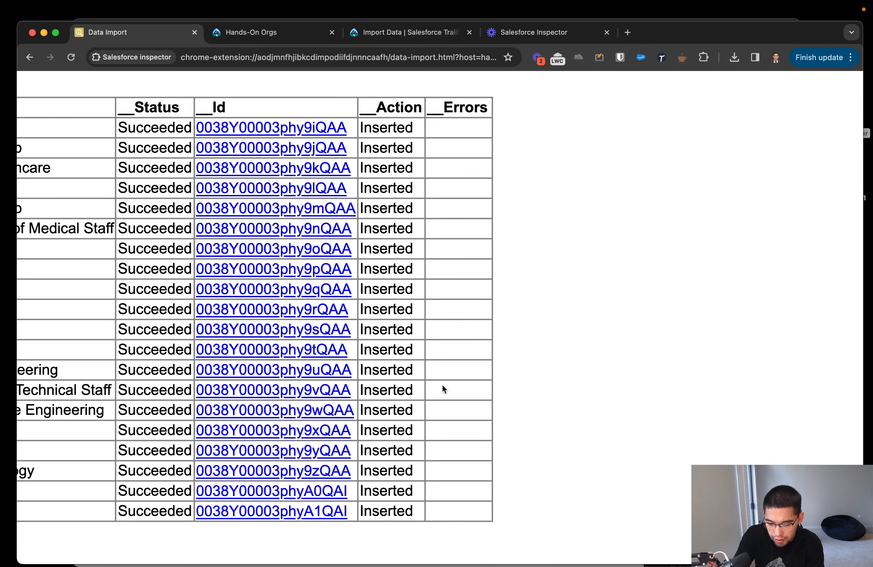
scroll(446, 395, "down", 5)
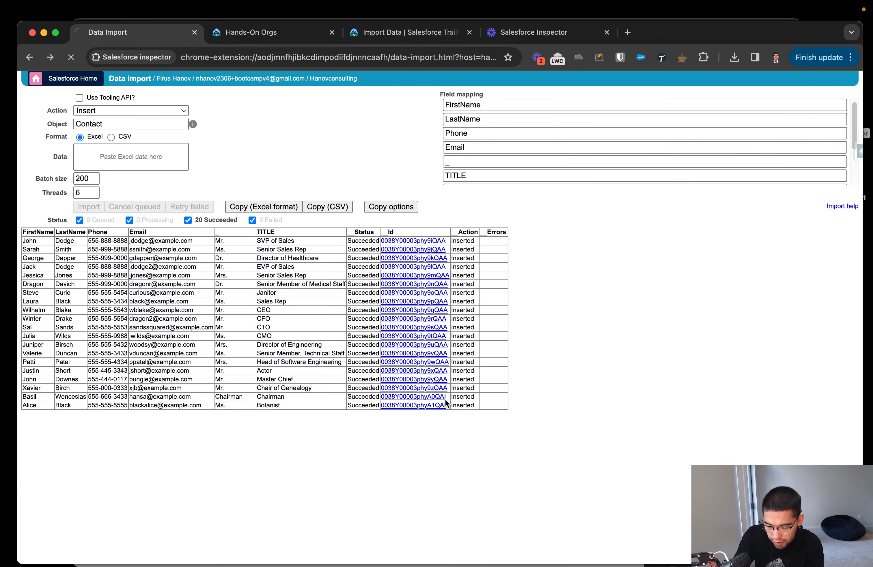
Return from the Data Import page to the org and open the Contacts object by searching apps and items for "conta".
left_click(445, 399)
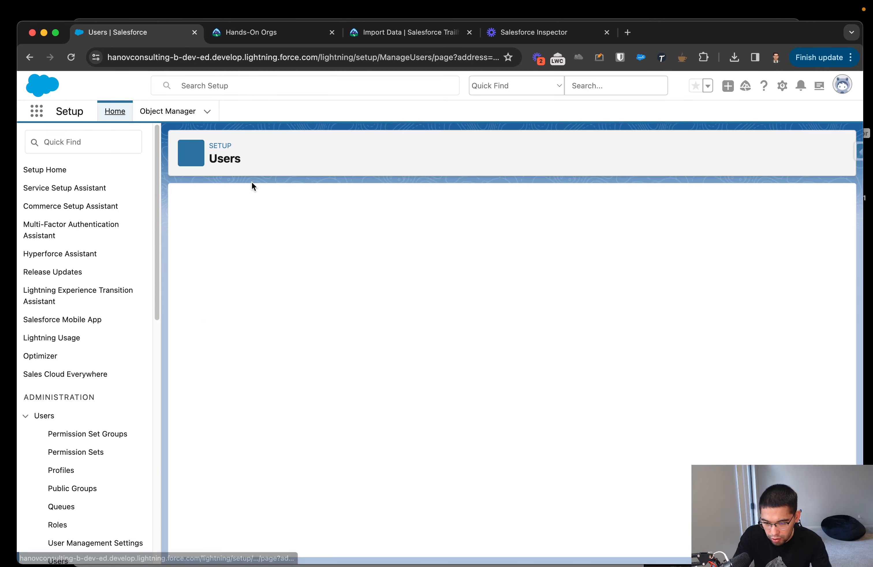
left_click(36, 118)
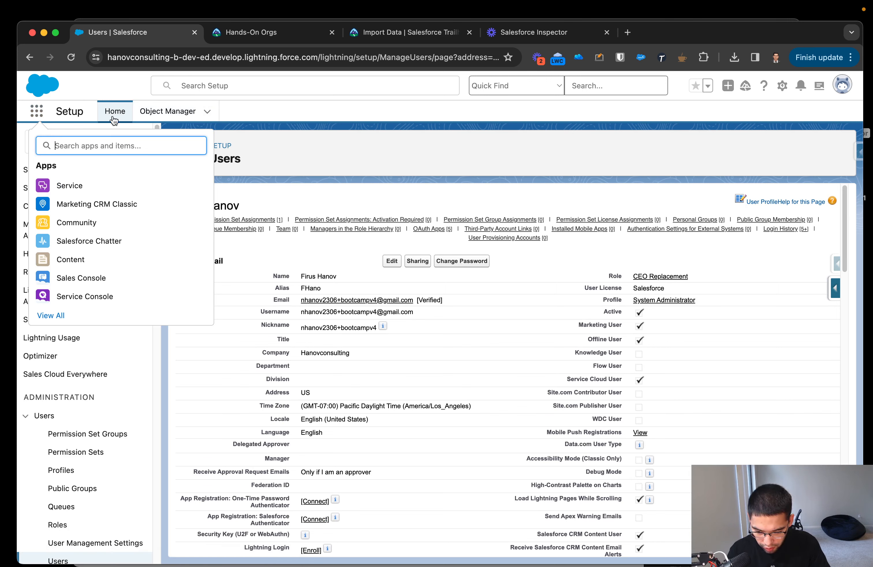
type("a")
key("BackSpace")
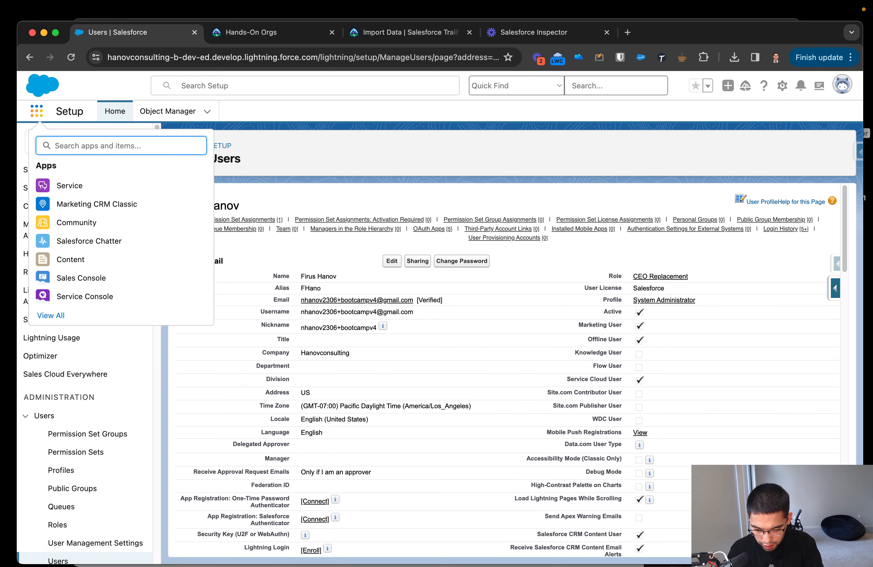
type("conta")
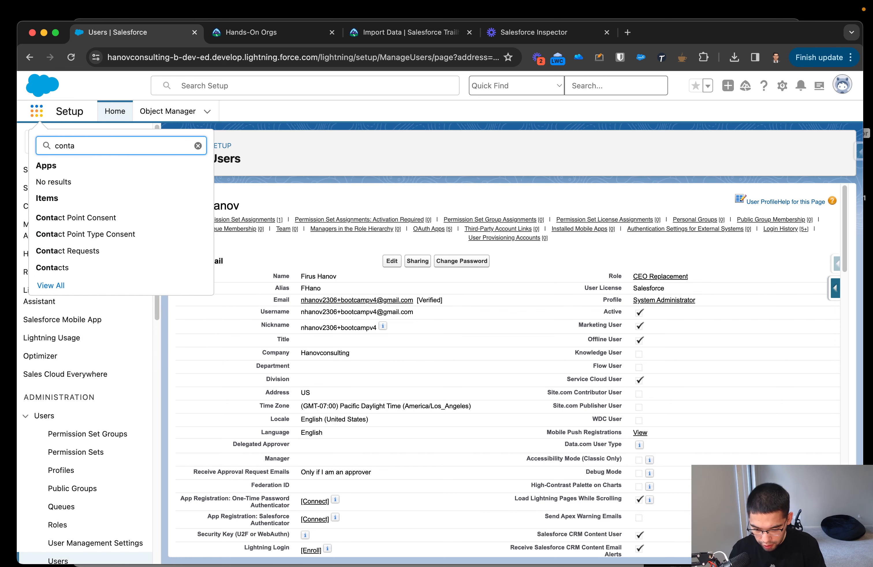
left_click(52, 269)
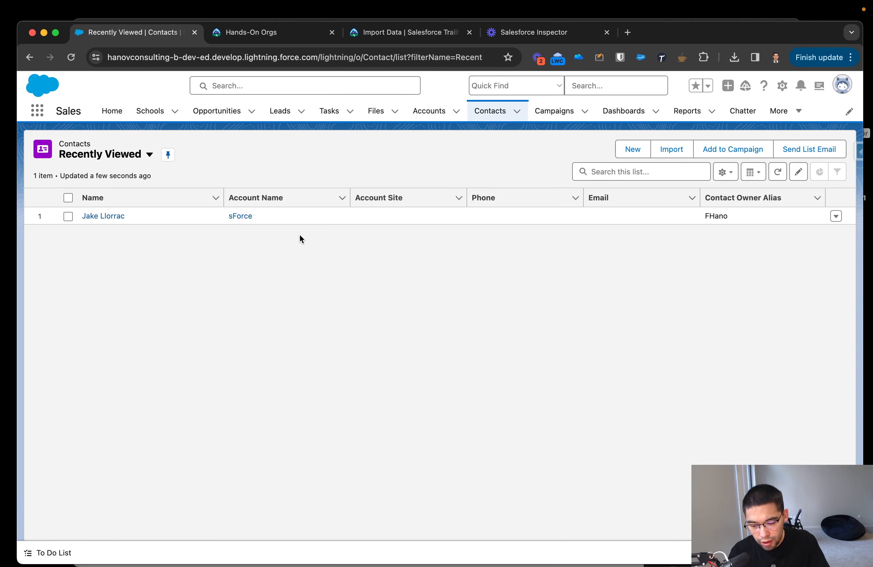
Check the rows of the contacts_to_import spreadsheet, return to the org and switch the Contacts list to the All Contacts view.
key("ctrl+Up")
left_click(197, 226)
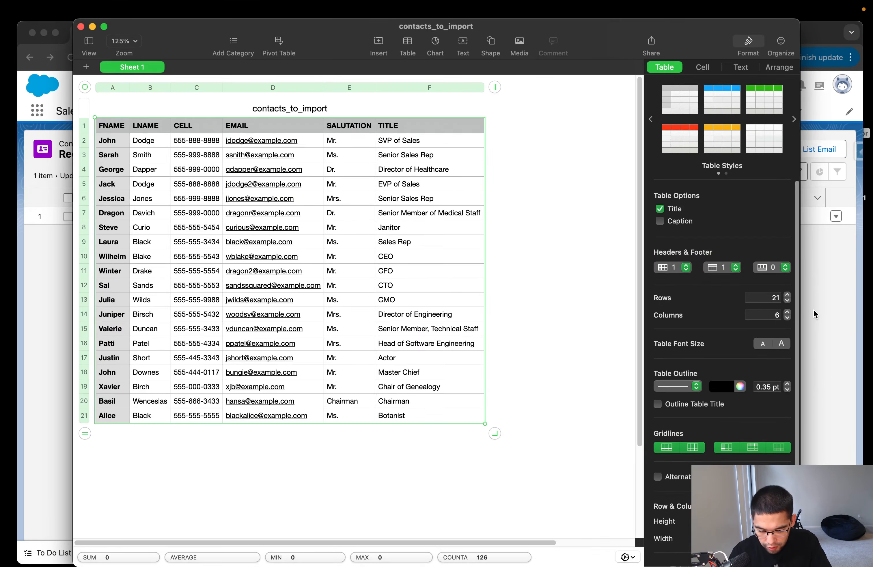
left_click(846, 326)
left_click(148, 155)
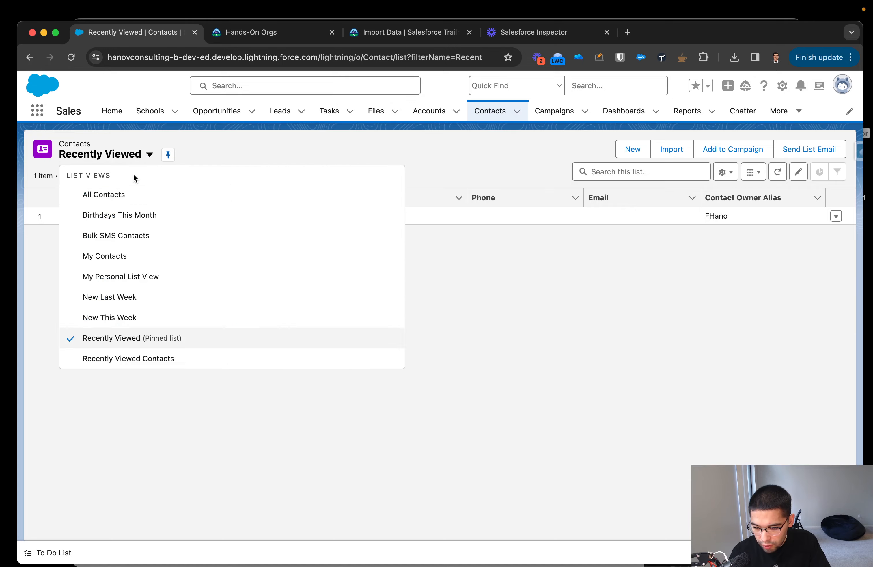
left_click(97, 196)
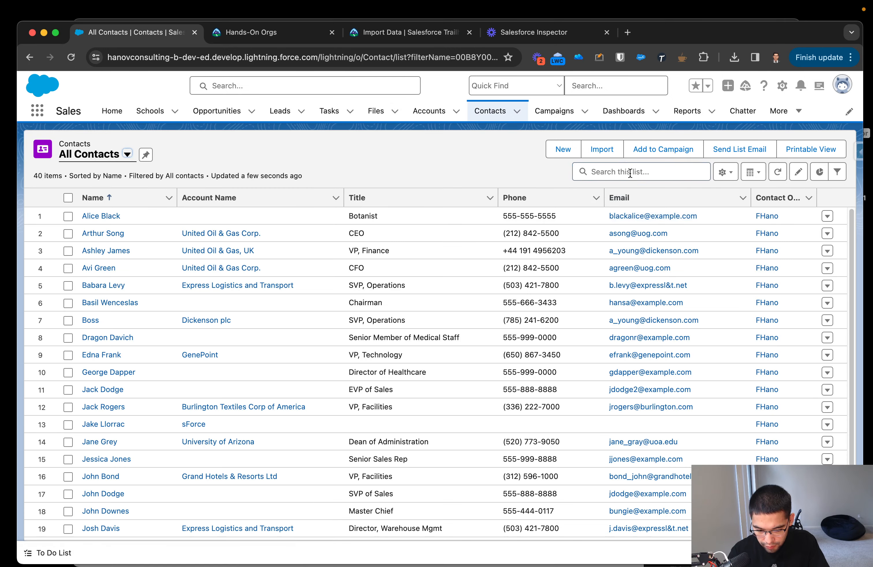
Search the contact list for the imported Botanist by first name, open that record and examine its detail fields.
left_click(628, 167)
type("Alice")
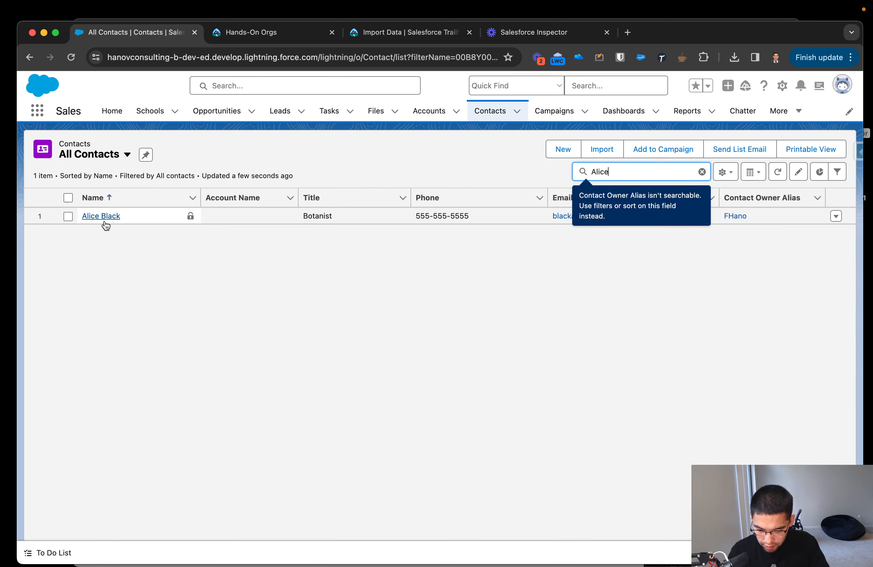
left_click(97, 218)
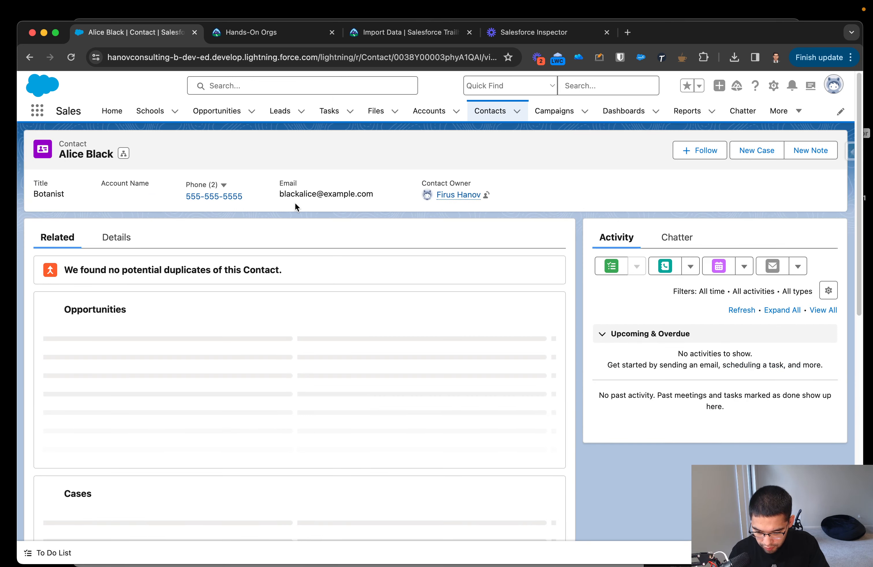
left_click(115, 237)
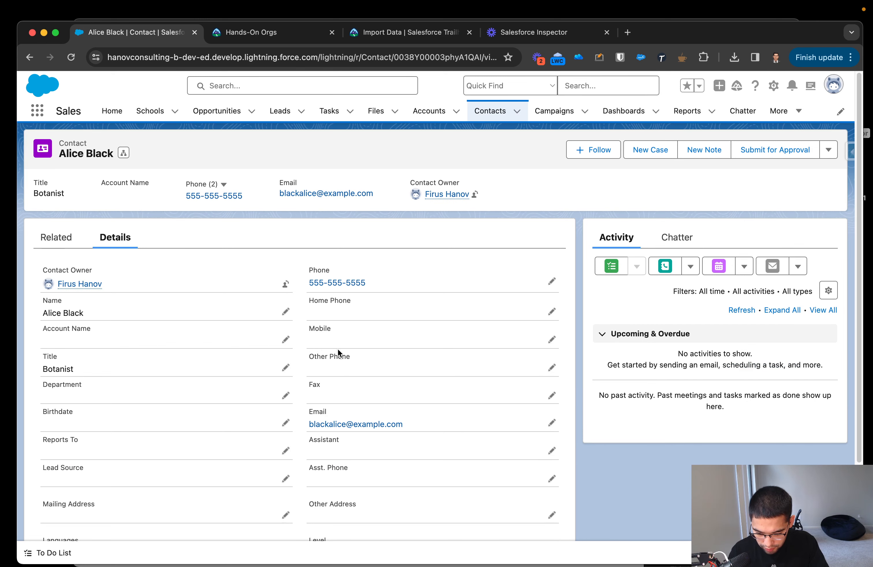
scroll(350, 365, "down", 1)
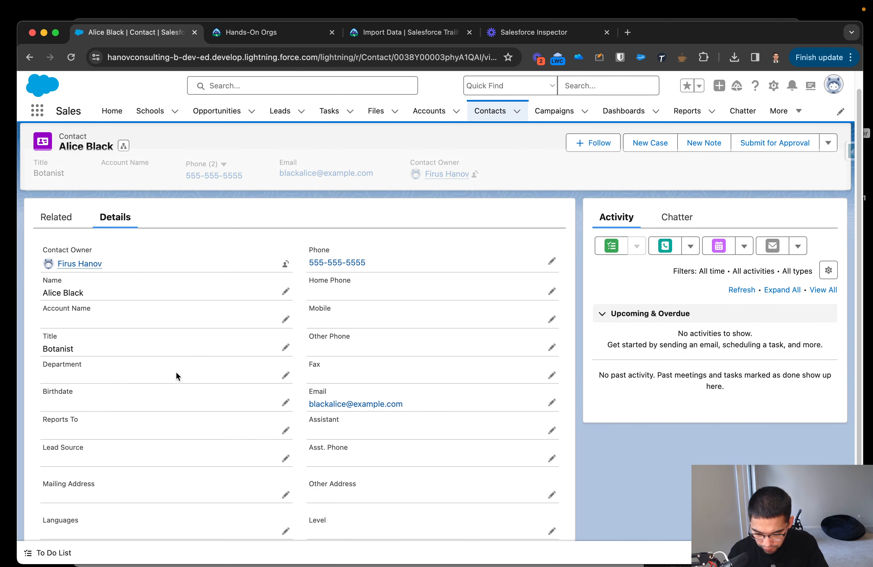
scroll(117, 347, "down", 4)
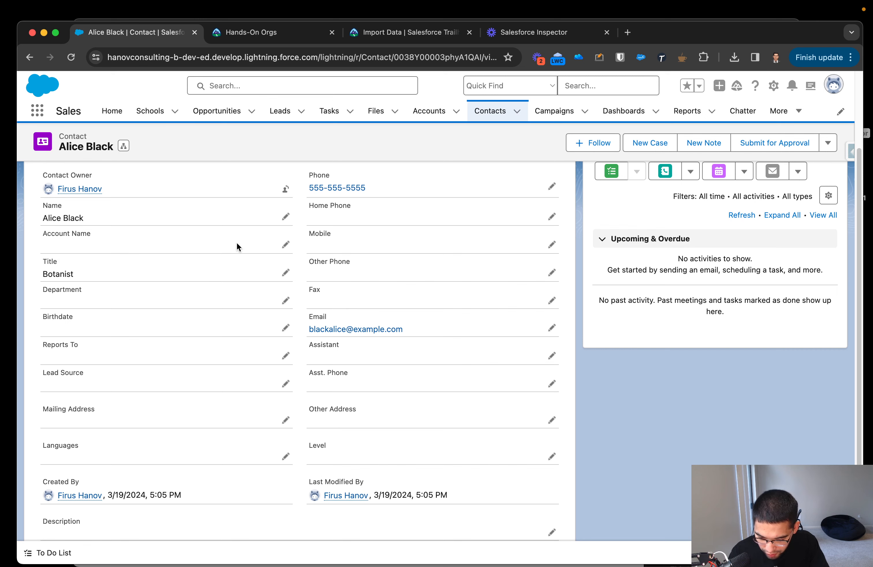
Open the contact's name for inline editing, check the salutation and other fields in the form, and cancel the edit.
scroll(243, 236, "up", 1)
left_click(286, 236)
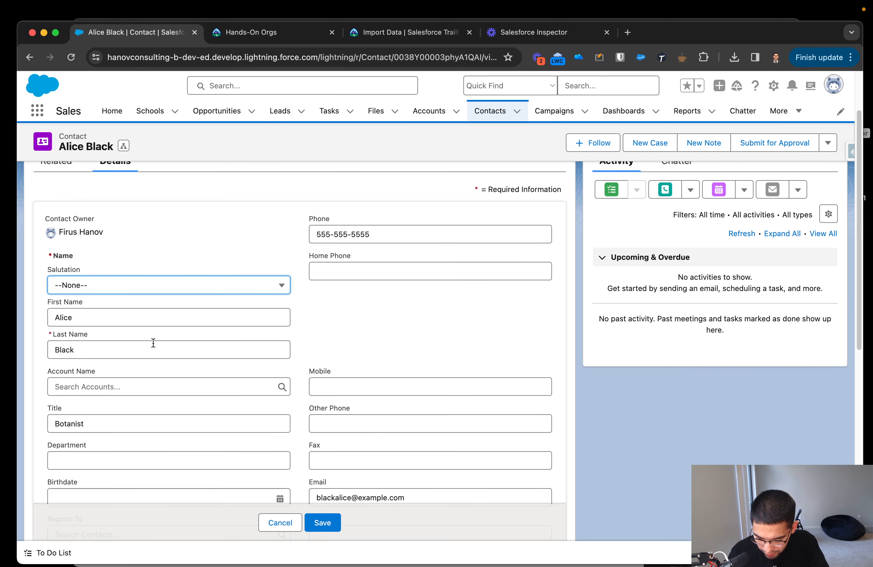
scroll(354, 365, "down", 3)
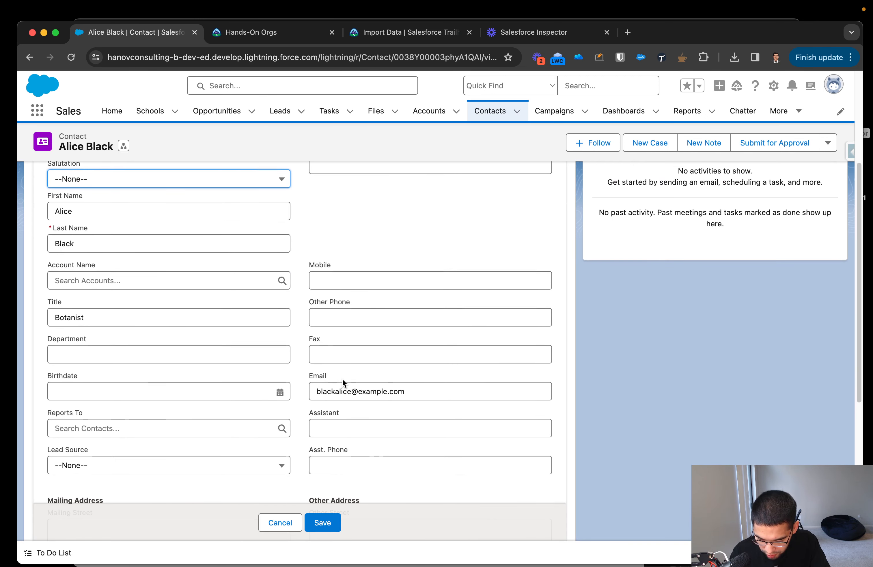
scroll(173, 355, "down", 1)
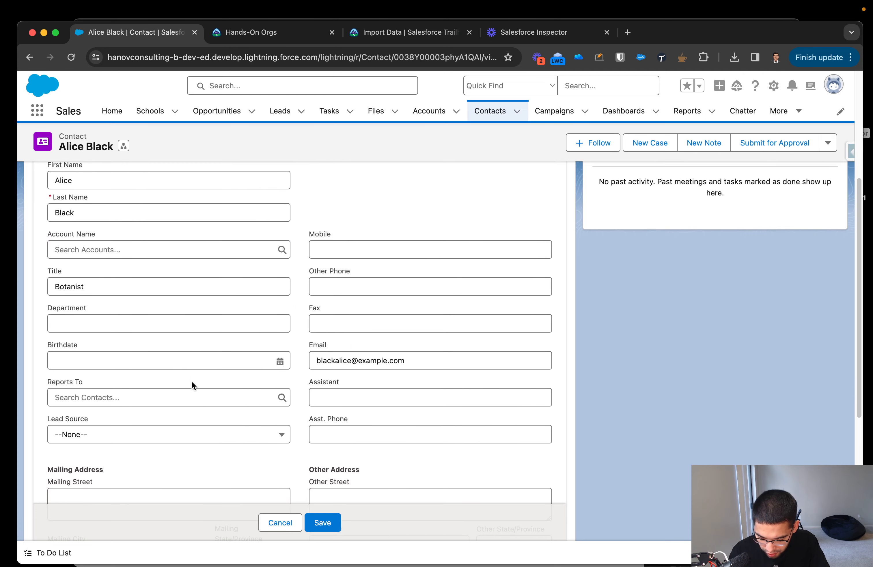
scroll(192, 385, "down", 3)
scroll(194, 387, "up", 6)
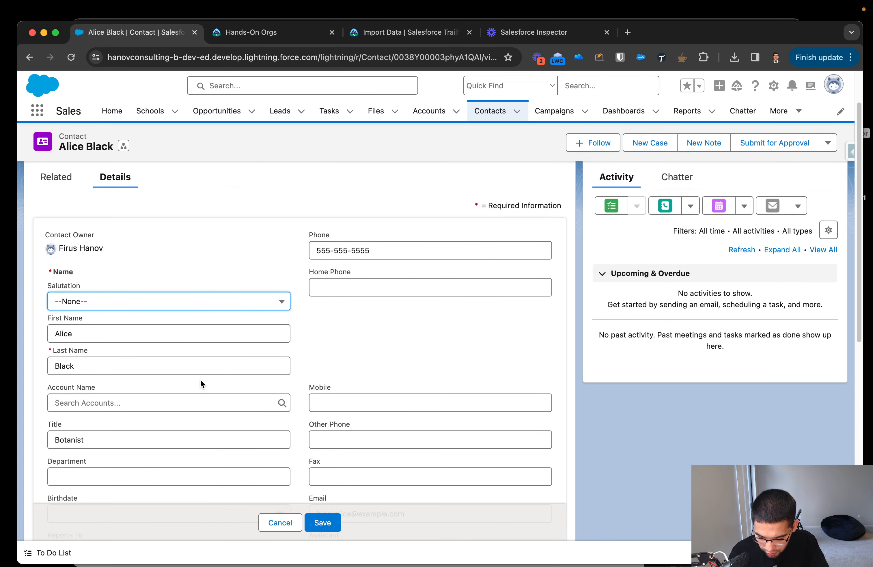
left_click(281, 523)
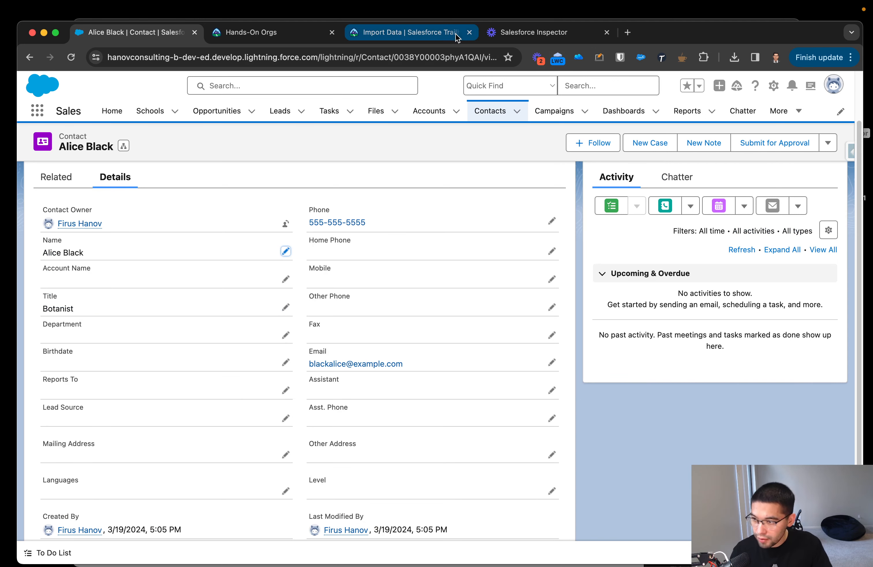
Open the Salesforce inspector popup on the contact record and look through its available tools.
left_click(848, 152)
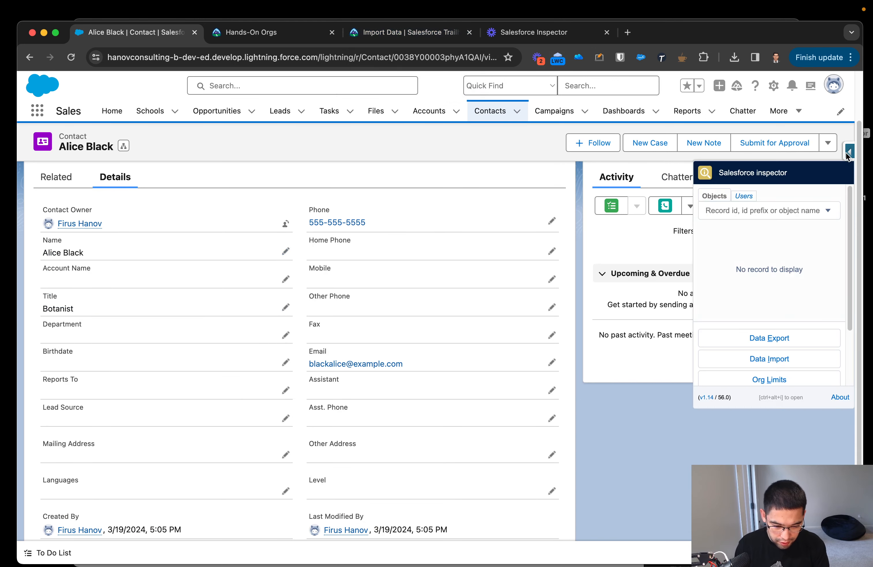
scroll(797, 289, "down", 2)
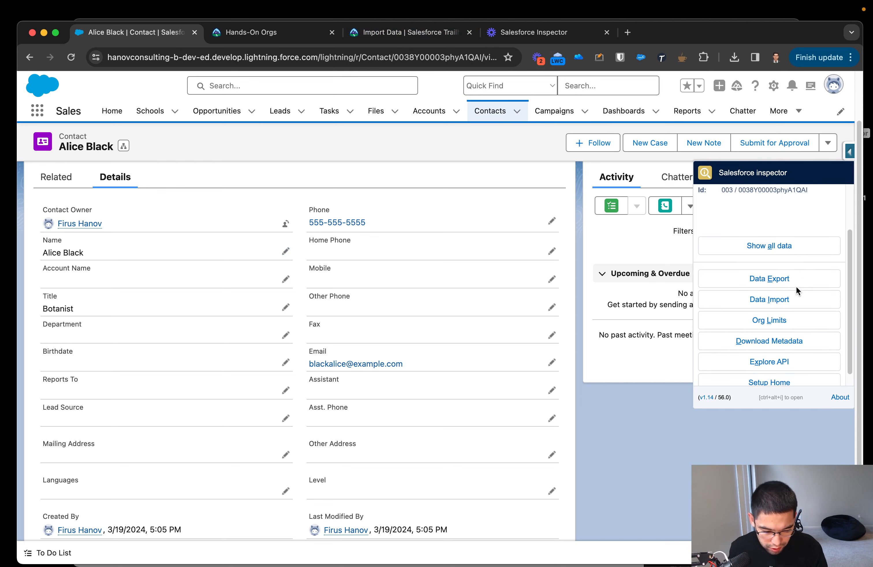
scroll(797, 290, "down", 1)
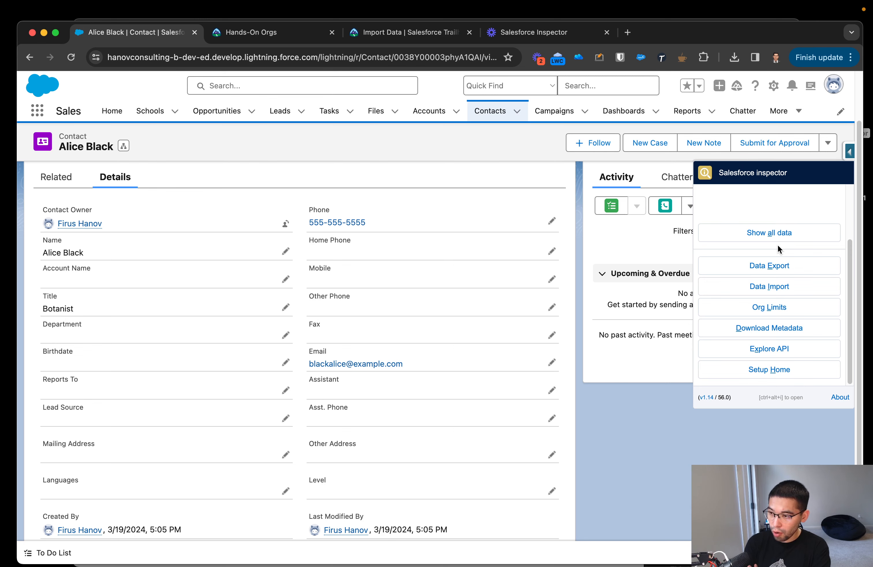
scroll(778, 245, "down", 3)
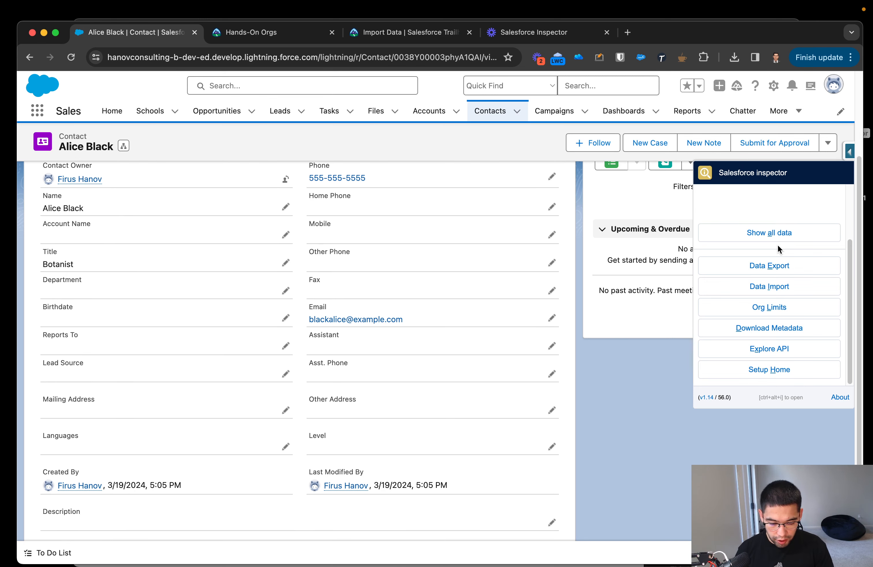